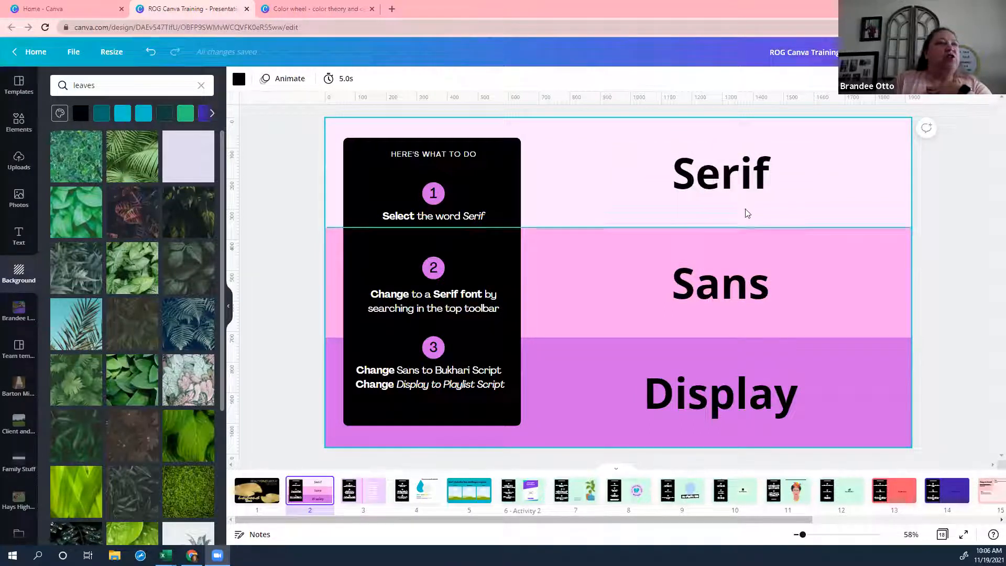
- Select the heading word "Serif" on page 2 and search the fonts for "serif"
left_click(747, 183)
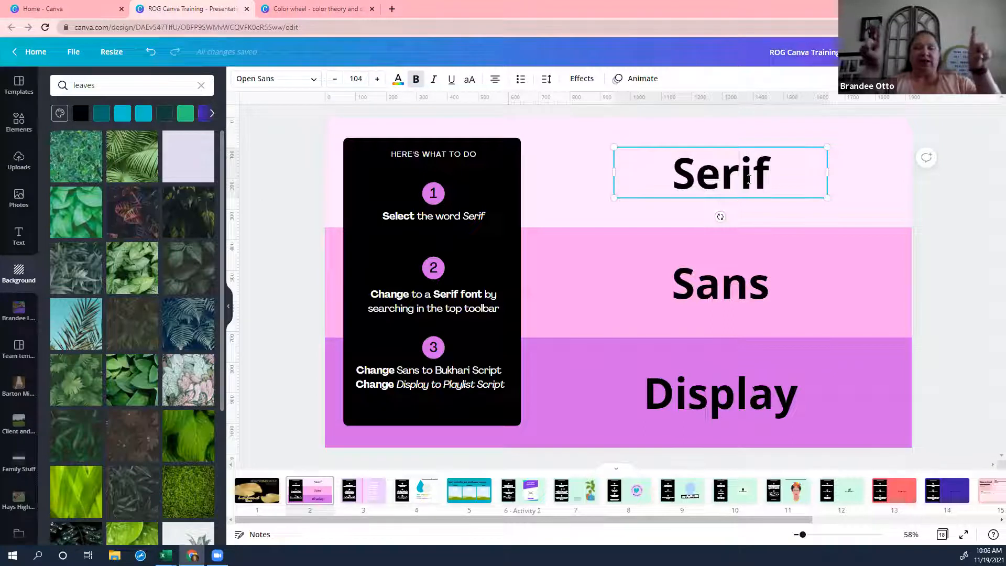
left_click(748, 179)
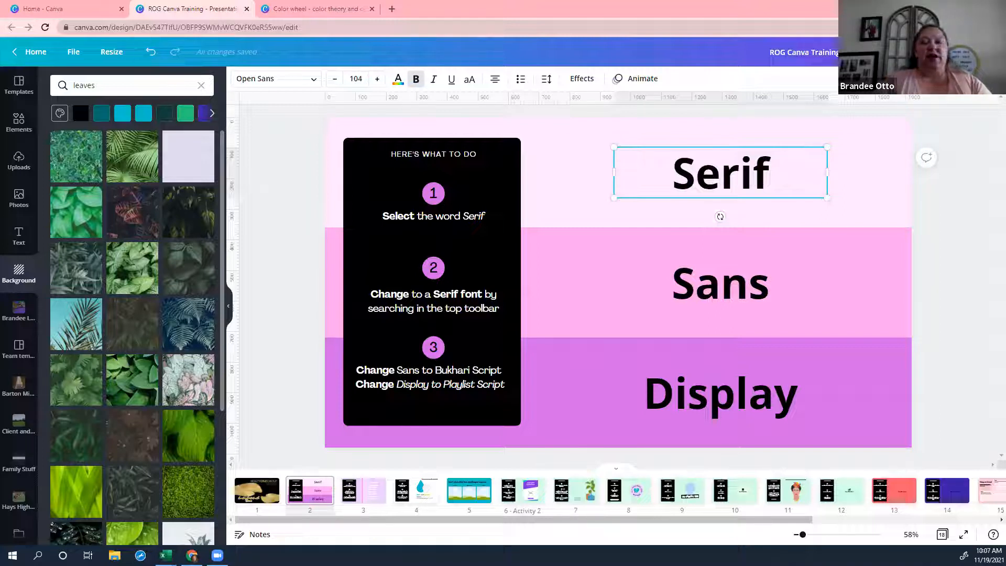
double_click(749, 178)
left_click(749, 179)
double_click(767, 176)
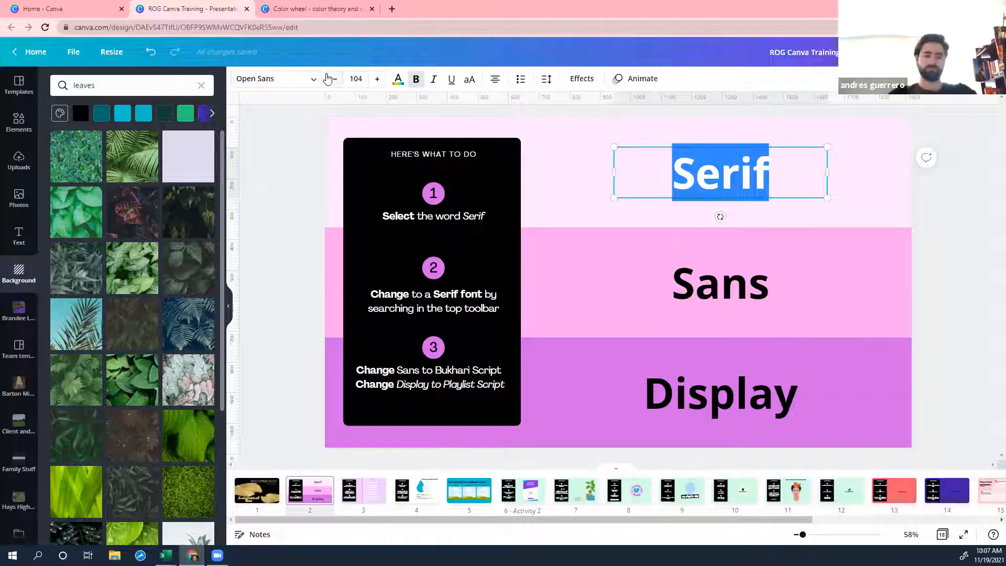
left_click(314, 80)
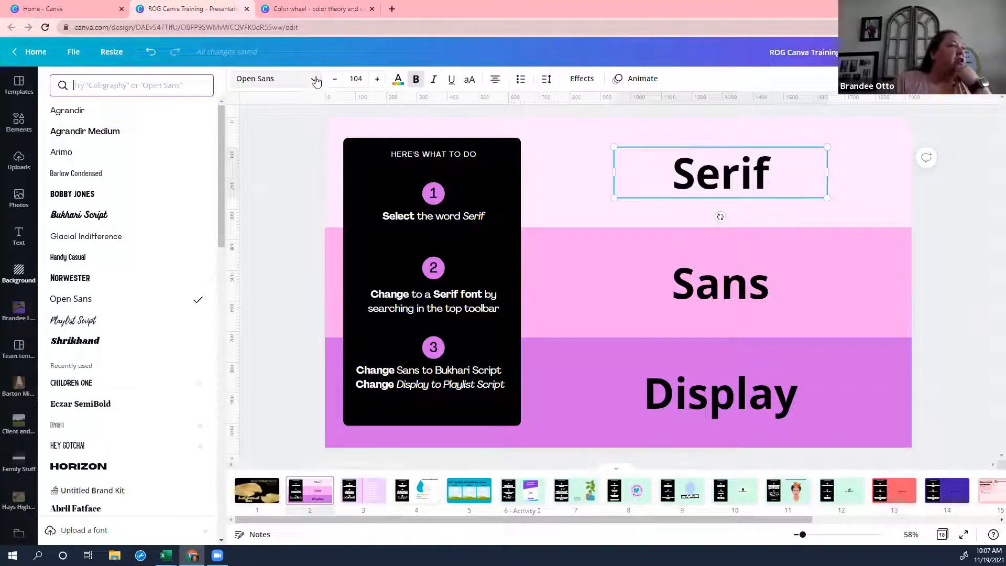
right_click(742, 183)
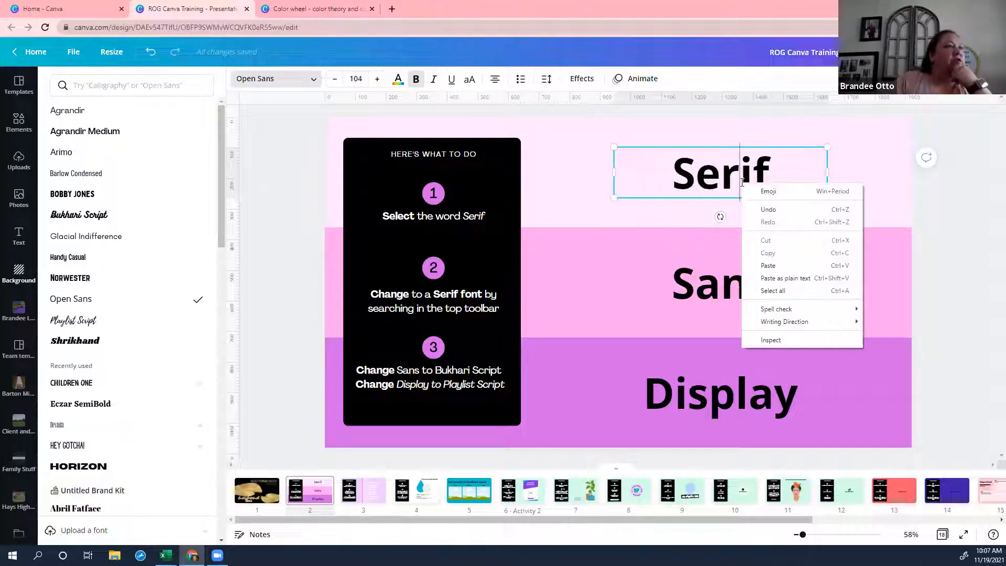
left_click(750, 184)
double_click(749, 166)
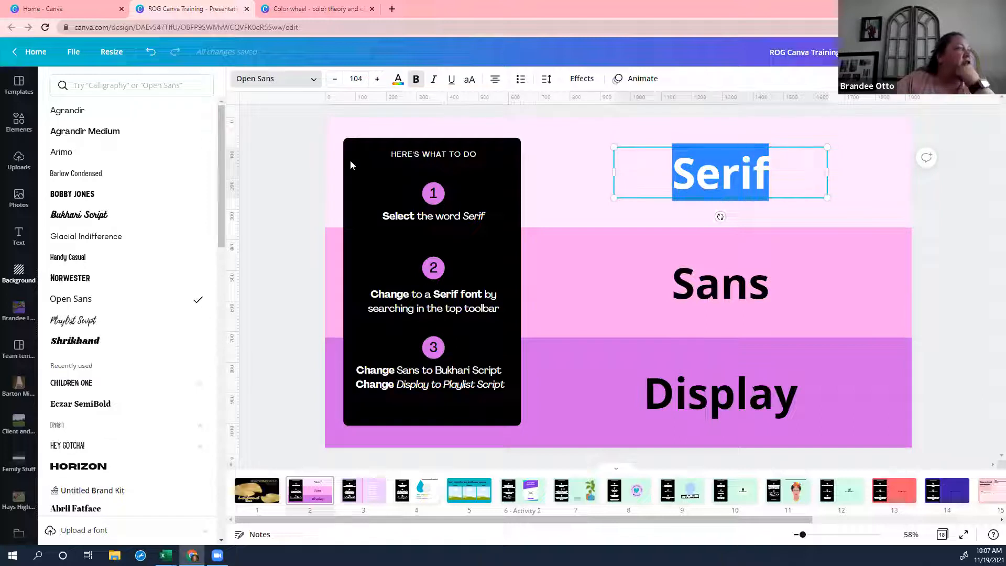
left_click(129, 87)
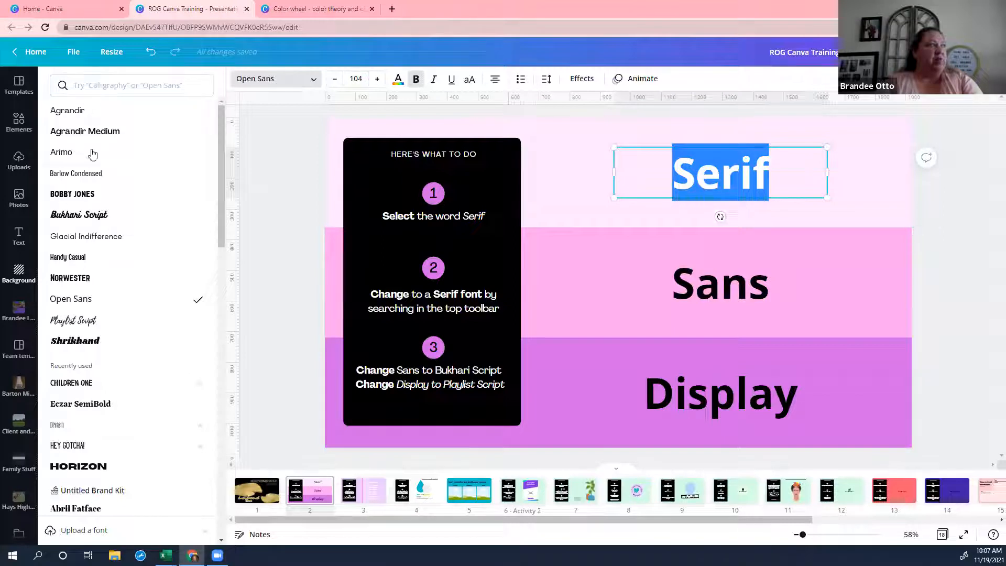
left_click(119, 93)
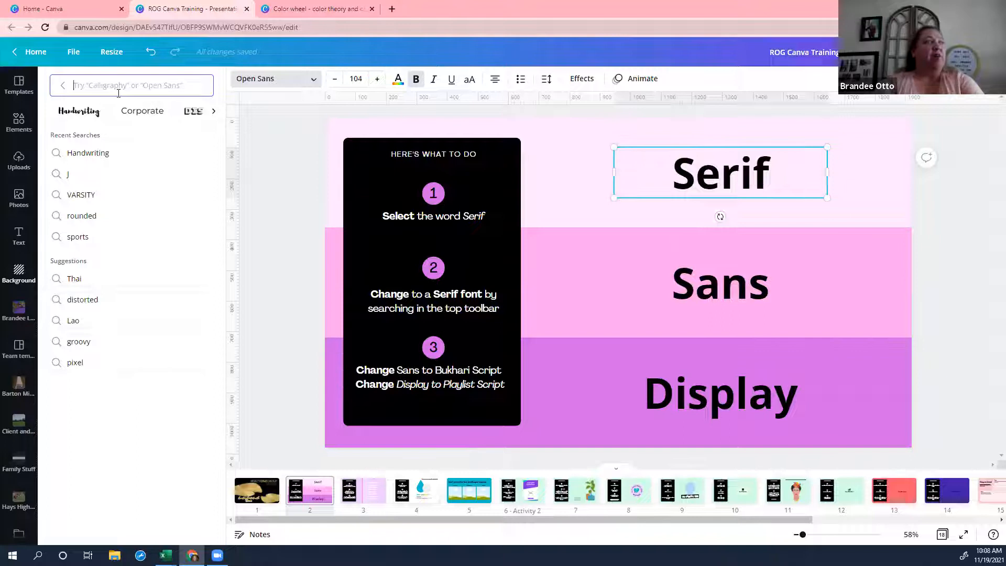
type("serif")
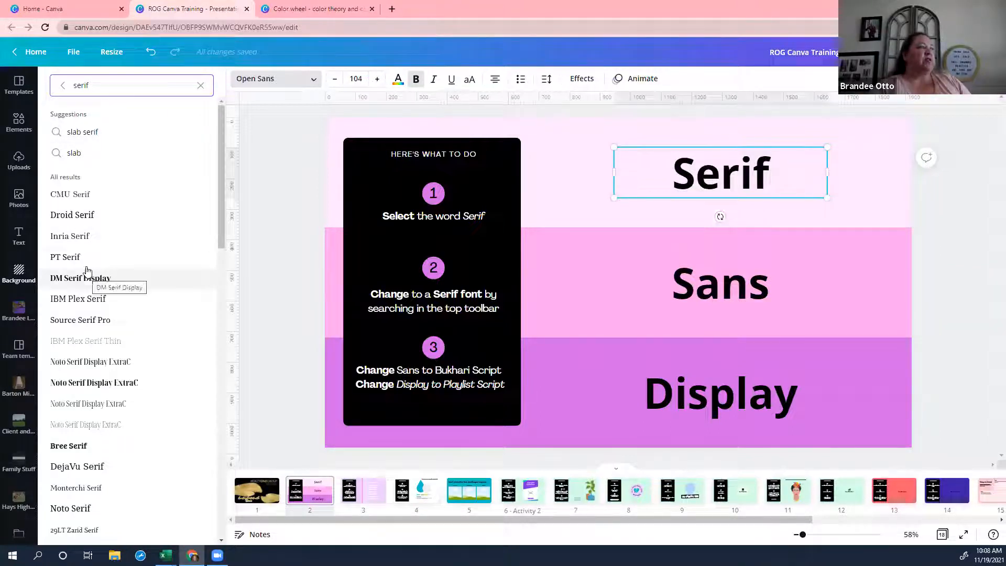
- Set the font of the word "Serif" in the pale pink band to Droid Serif
left_click(77, 236)
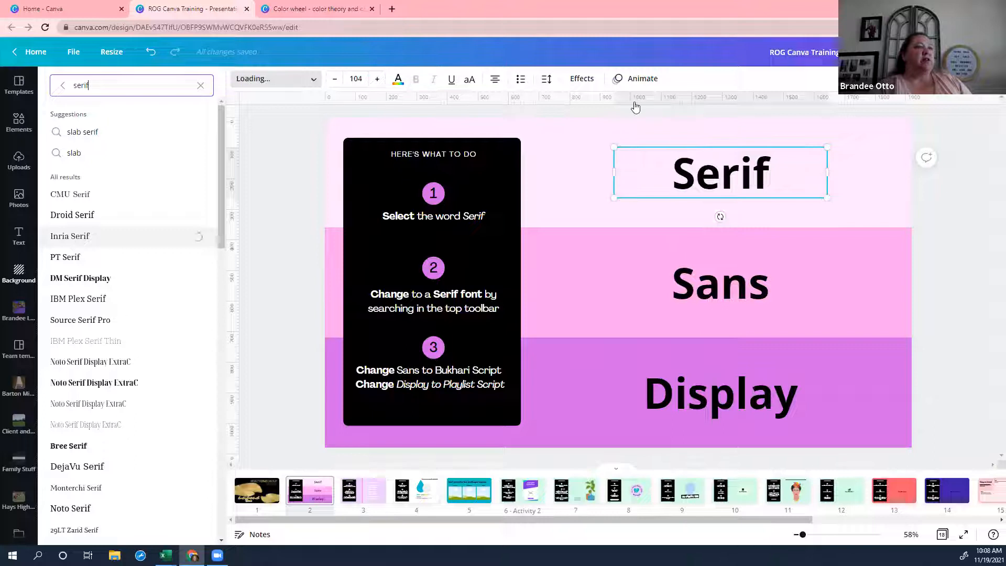
double_click(725, 183)
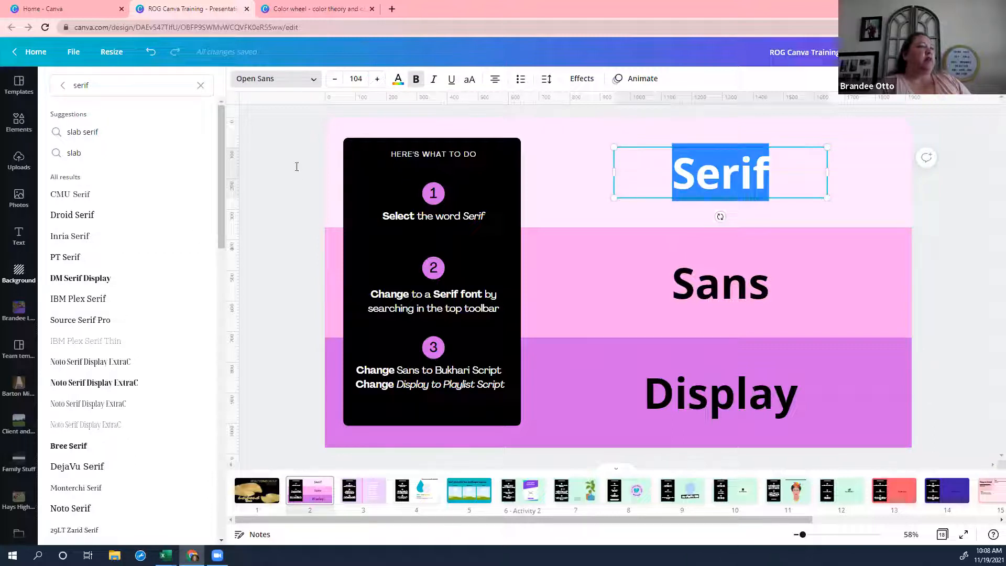
left_click(79, 215)
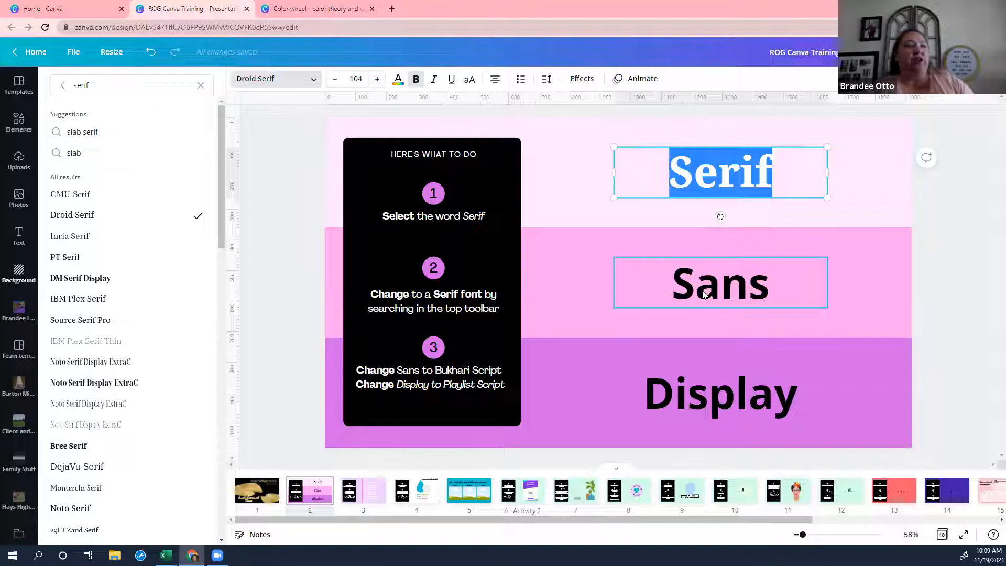
- Find the Bukhari Script font and apply it to the word "Sans" in the middle band
double_click(745, 294)
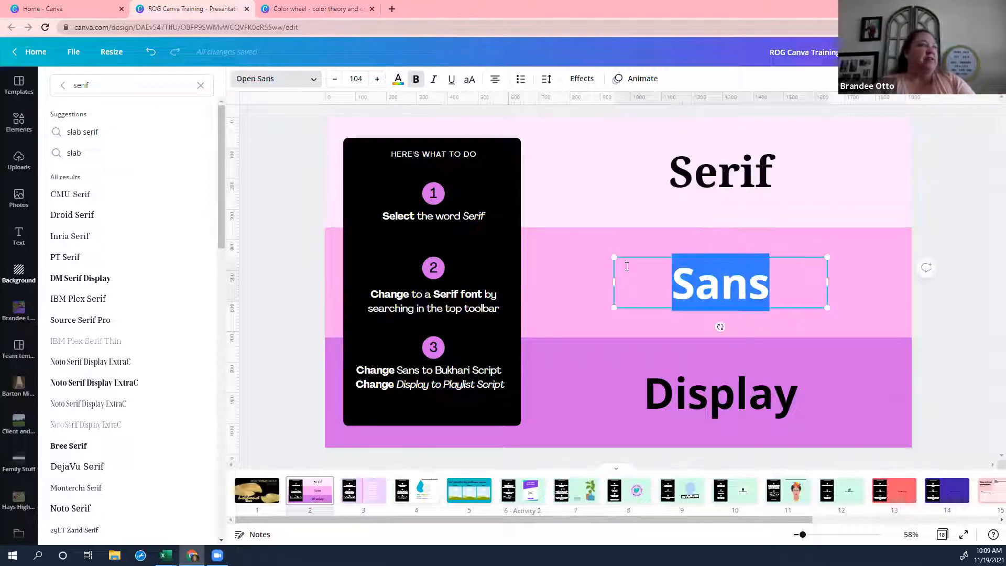
left_click_drag(107, 84, 51, 85)
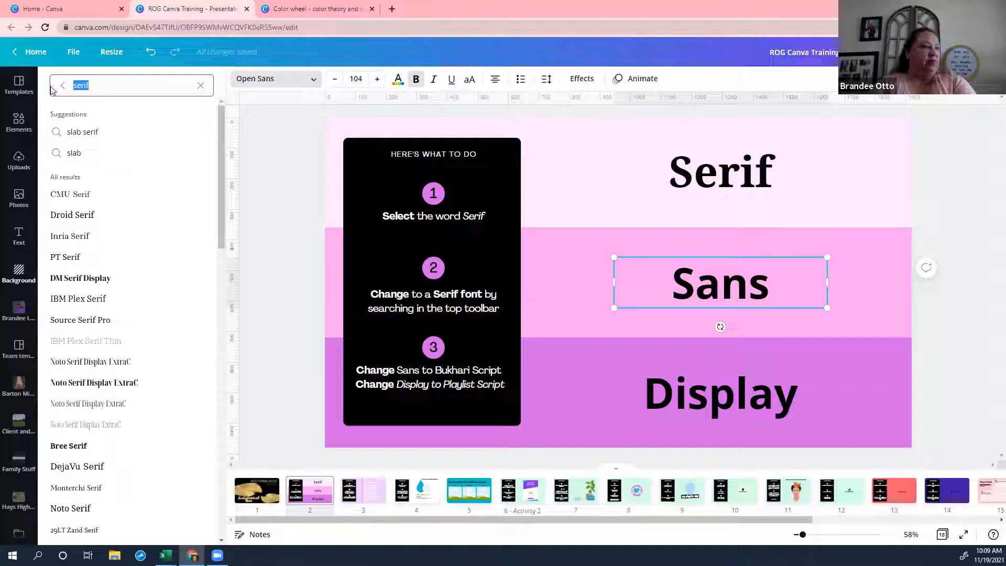
type("B")
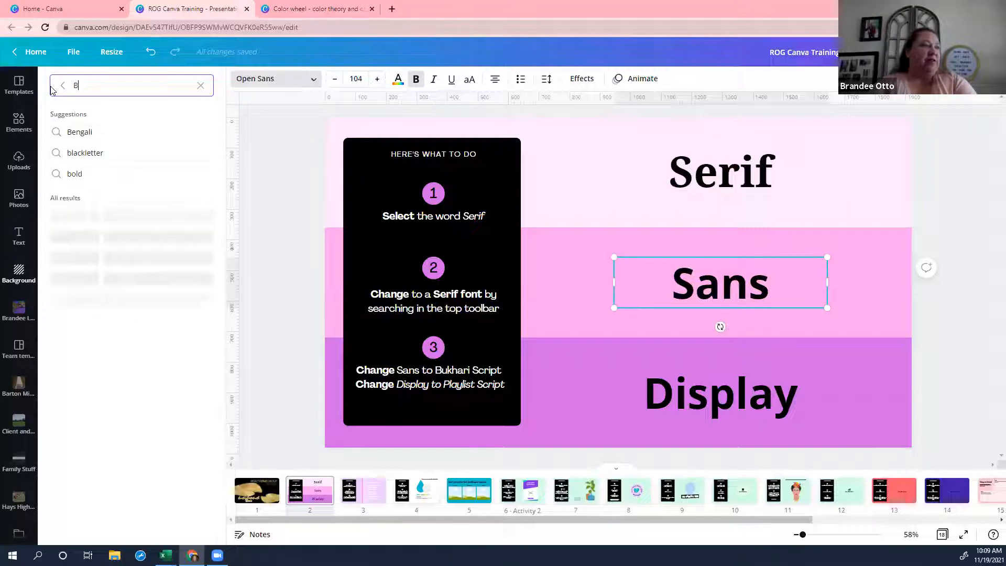
type("ukhari")
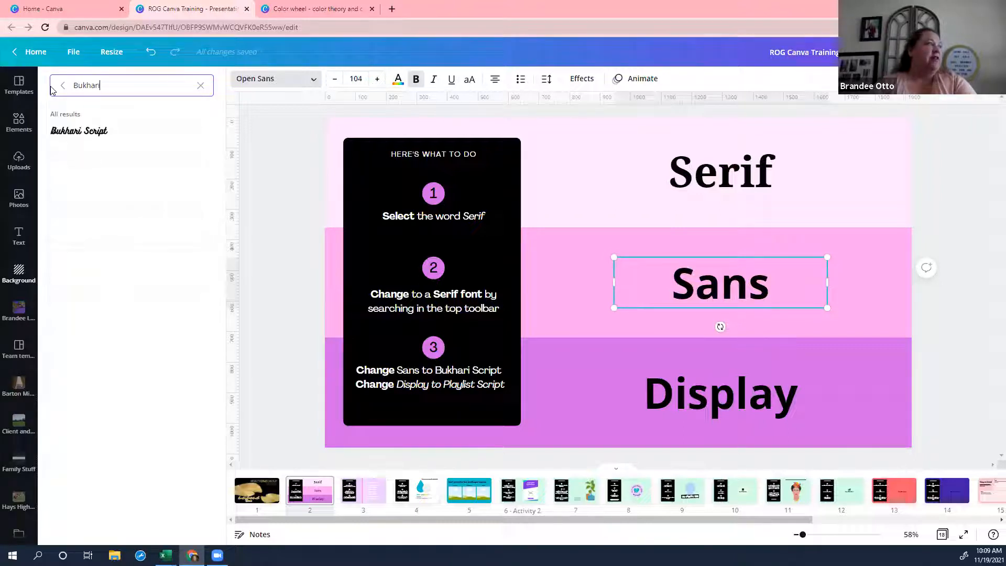
left_click(79, 131)
double_click(733, 294)
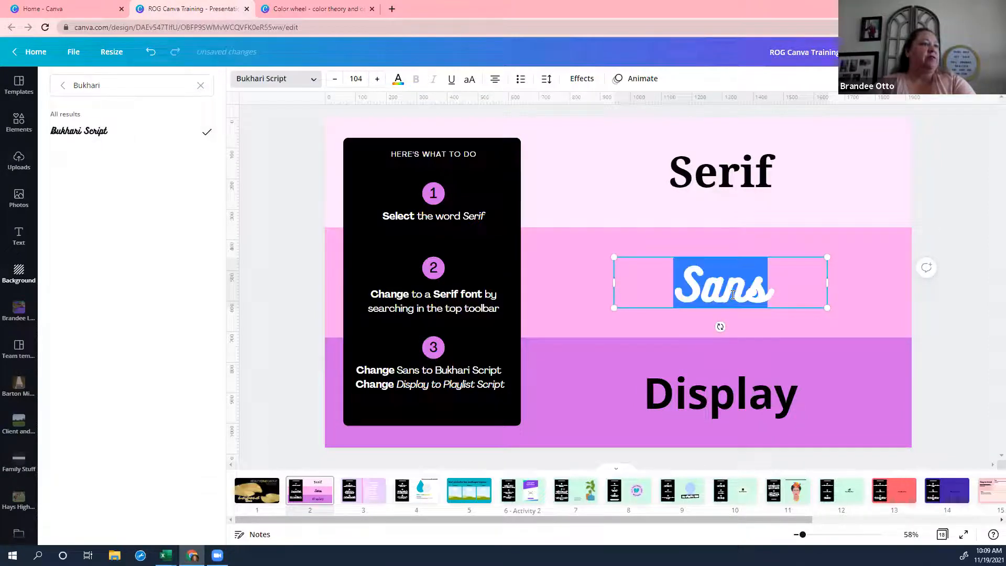
left_click(799, 317)
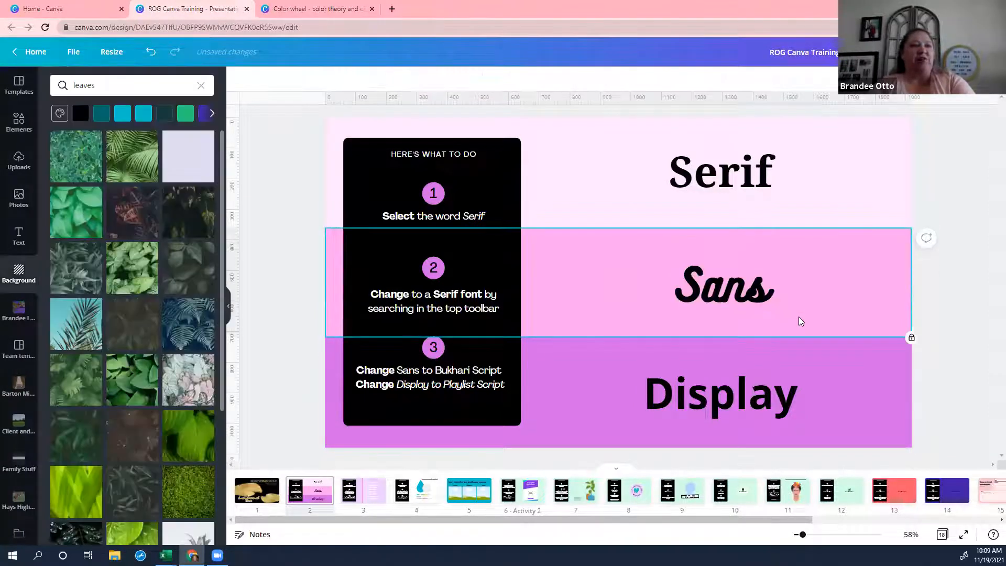
- Find the Playlist Script font and apply it to the word "Display" in the purple band
left_click(723, 395)
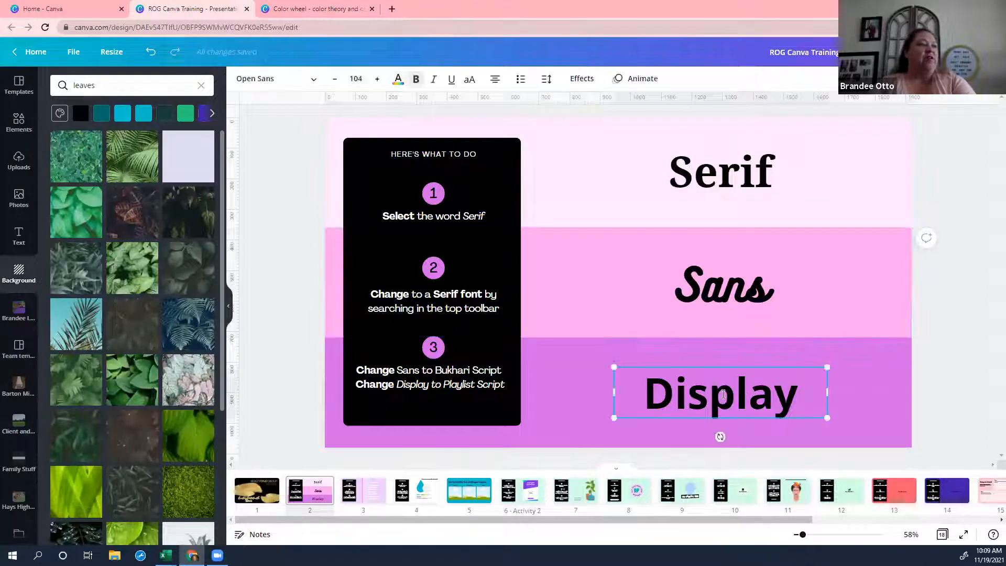
double_click(723, 395)
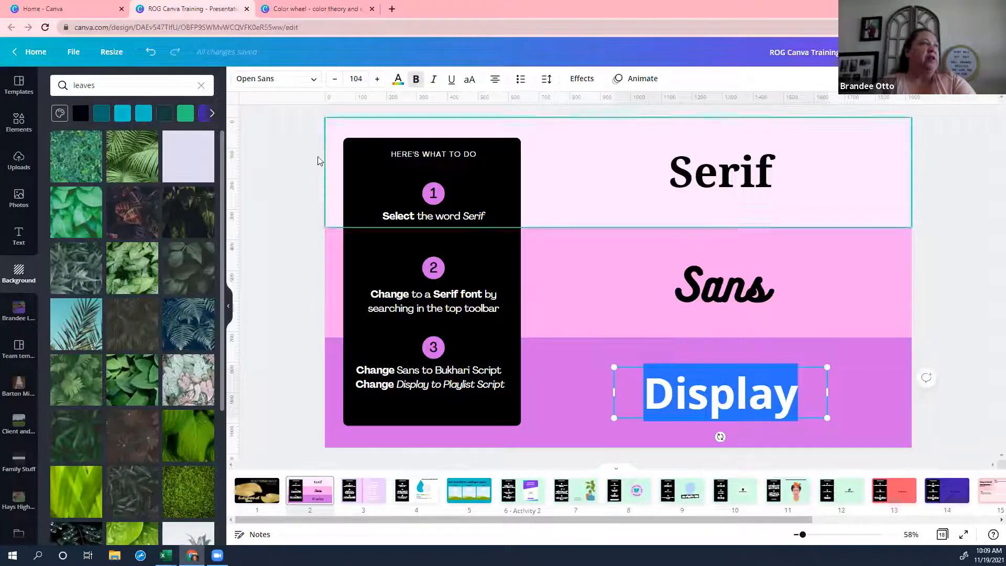
left_click(313, 80)
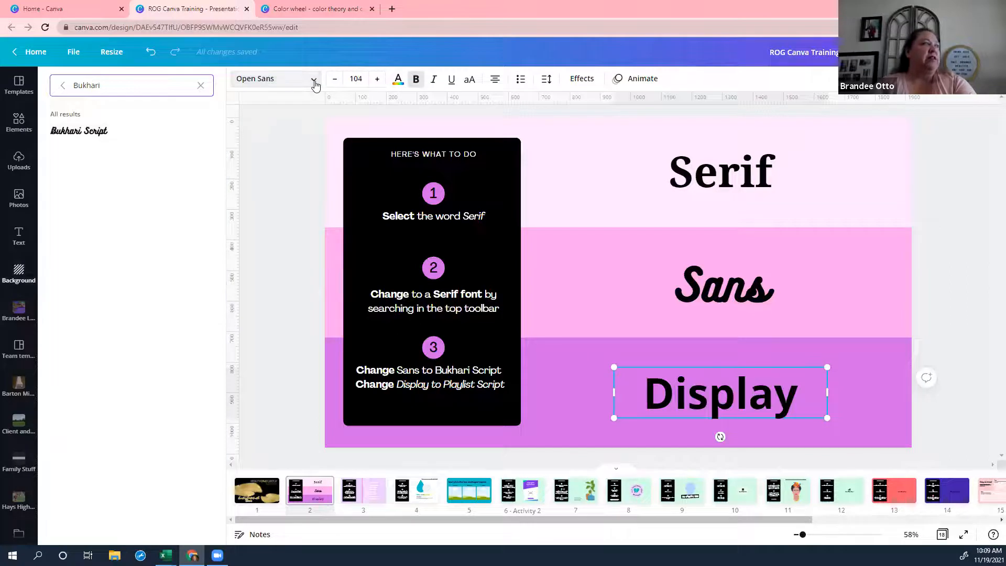
key("BackSpace")
key("BackSpace")
key("BackSpace")
key("BackSpace")
key("BackSpace")
key("BackSpace")
key("BackSpace")
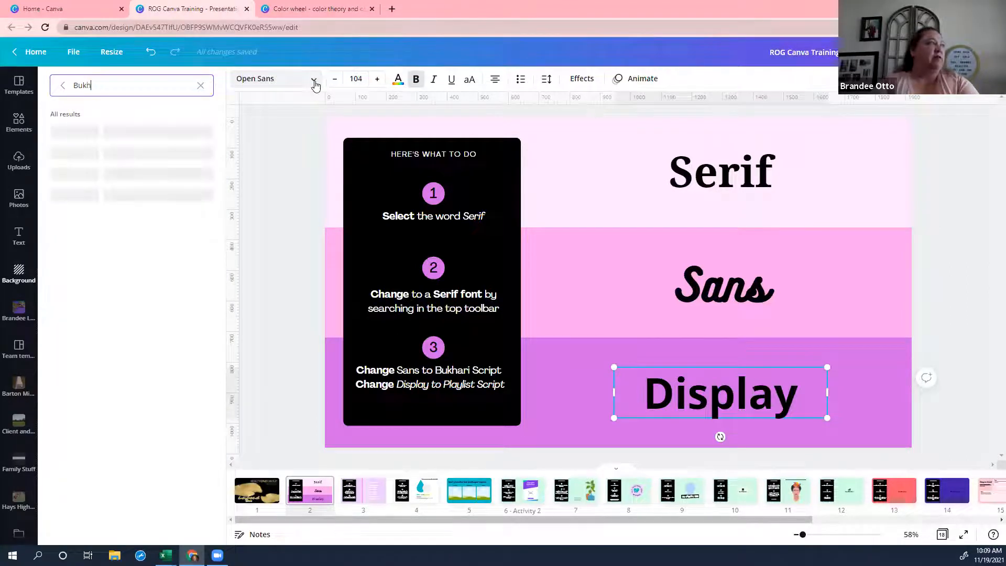
type("pl")
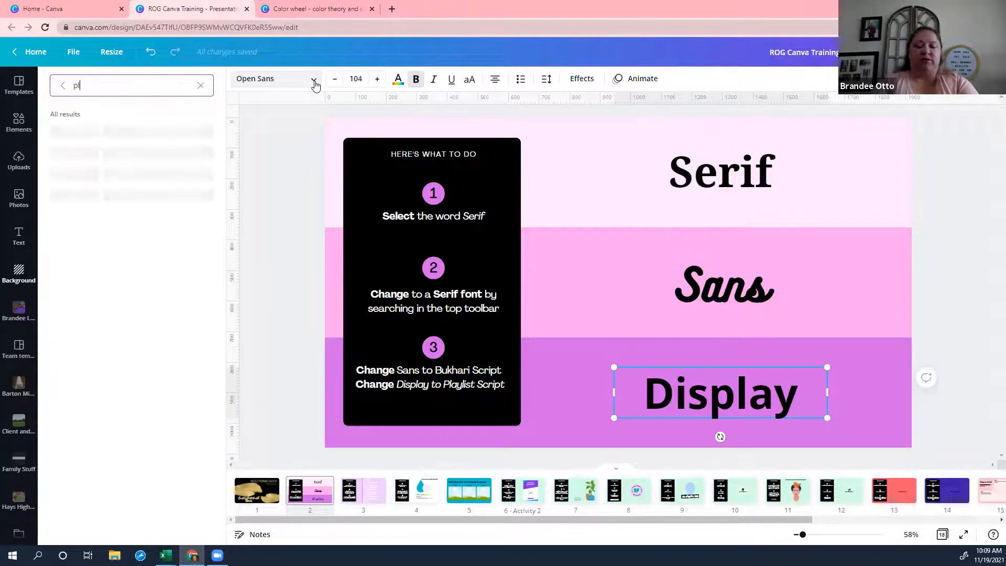
type("aylist")
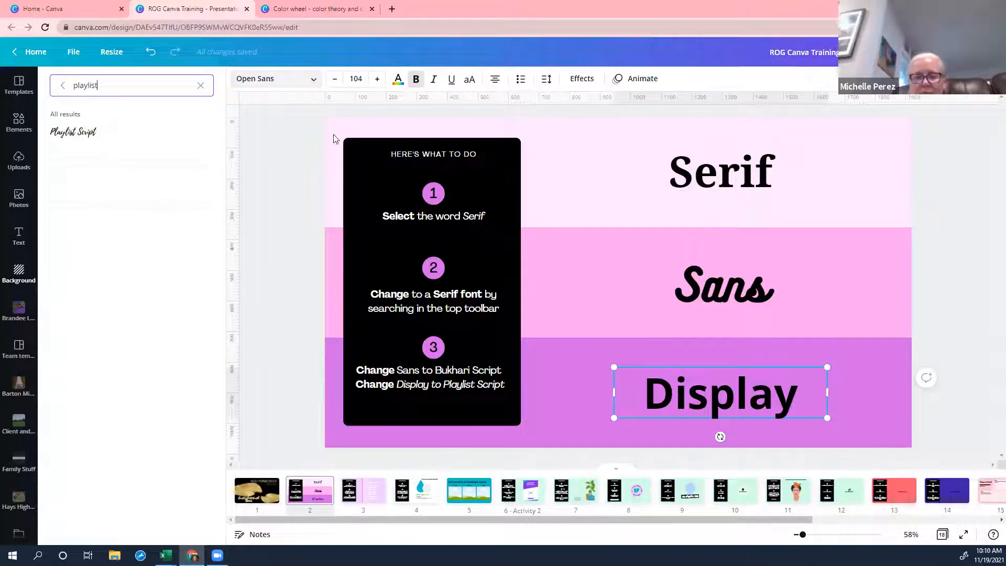
left_click(103, 137)
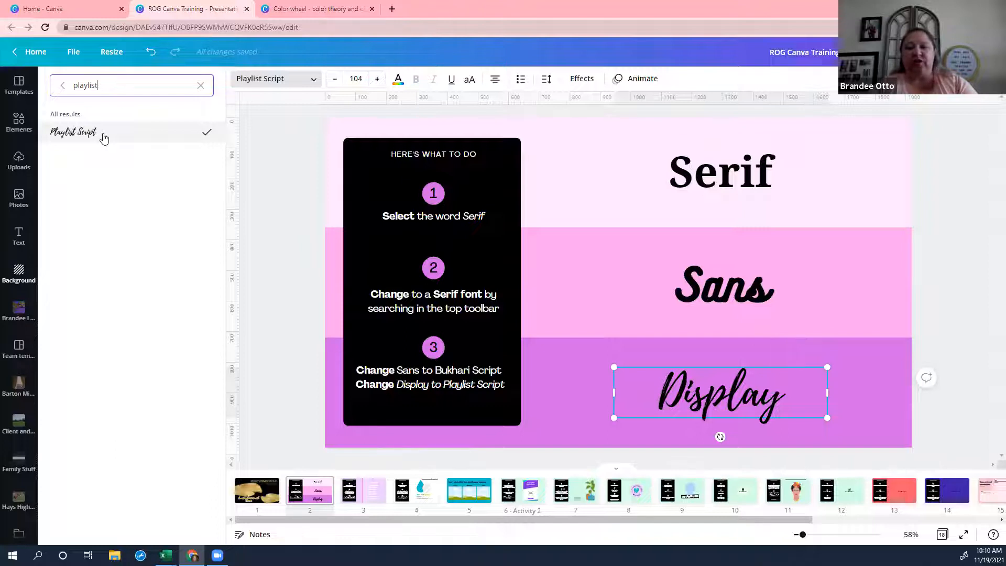
left_click(104, 138)
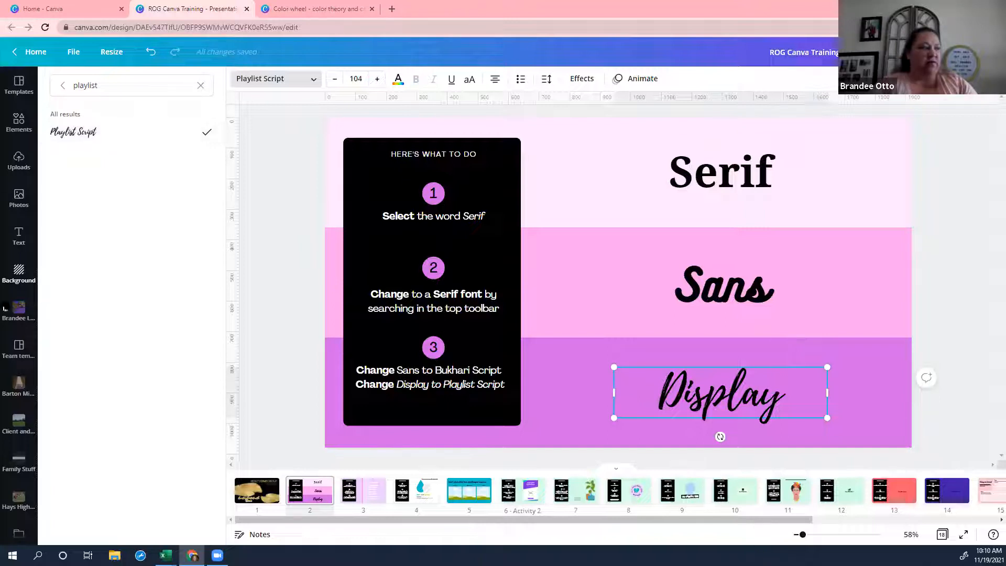
- On page 3, make the sentence "What's the most important thing they should read?" bold and color it black
left_click(370, 494)
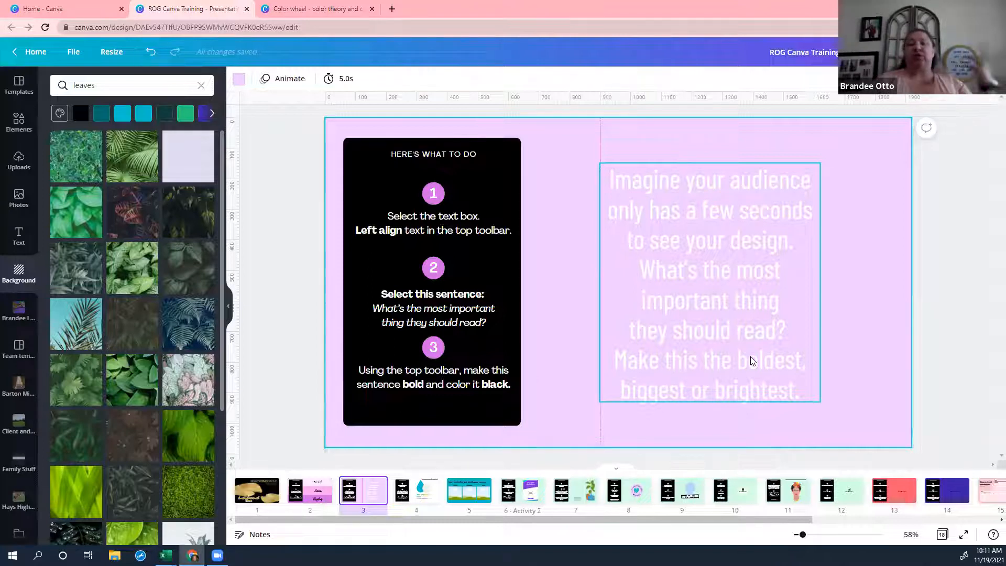
left_click(786, 335)
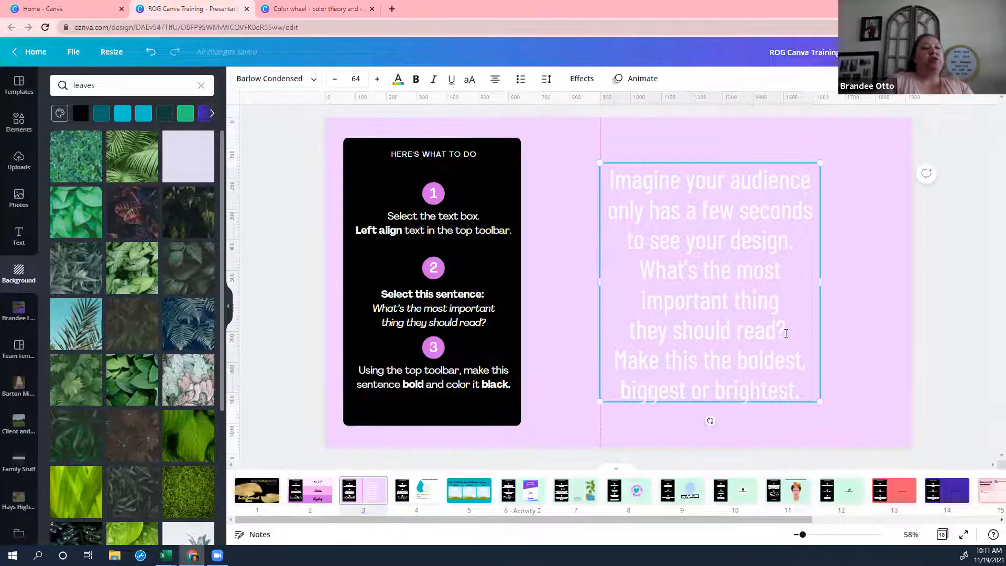
left_click_drag(786, 331, 638, 276)
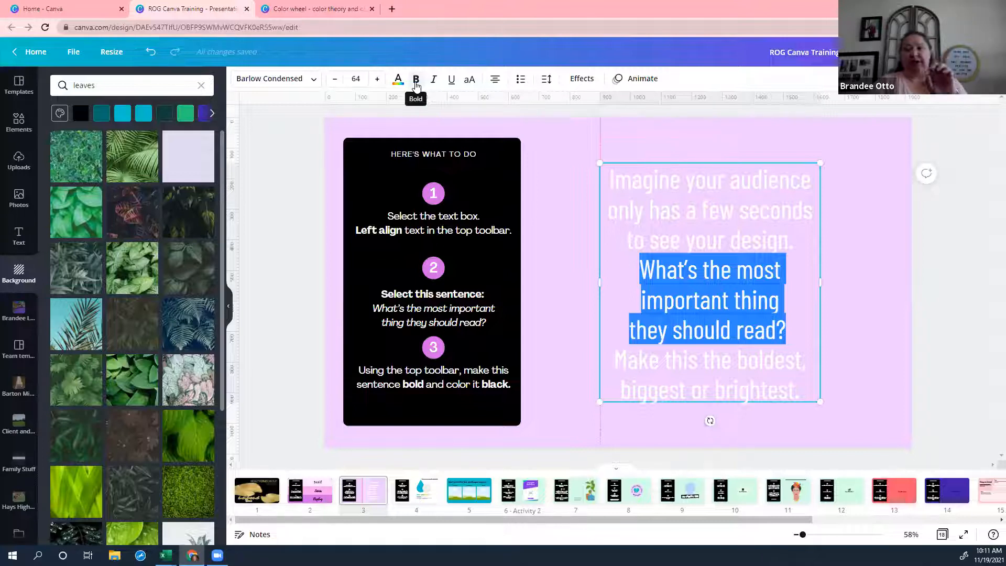
left_click(416, 84)
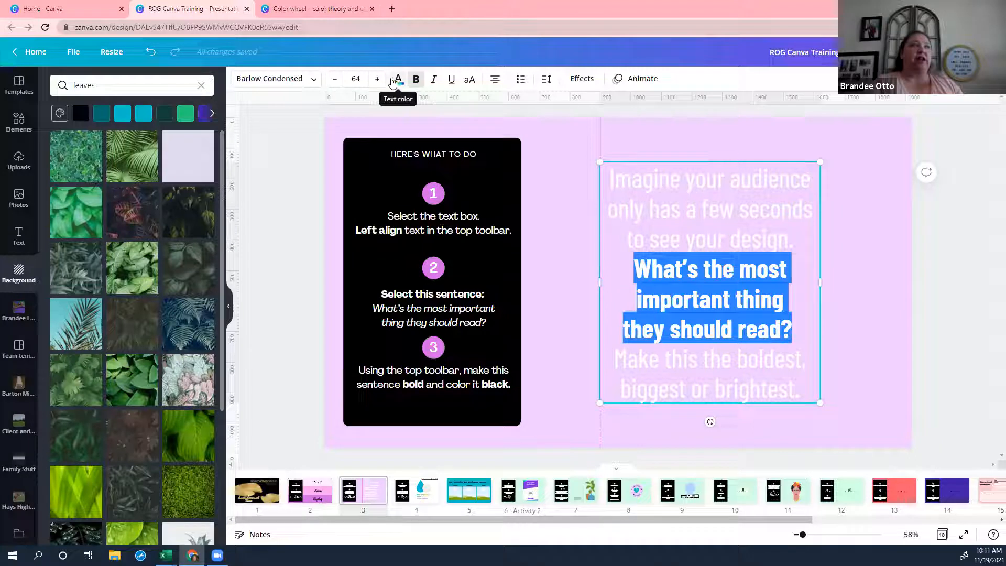
left_click(398, 84)
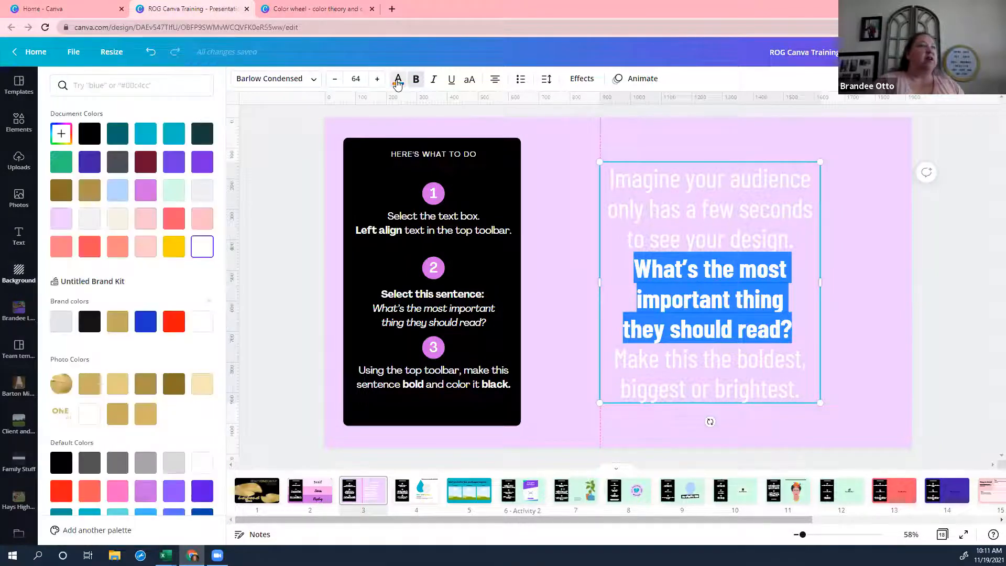
left_click(88, 141)
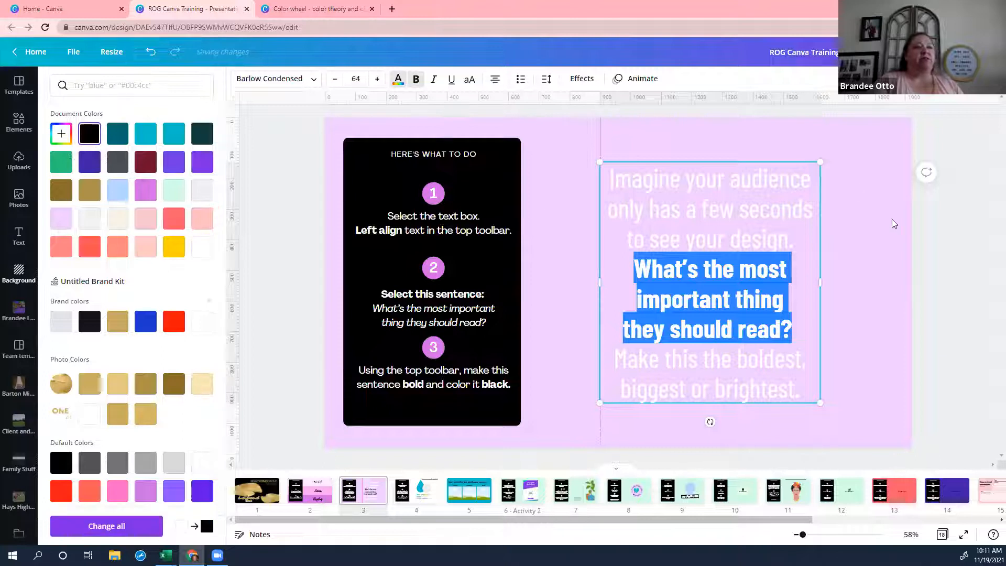
left_click(901, 237)
left_click(901, 286)
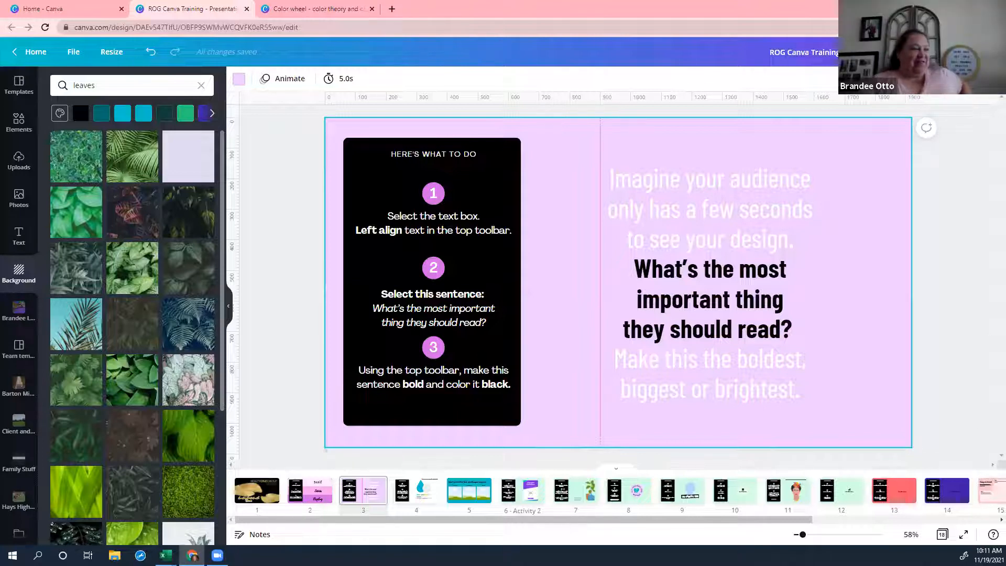
- Go to page 4, follow its color wheel link, and close the duplicate color wheel page
left_click(417, 498)
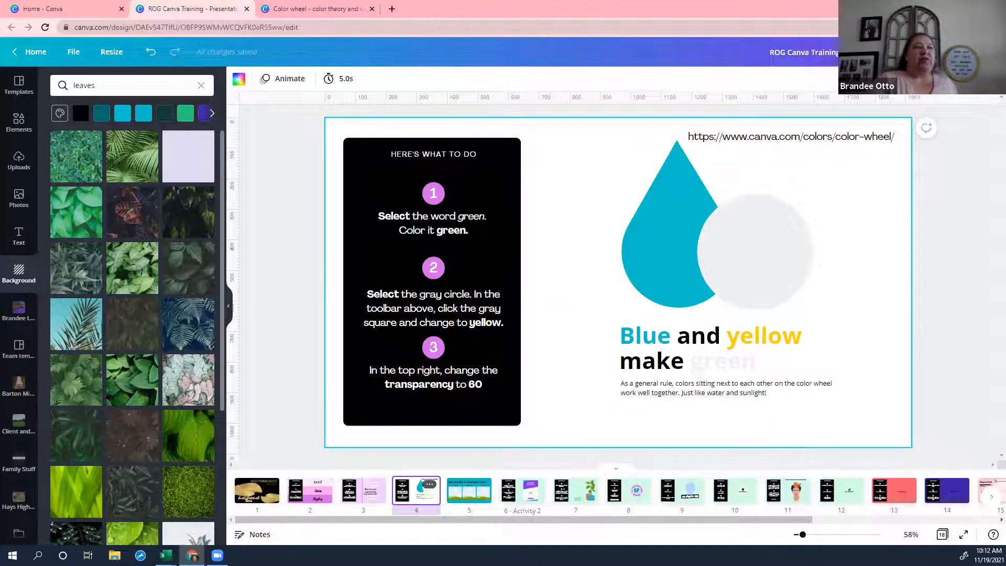
right_click(801, 140)
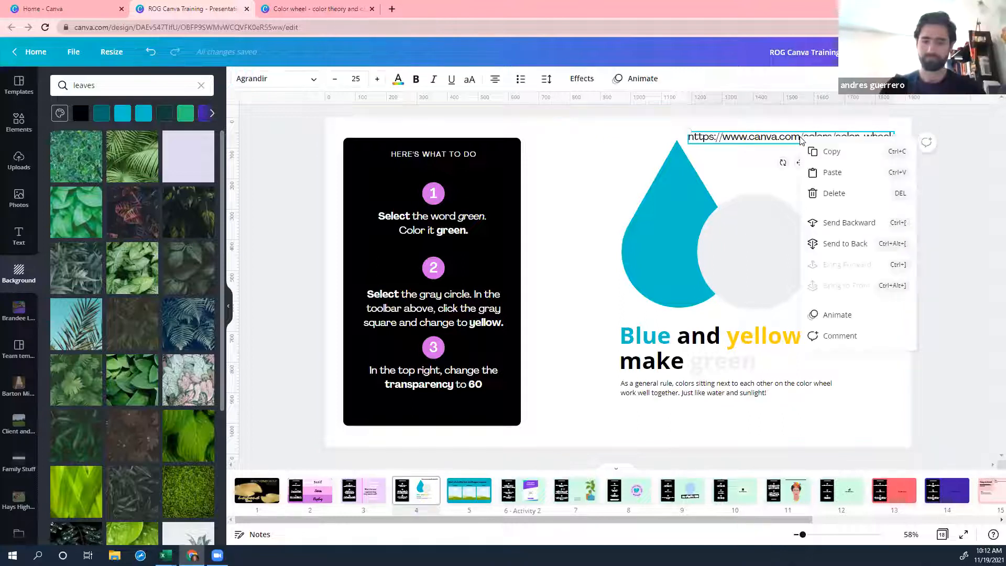
double_click(799, 138)
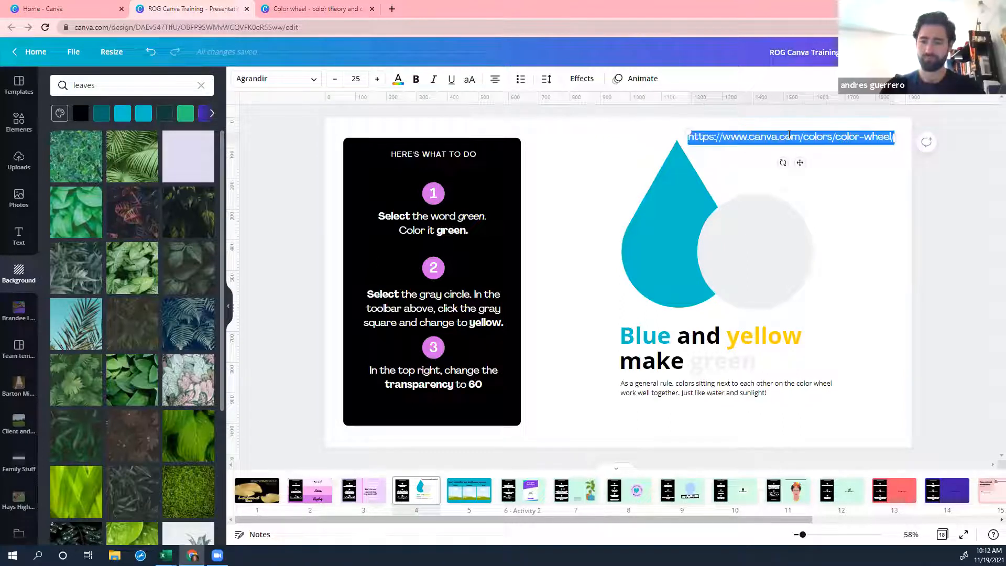
right_click(790, 138)
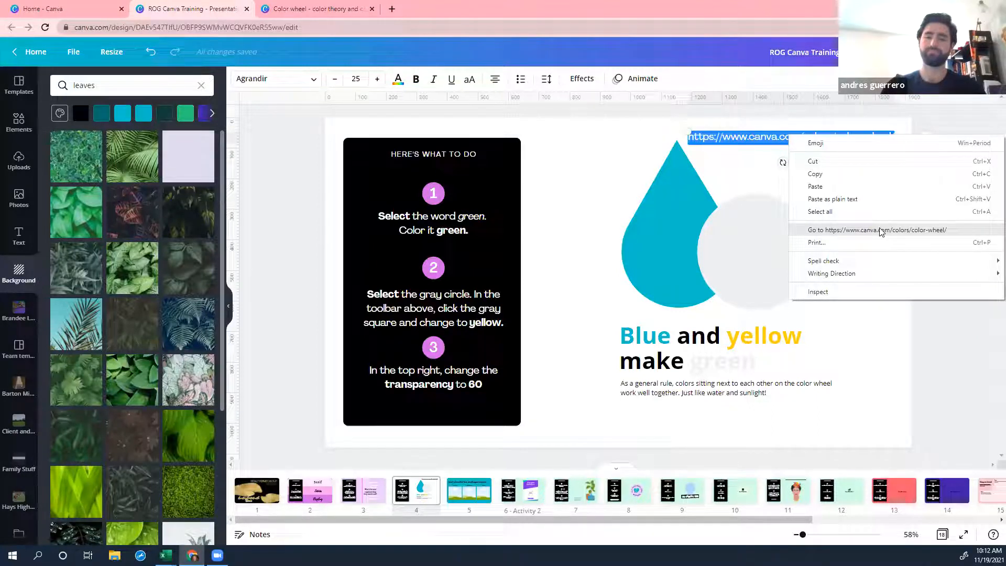
left_click(880, 230)
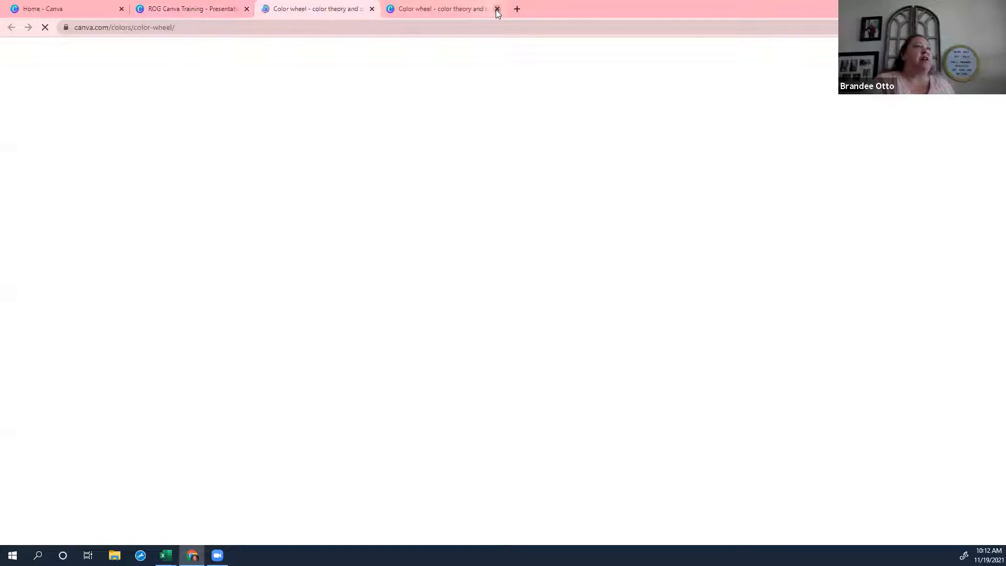
left_click(496, 10)
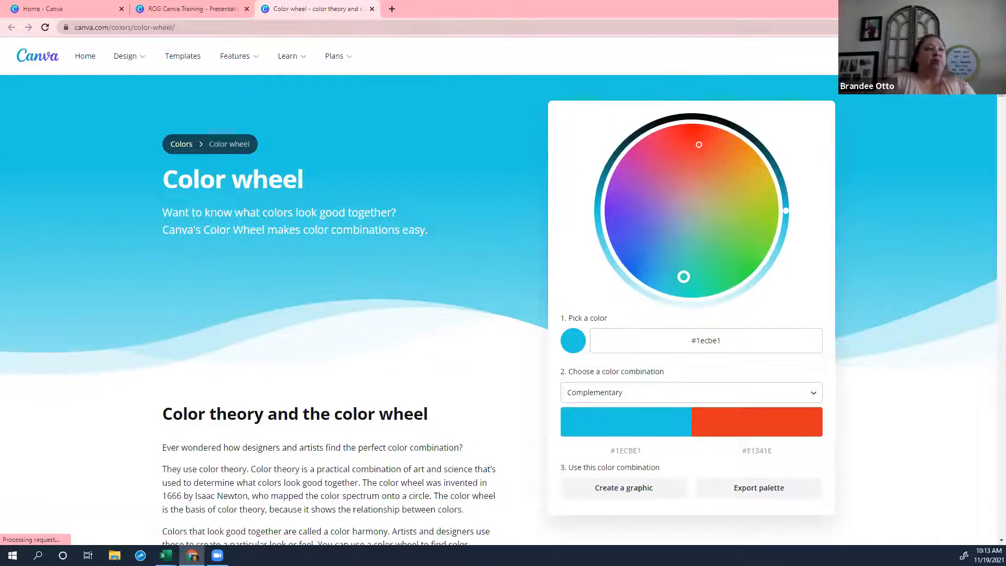
- Pick violet-blue #460ff0 and green #45d52a on the color wheel to view their complementary colors
left_click(617, 234)
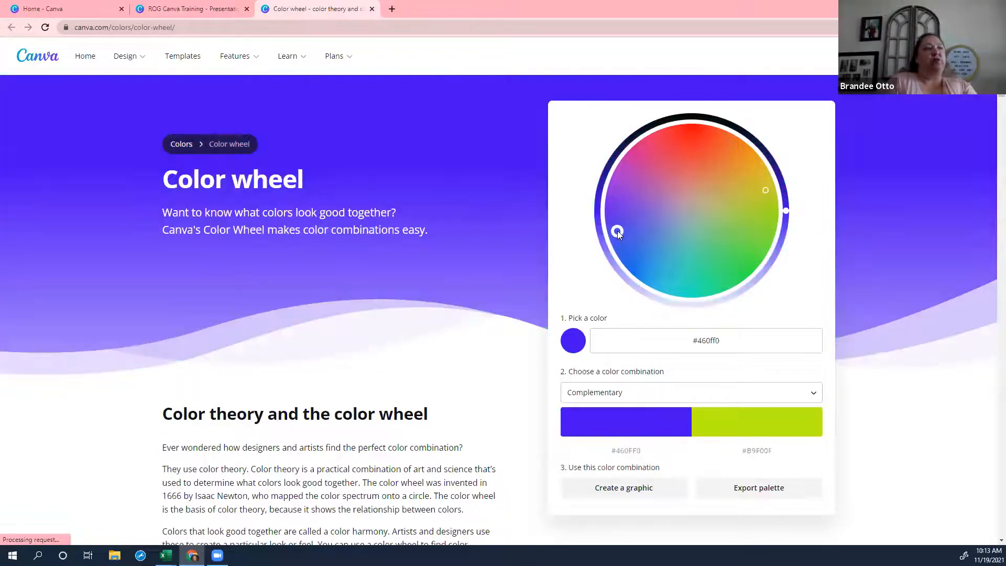
mouse_move(787, 425)
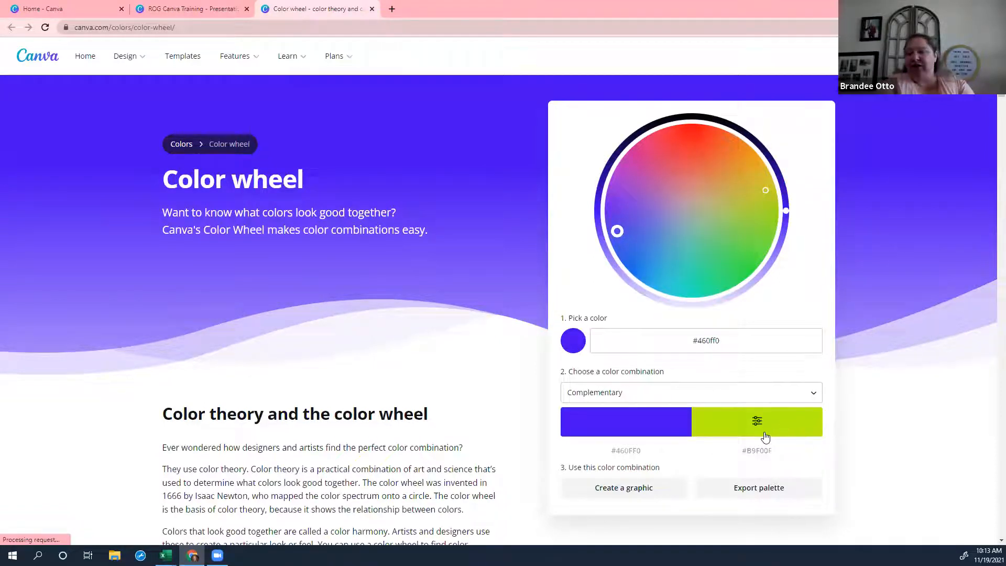
left_click(732, 252)
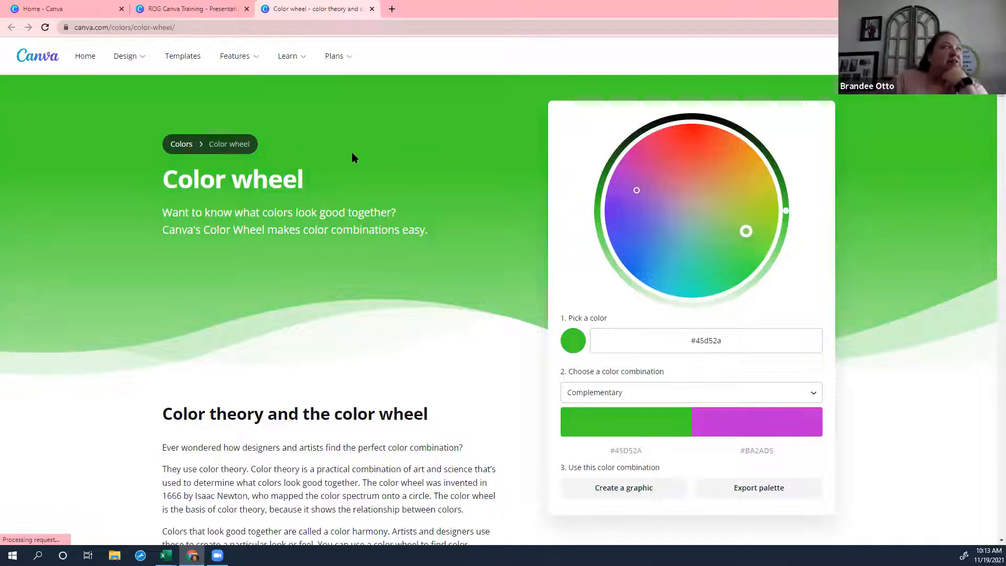
- Back in the training presentation, color the word "green" in the page 4 heading with the document's green
left_click(227, 13)
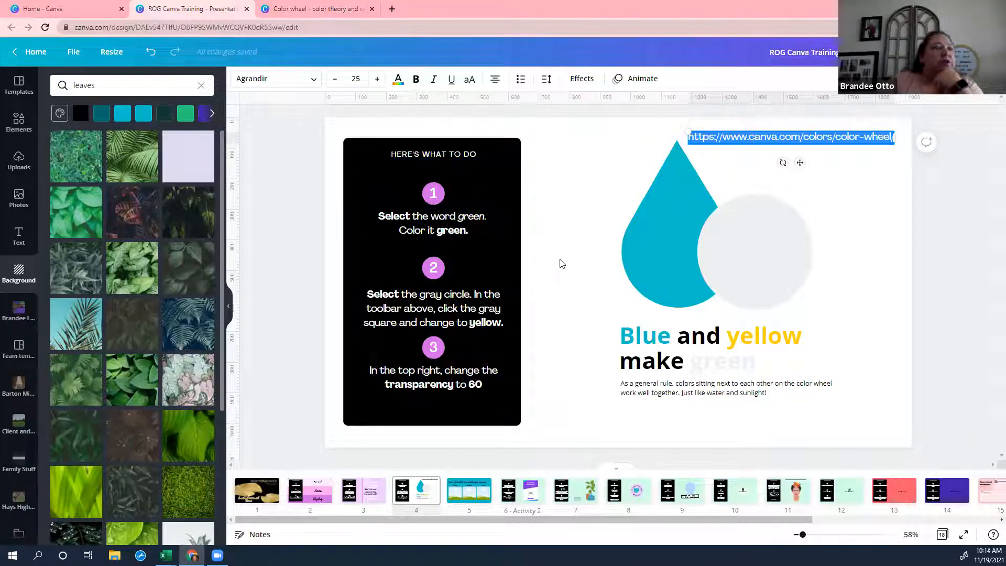
left_click(745, 363)
left_click_drag(757, 360, 692, 365)
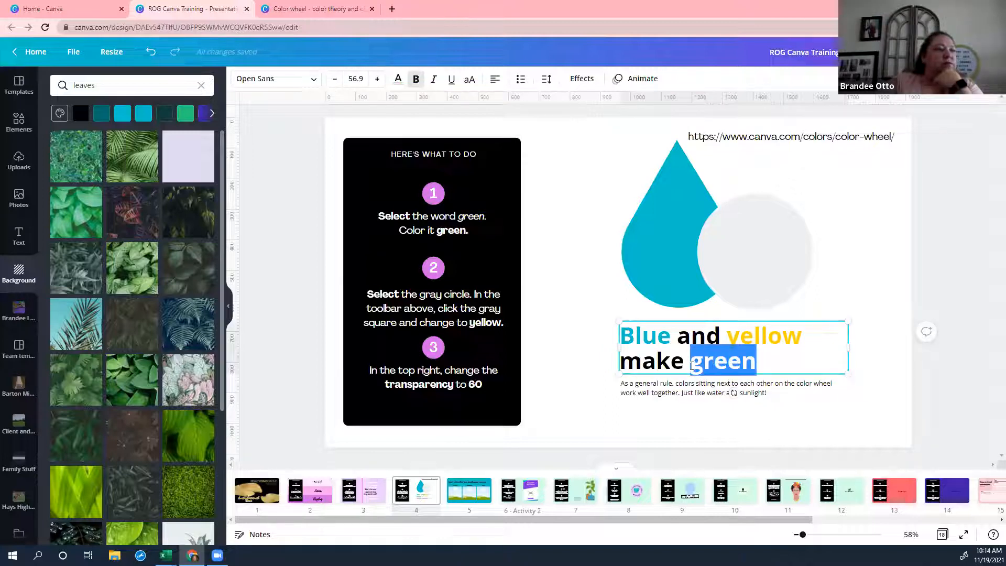
left_click(398, 81)
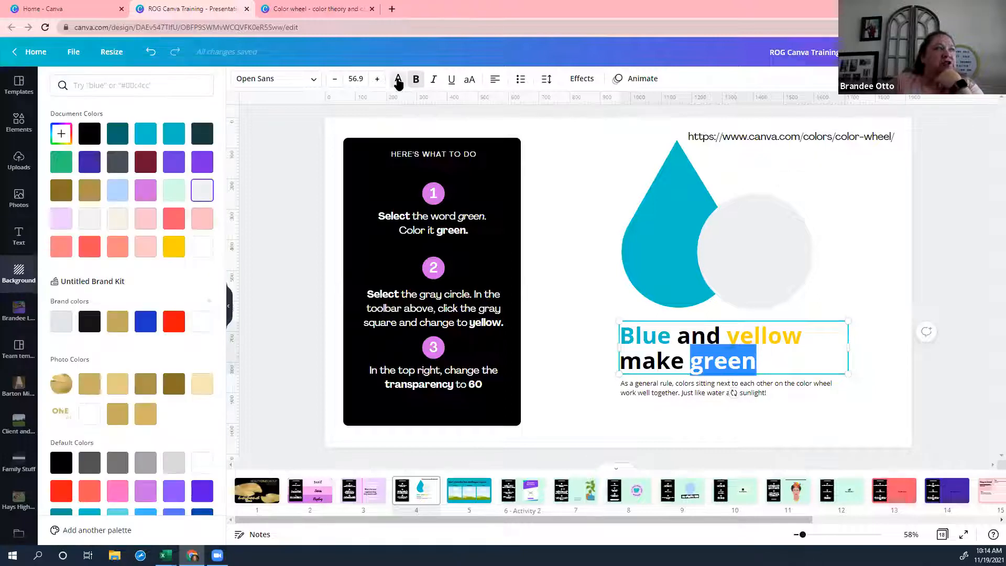
left_click(59, 164)
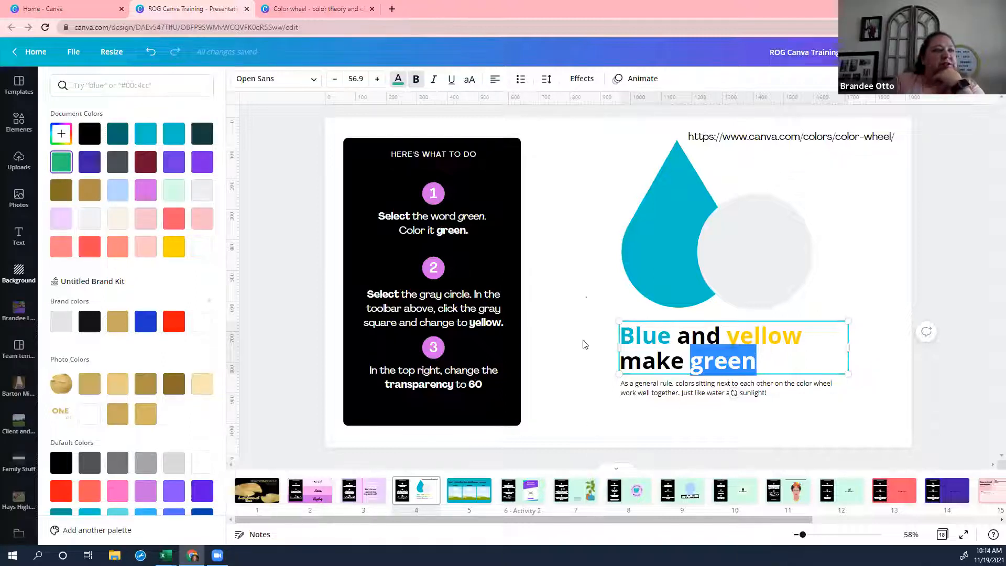
key("Escape")
left_click(589, 420)
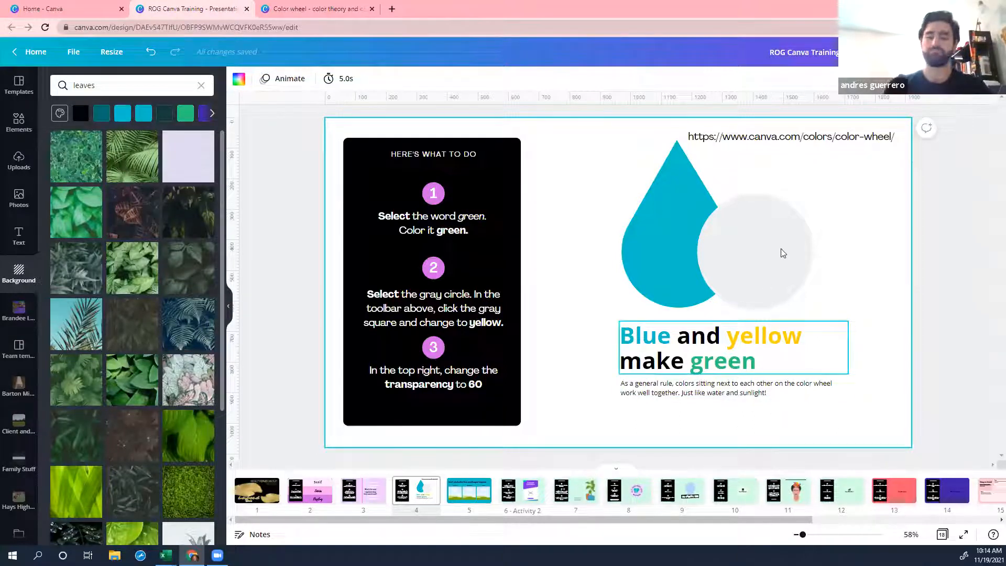
- Change the gray circle beside the blue drop to the yellow from the Sun Ready palette
left_click(797, 243)
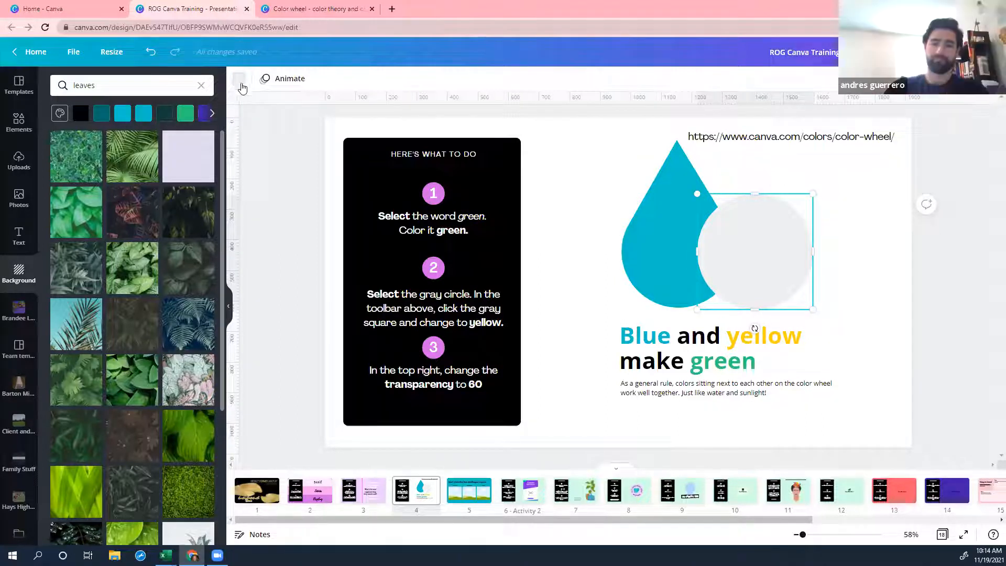
left_click(240, 86)
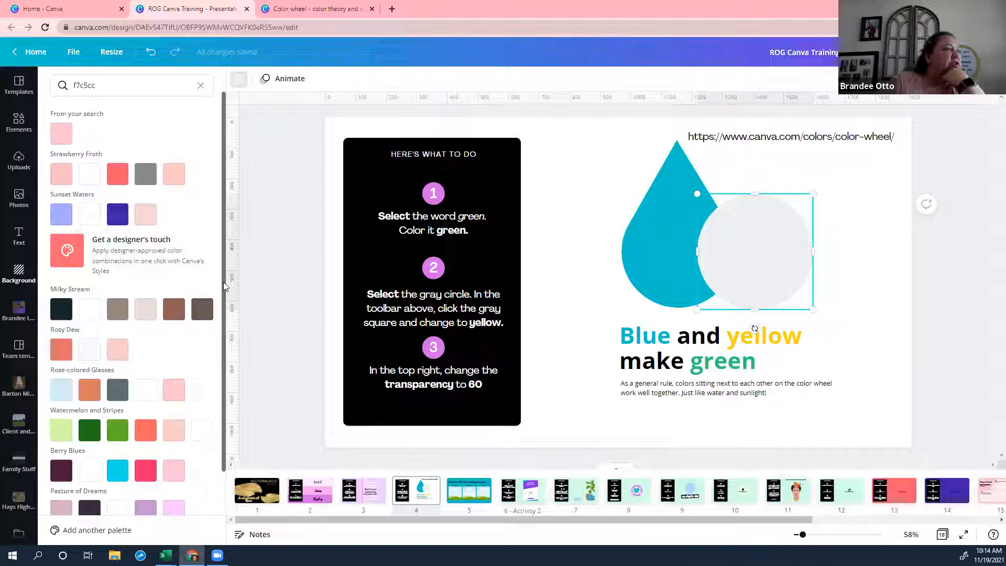
left_click_drag(224, 287, 235, 426)
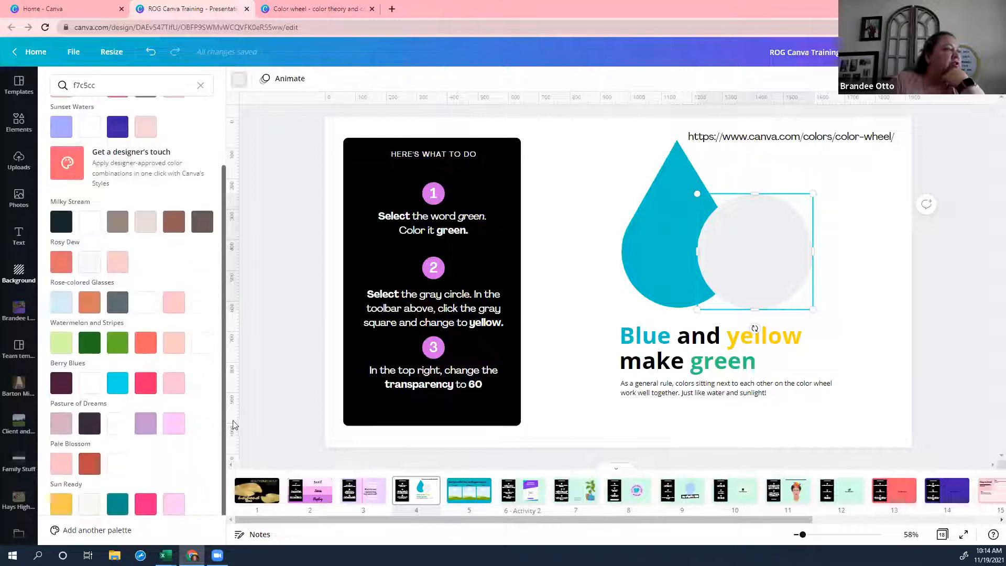
left_click(62, 505)
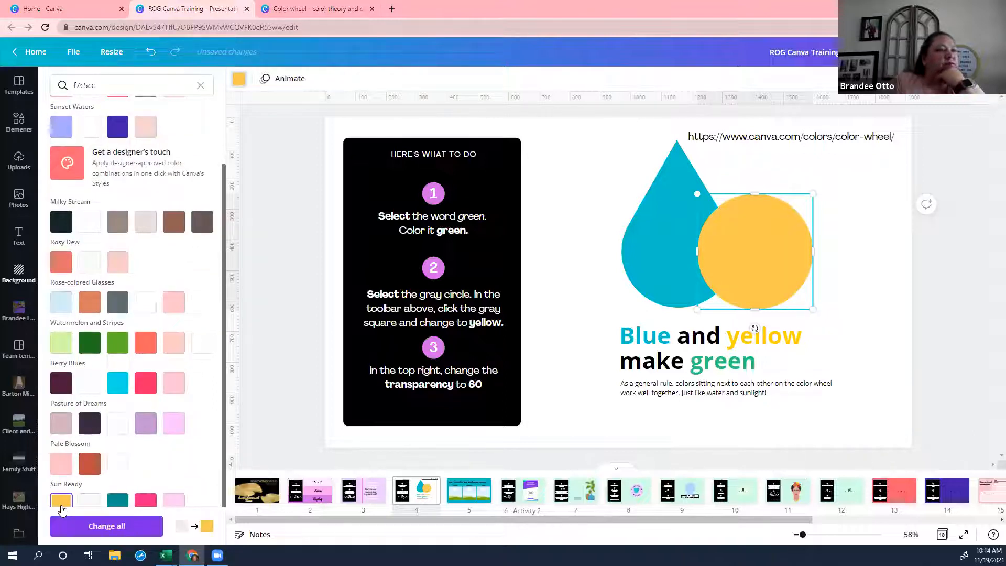
left_click(871, 353)
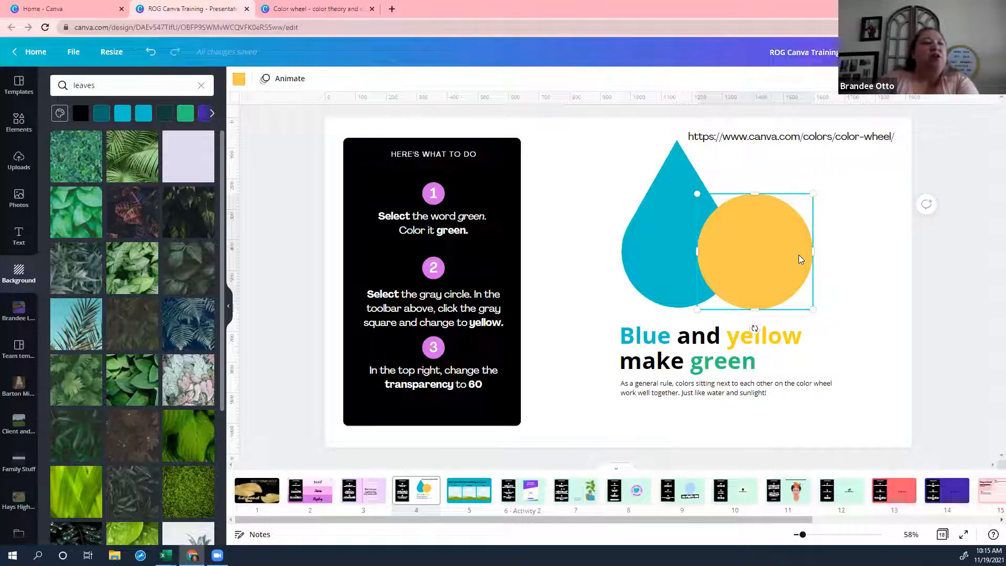
- Set the yellow circle's transparency to 60
right_click(798, 254)
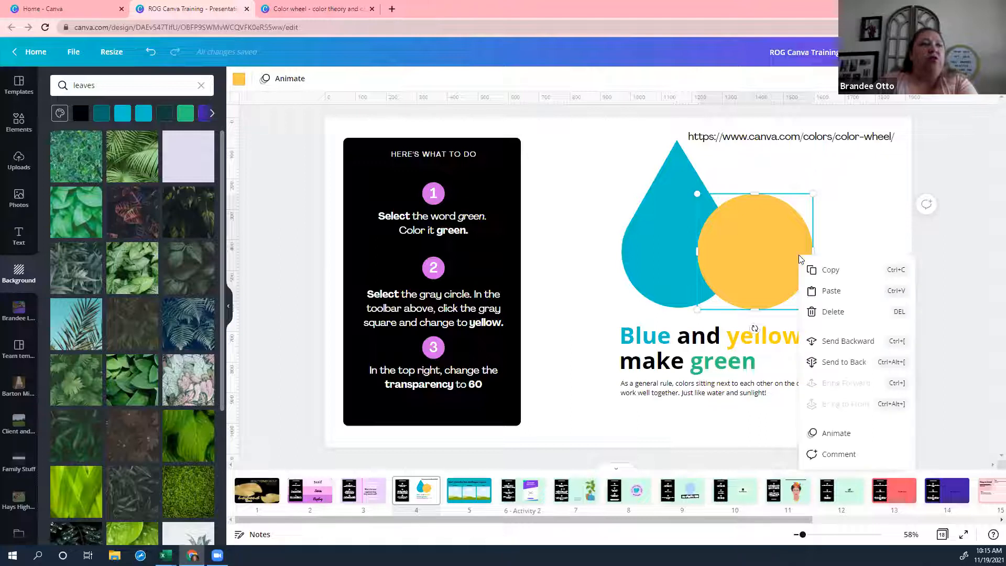
key("Escape")
left_click(759, 243)
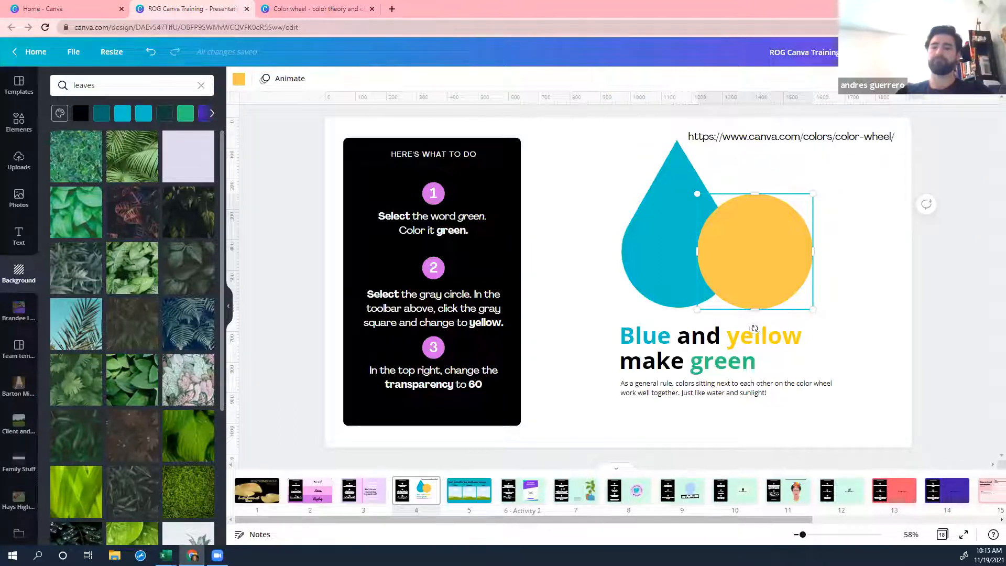
left_click(885, 79)
left_click_drag(881, 117, 853, 118)
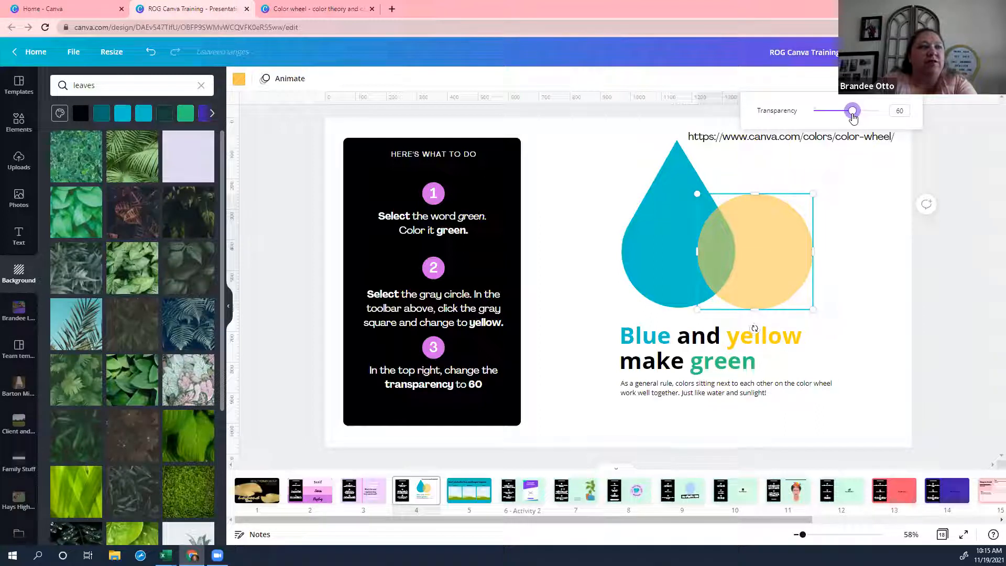
left_click(878, 274)
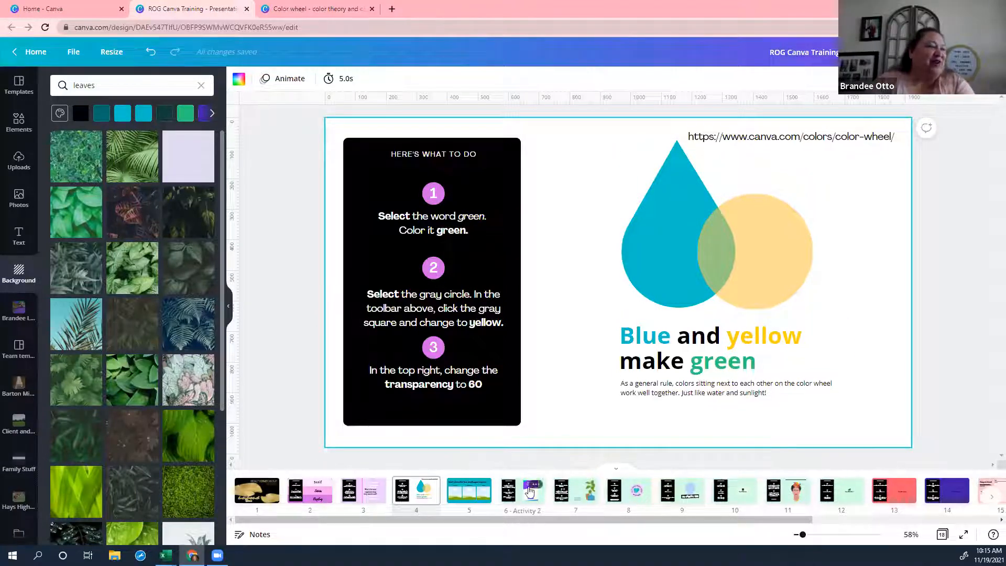
- Go to page 5 and browse the elements library down to the Frames and Grids sections
left_click(464, 497)
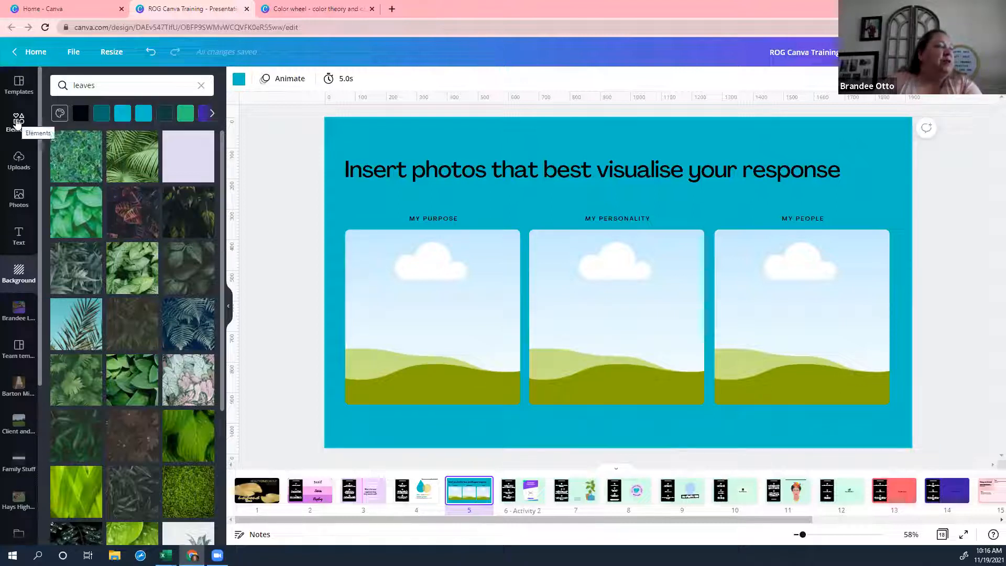
left_click(18, 121)
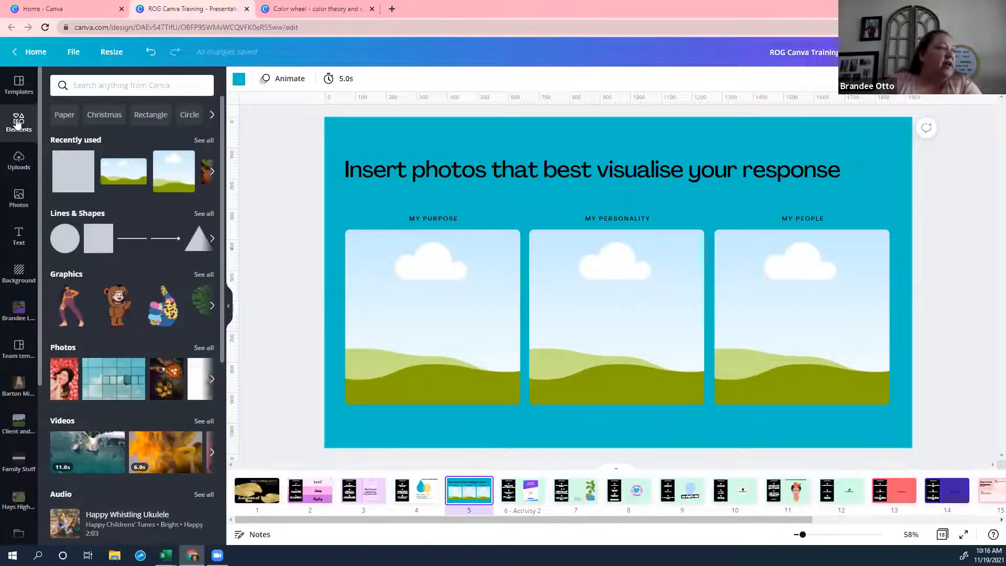
left_click_drag(221, 173, 226, 439)
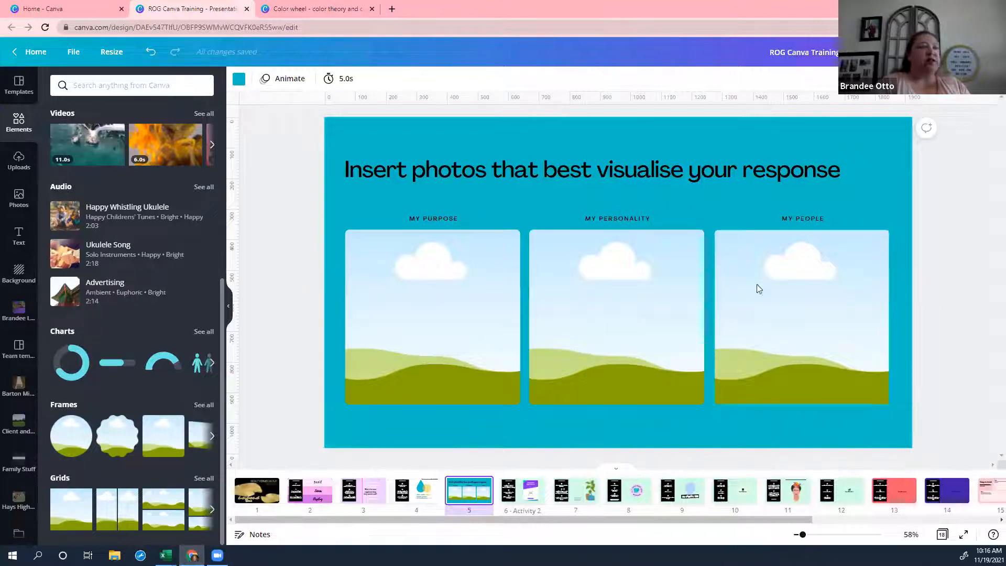
- Insert the uploaded portrait of the woman with the black necklace into the "My Personality" frame
left_click(18, 196)
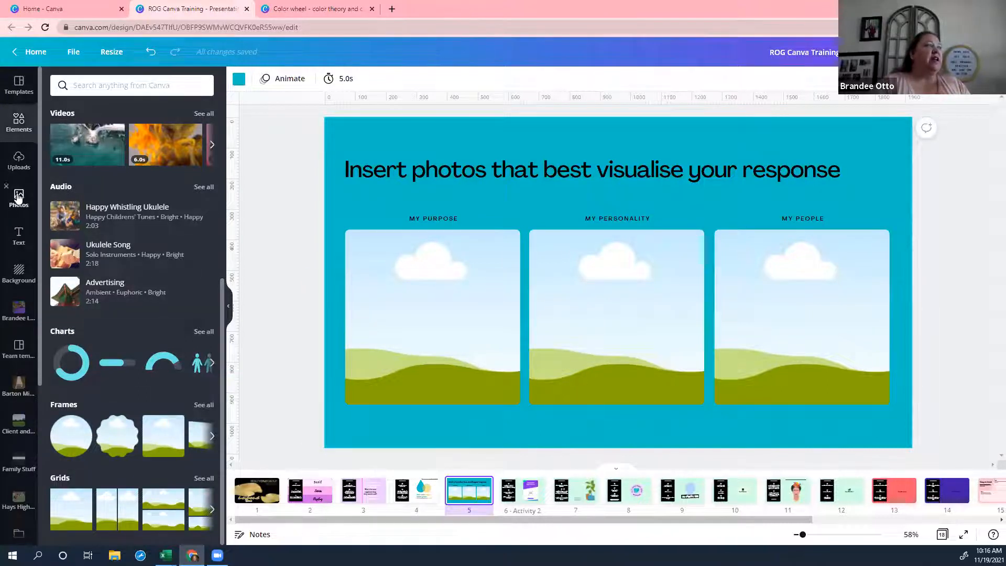
left_click(18, 159)
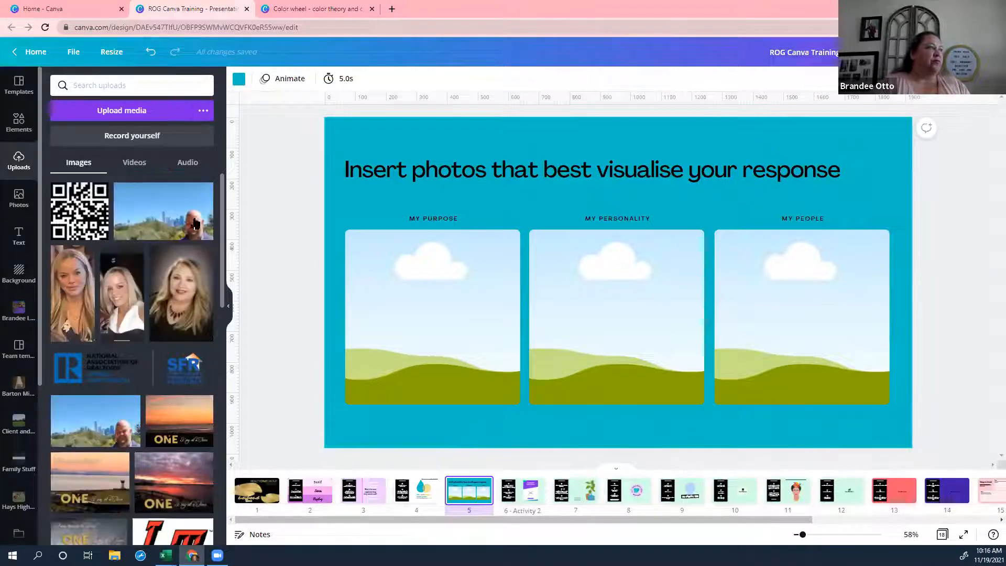
left_click(195, 296)
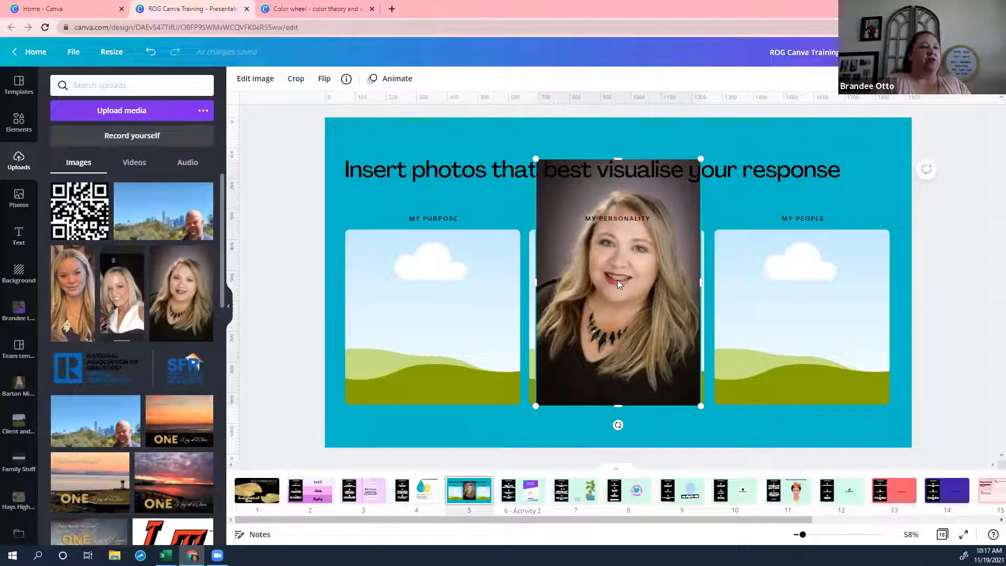
left_click_drag(616, 296, 619, 333)
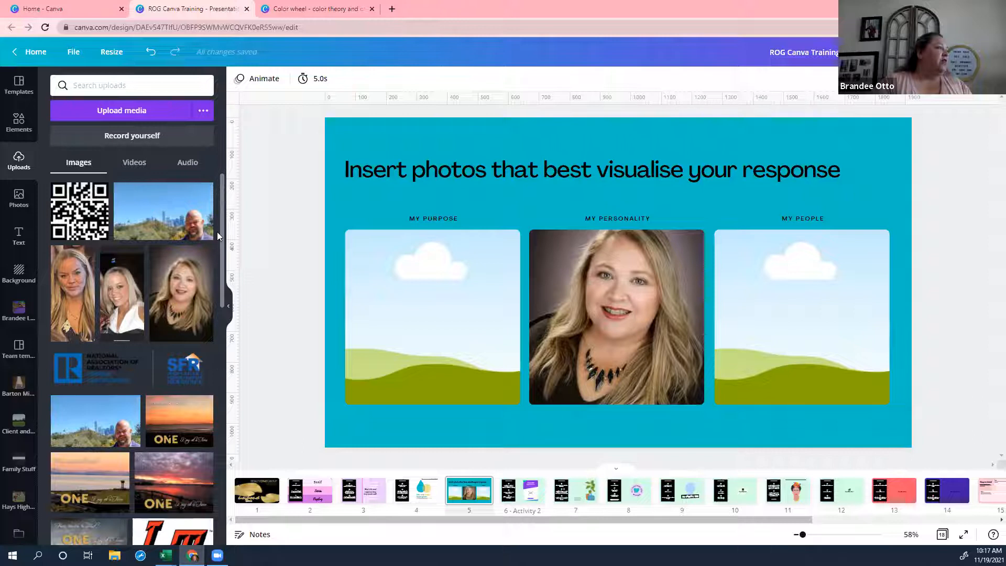
- Find the American flag photo among the uploads and place it in the "My Purpose" frame
left_click_drag(221, 233, 221, 350)
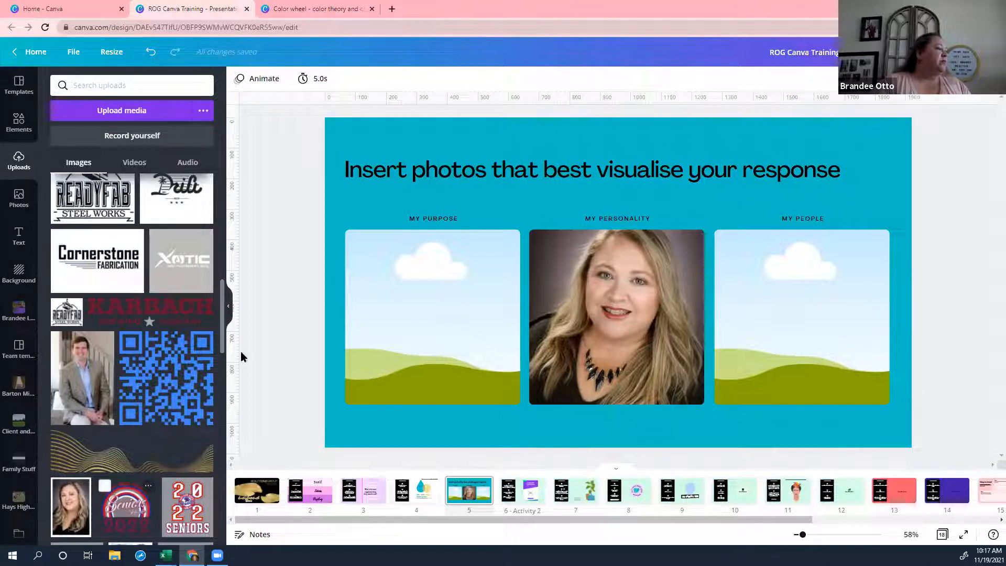
left_click_drag(221, 316, 231, 466)
mouse_move(99, 373)
left_click_drag(99, 373, 642, 283)
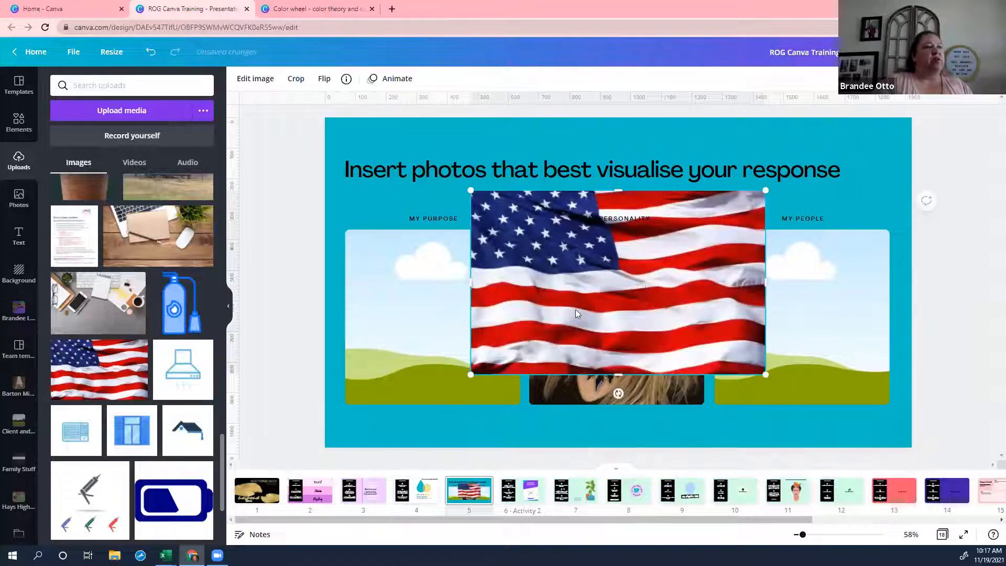
left_click_drag(492, 333, 476, 342)
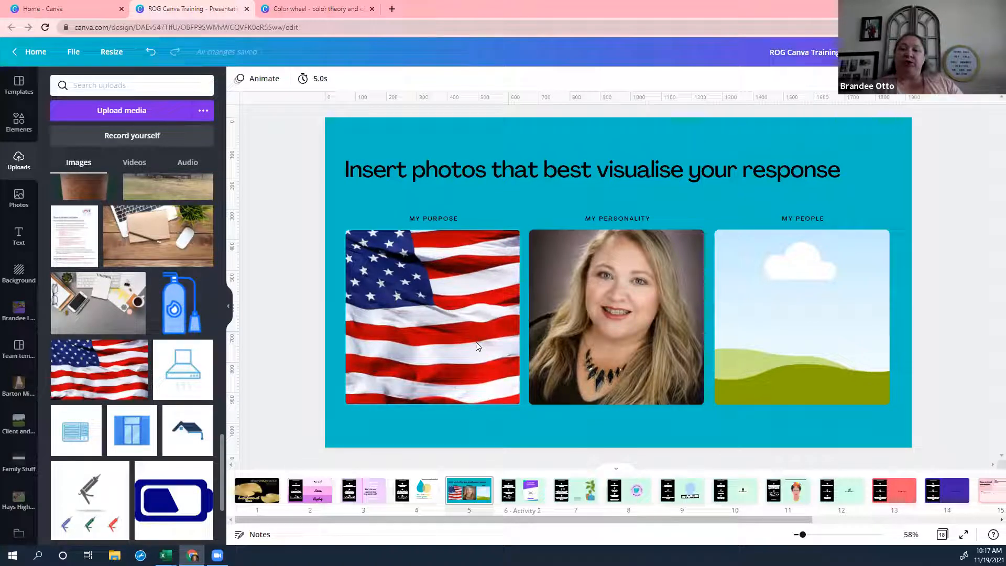
- Reposition the portrait inside the "My Personality" frame, shifting it down so the whole top of the head fits
double_click(631, 309)
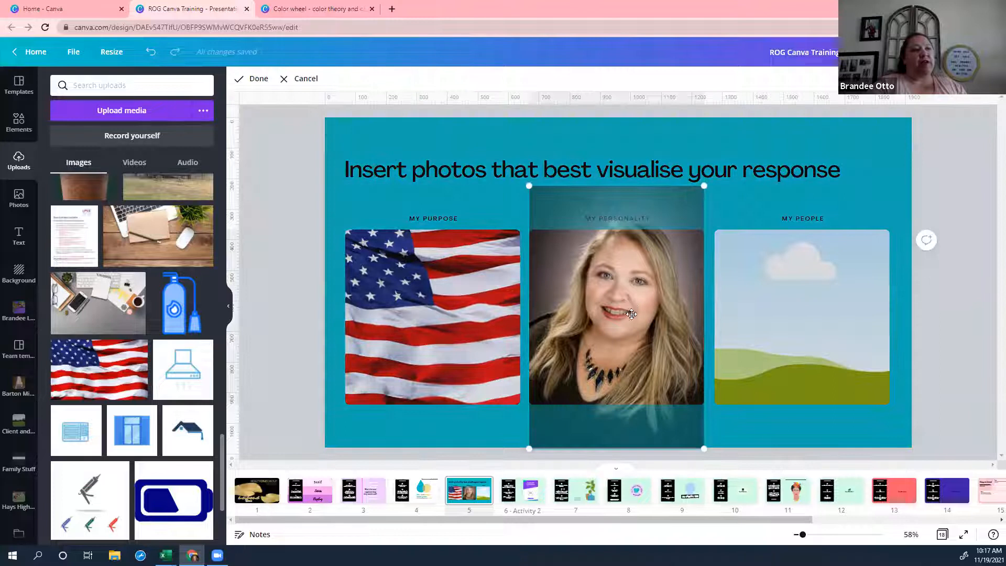
right_click(629, 343)
left_click(609, 309)
mouse_move(608, 322)
left_mouse_down()
mouse_move(611, 339)
mouse_move(611, 318)
left_mouse_up()
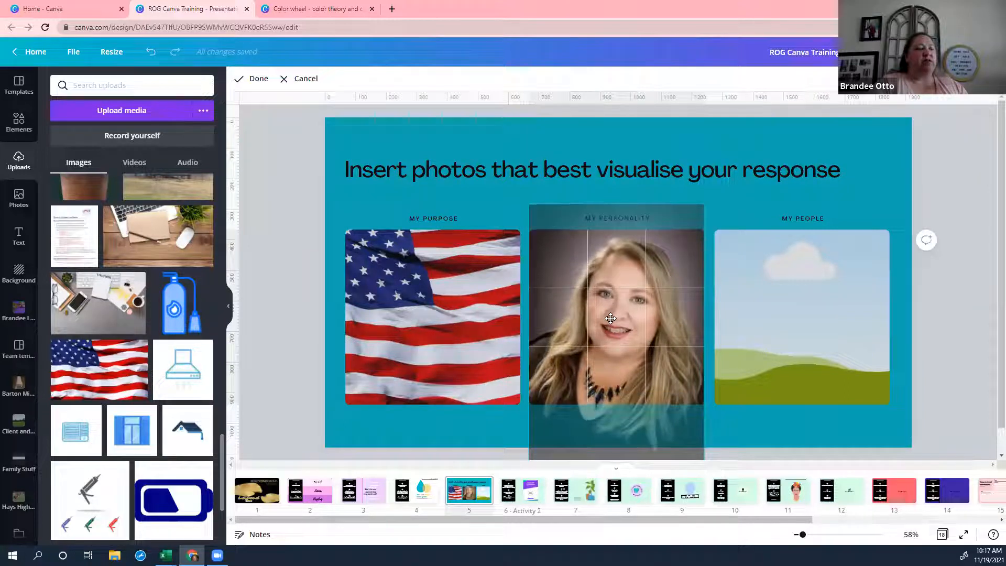
left_click(762, 199)
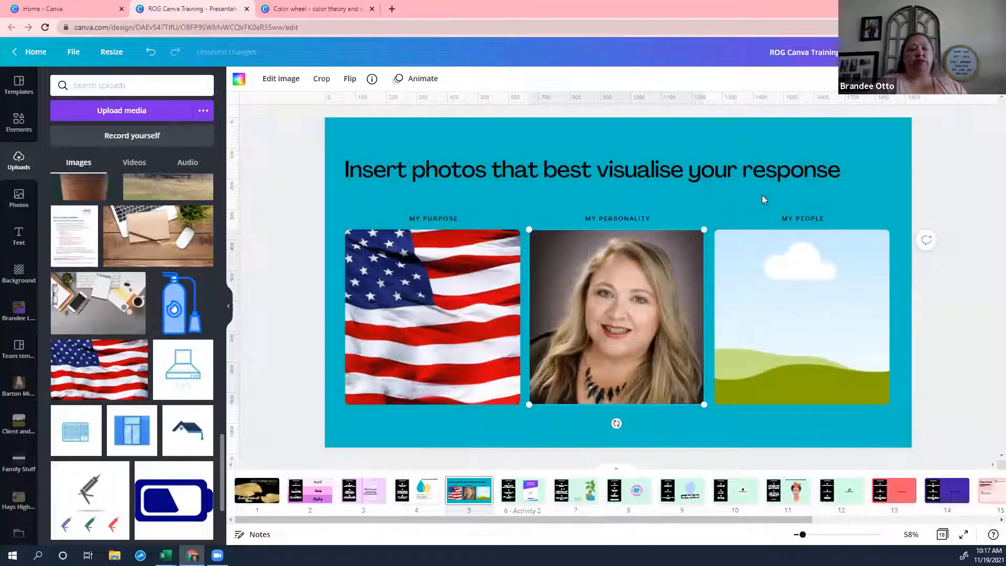
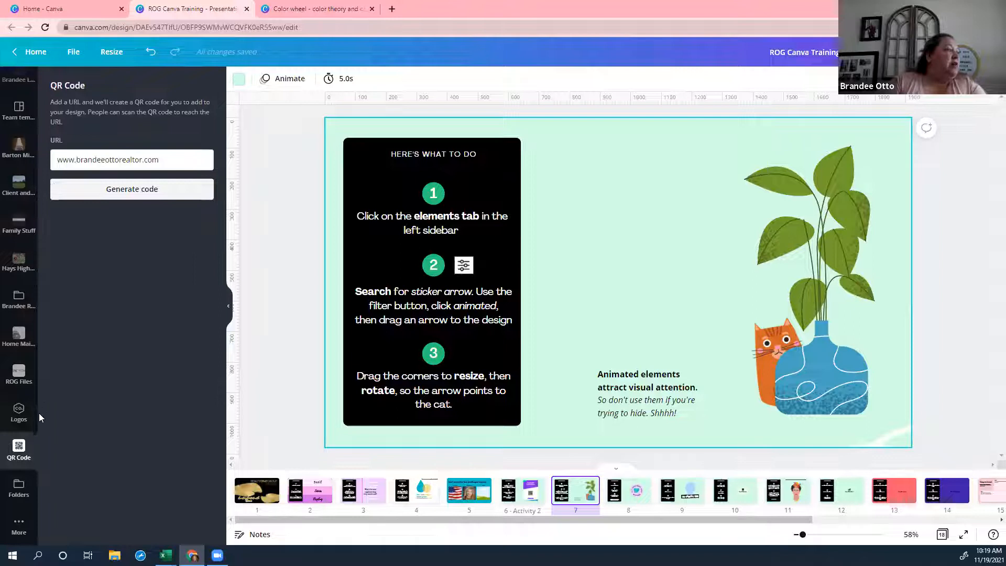
- Search the elements library for "animated"
scroll(31, 323, "up", 5)
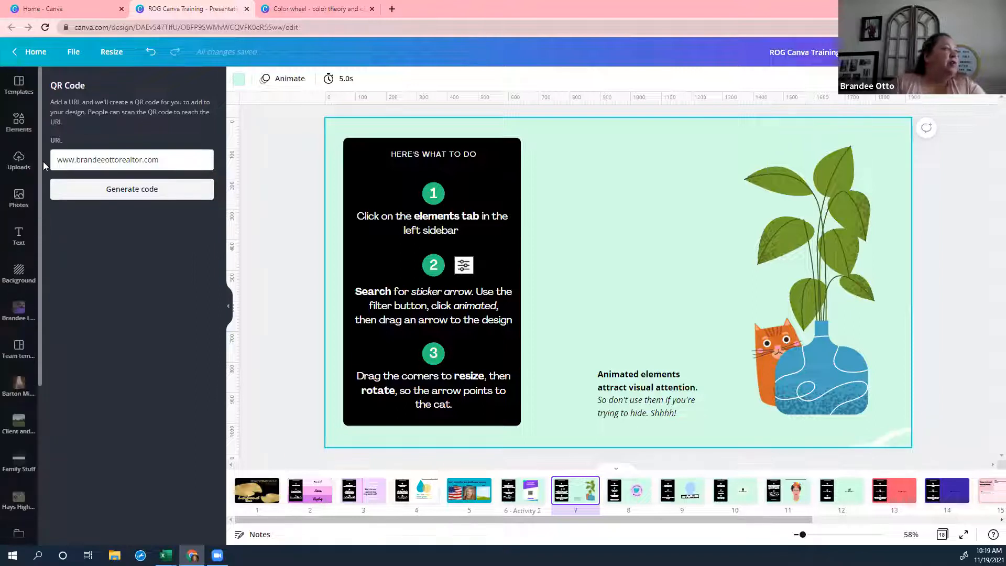
left_click(19, 120)
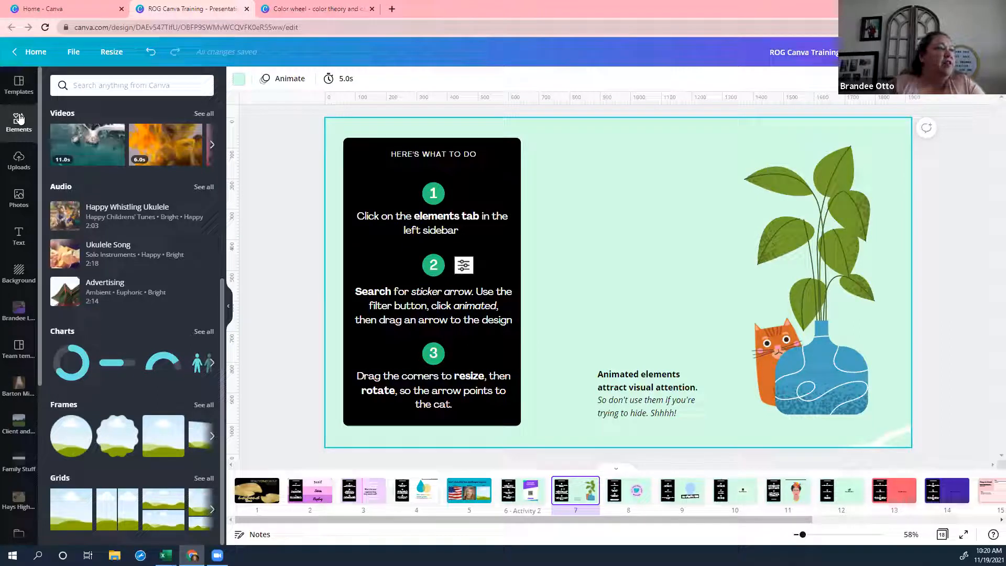
left_click(153, 83)
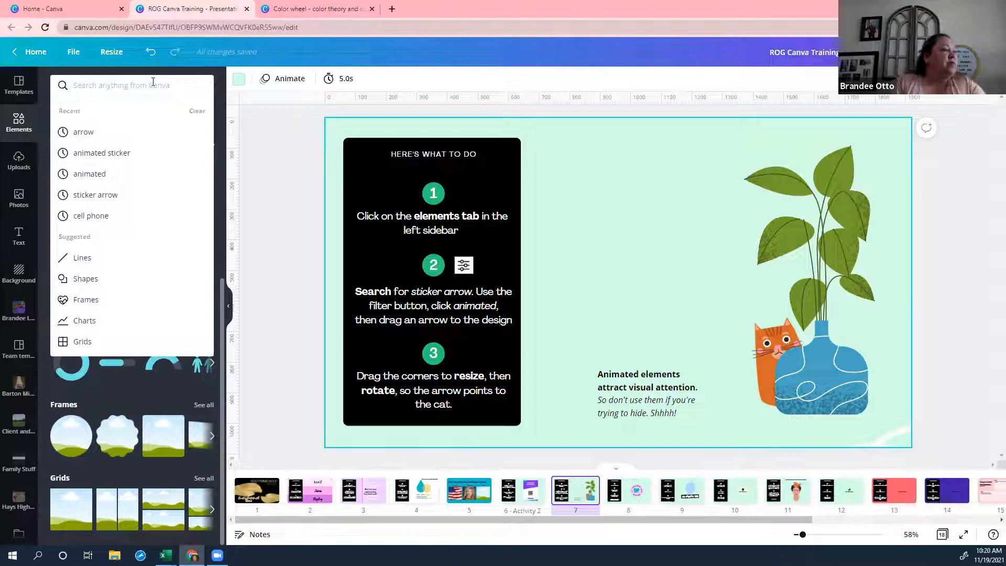
type("a")
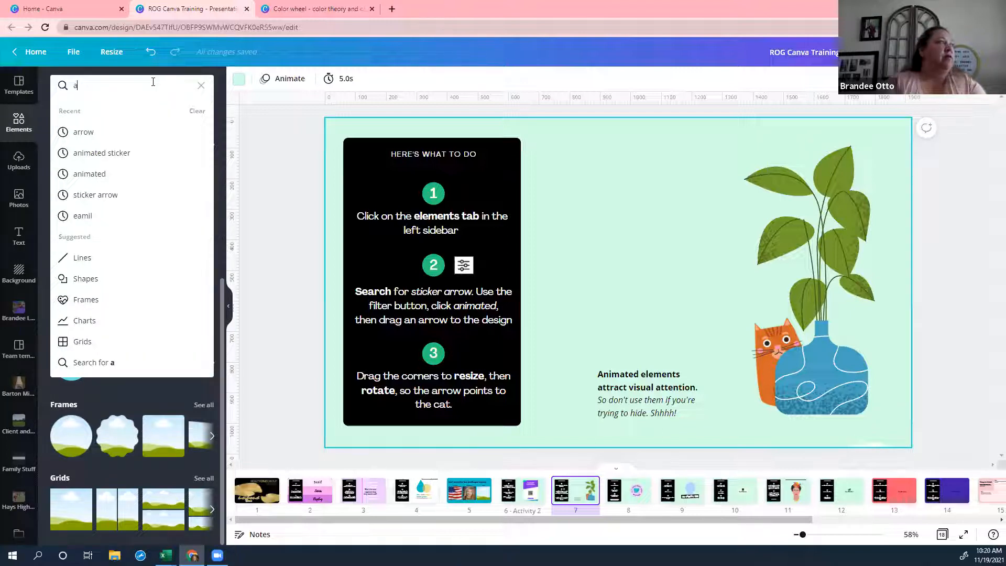
type("nimated")
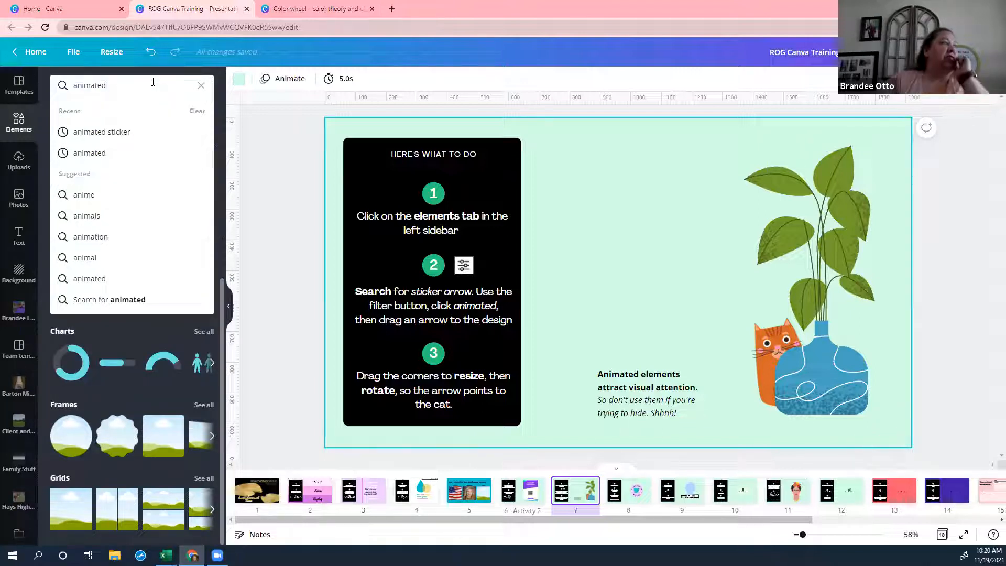
key("Return")
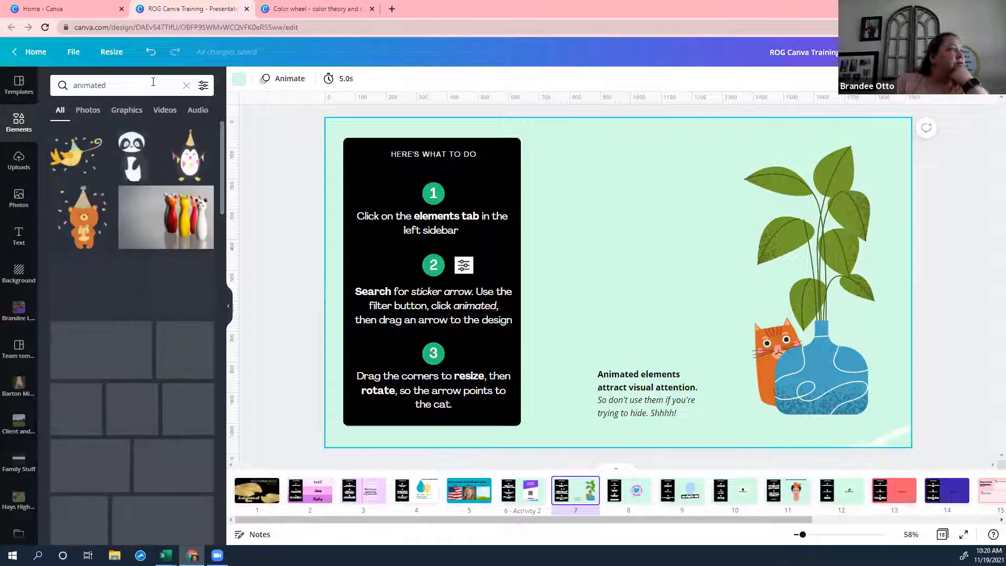
- Filter the element search results by the Animated animation type
left_click(204, 86)
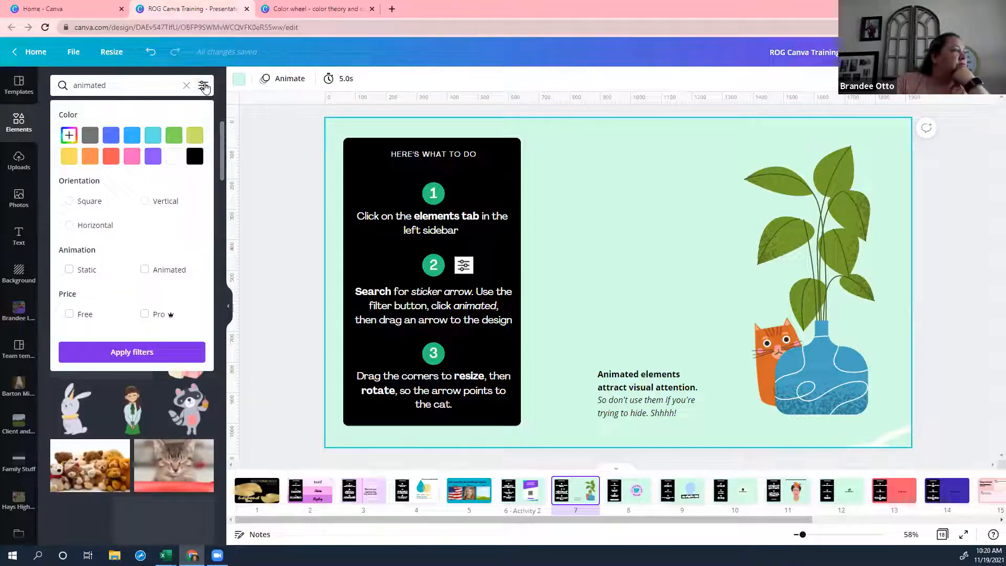
left_click(204, 86)
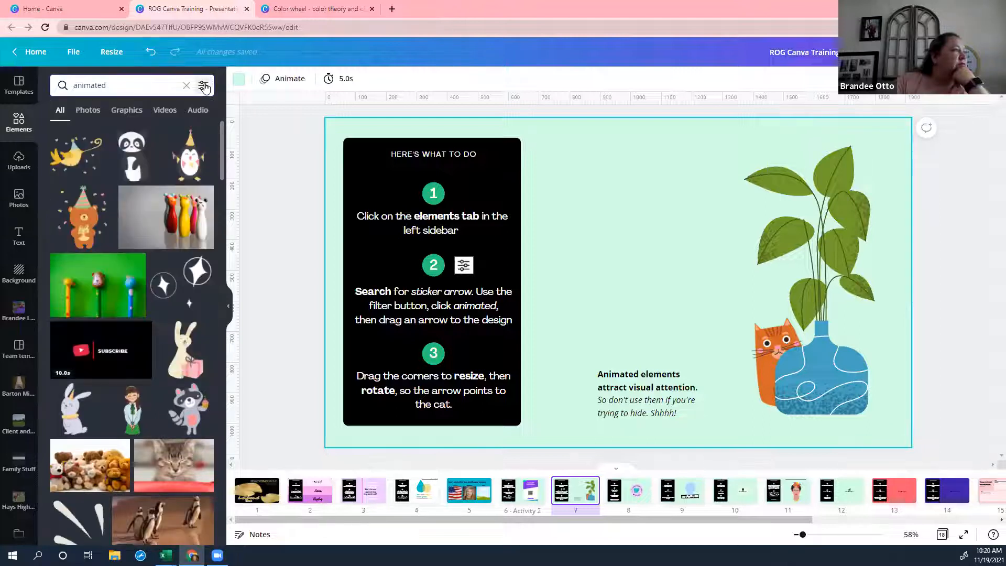
left_click(204, 86)
left_click(204, 86)
left_click(204, 85)
left_click(146, 270)
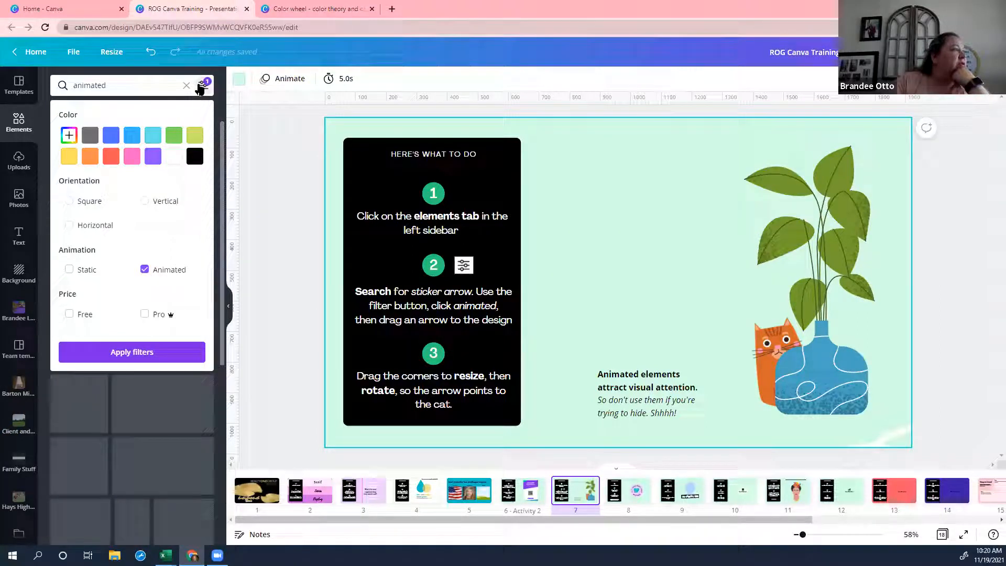
left_click(74, 352)
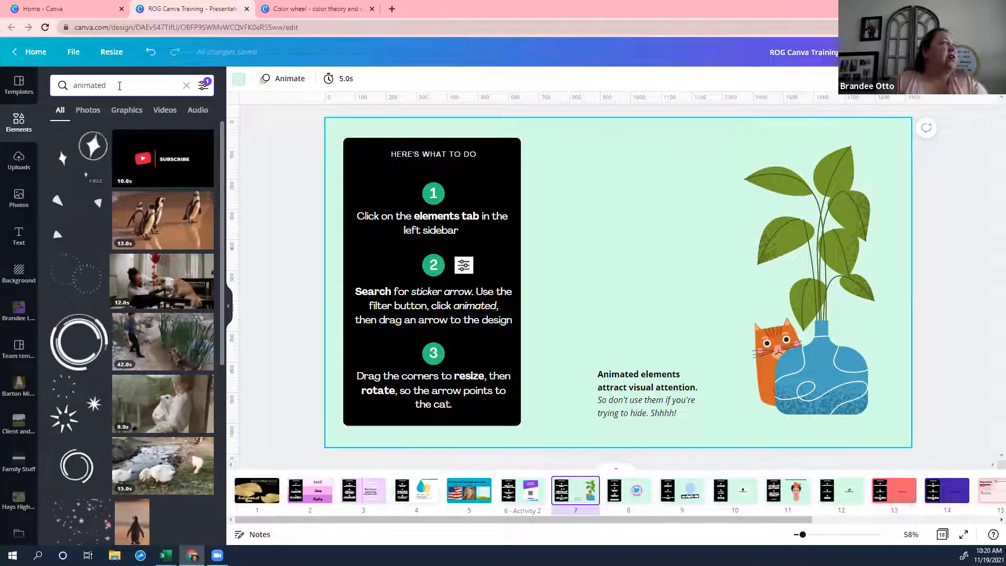
- Search the filtered elements for "arrow" and insert the white looping arrow on page 7
left_click(74, 84)
double_click(74, 84)
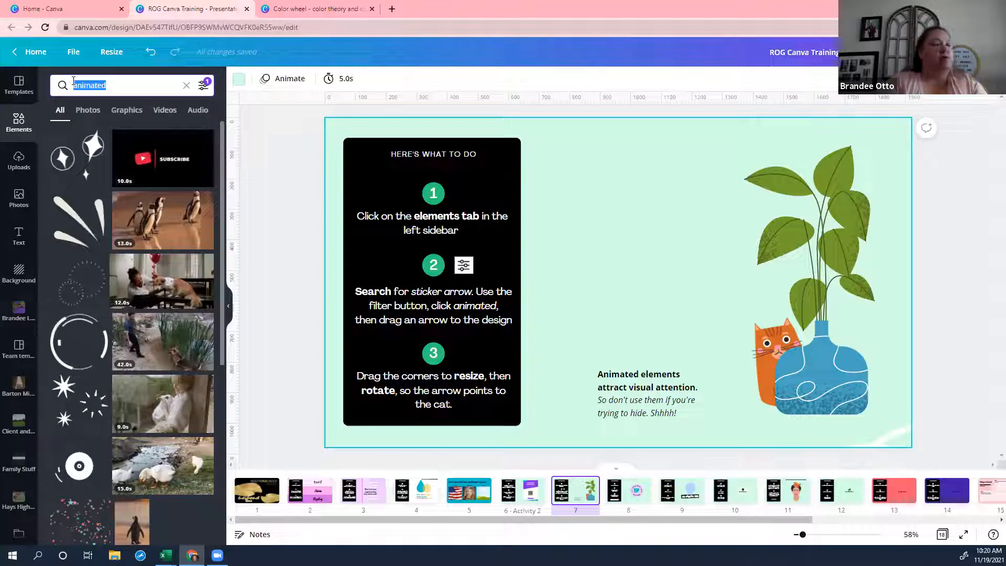
type("arrow")
key("Return")
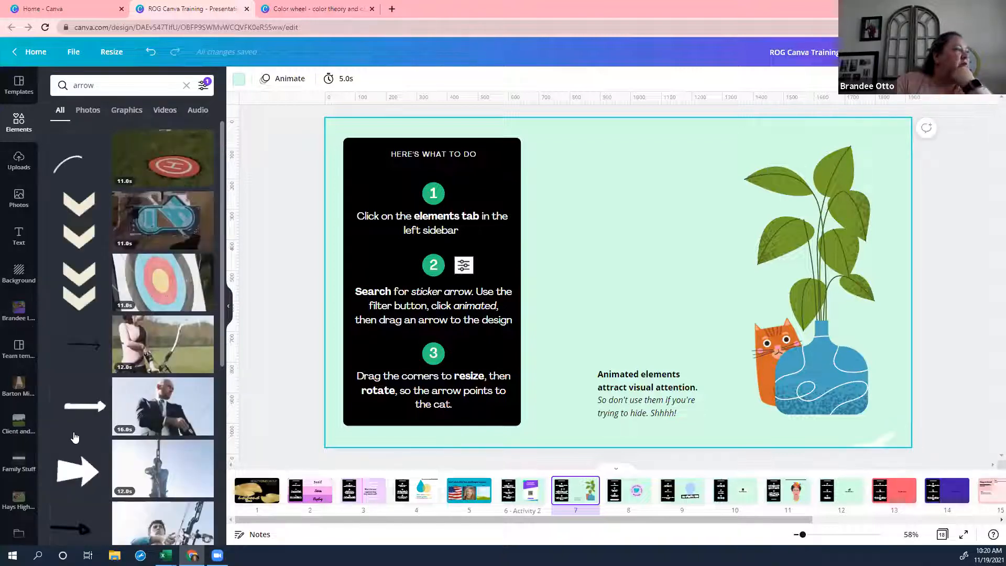
left_click(77, 166)
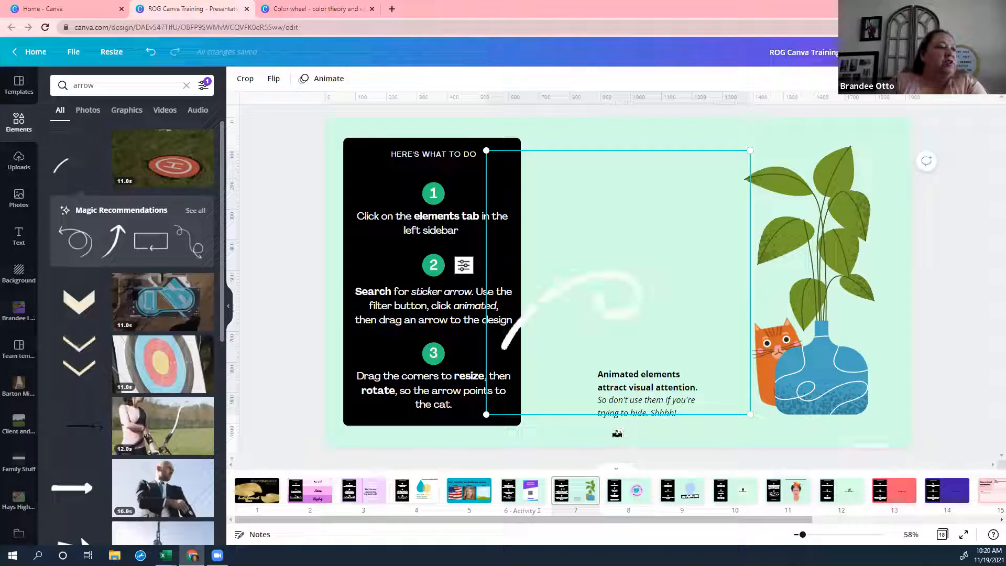
- Rotate the looping arrow by about 28°, shrink it and place it beside the cat so it points toward it
left_click_drag(617, 432, 592, 452)
left_click_drag(575, 399, 556, 384)
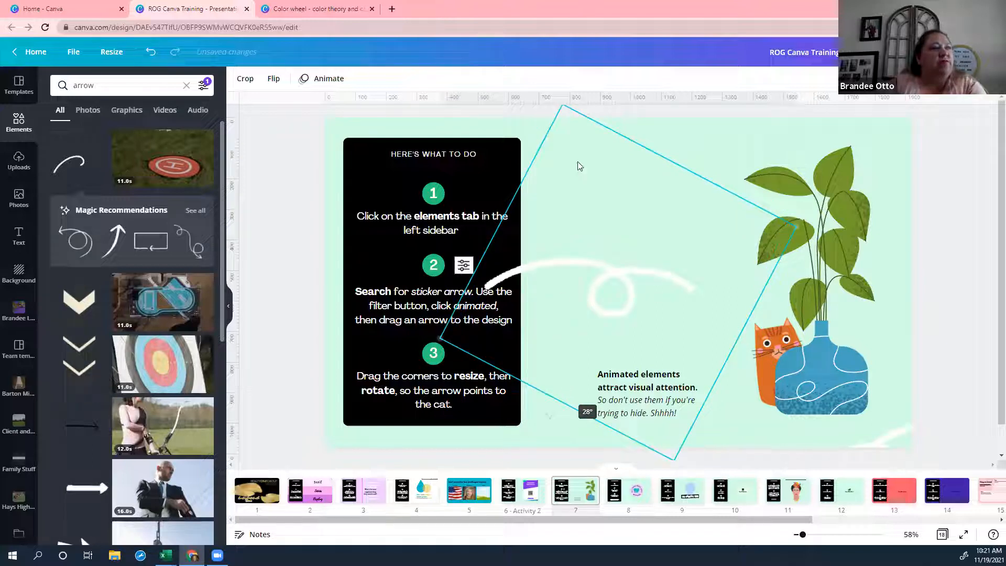
left_click_drag(629, 206, 648, 226)
left_click_drag(642, 340, 688, 294)
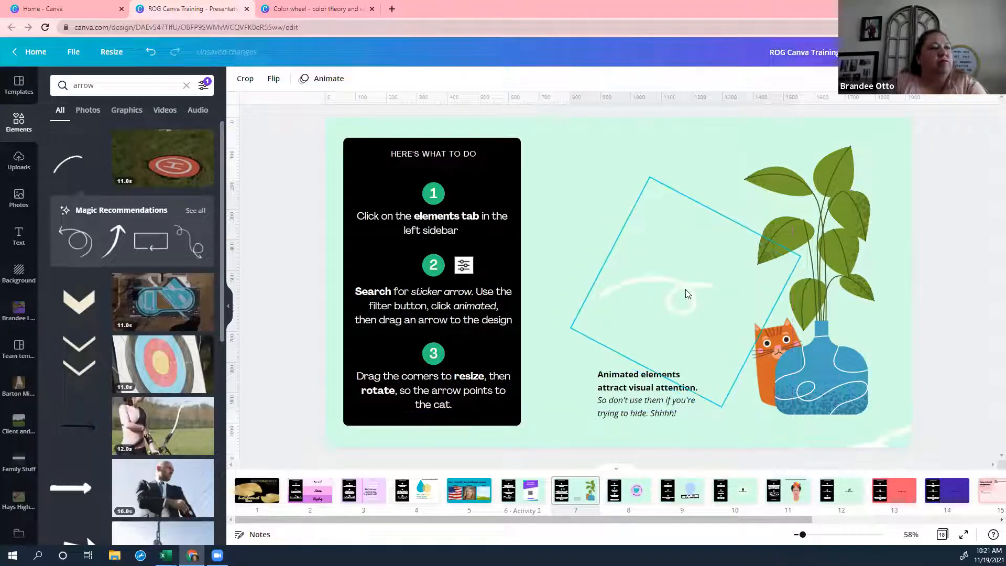
left_click(881, 189)
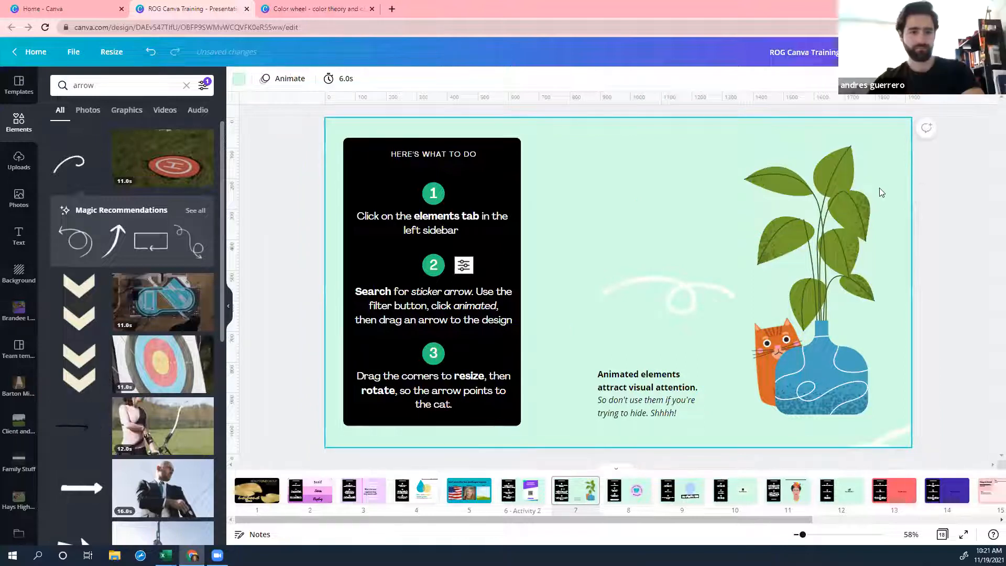
- Apply the Fade element animation to the looping arrow
left_click(659, 291)
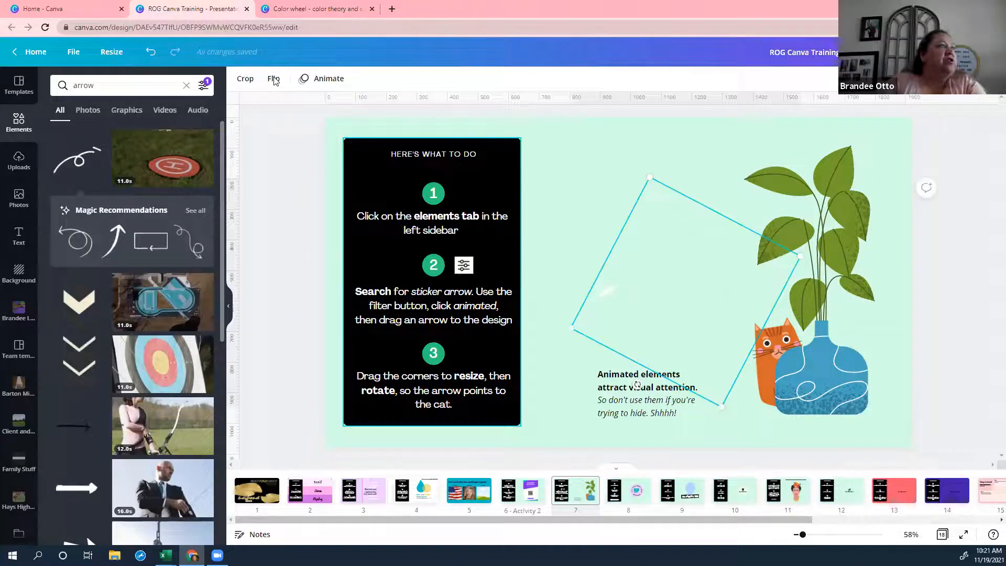
left_click(320, 80)
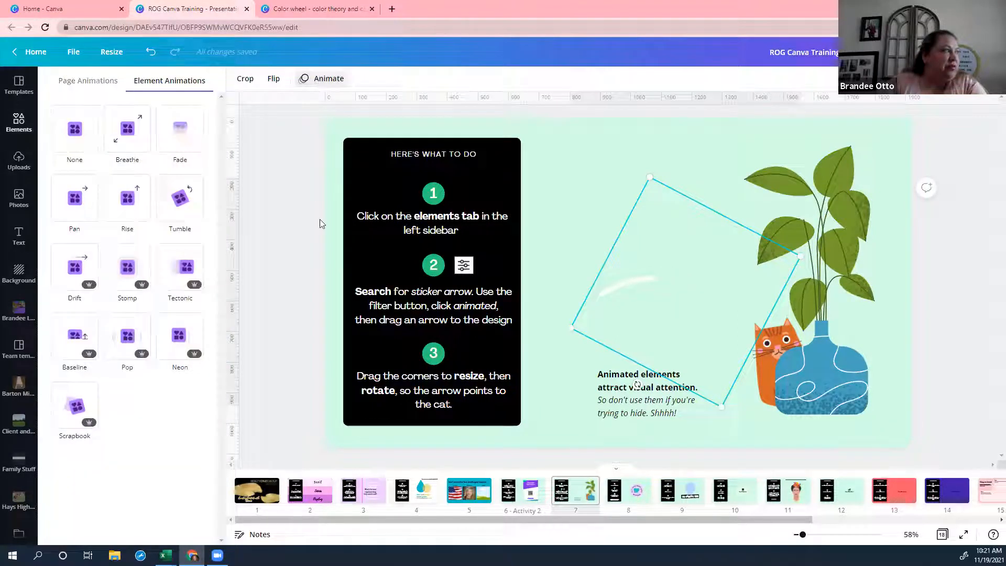
left_click(189, 139)
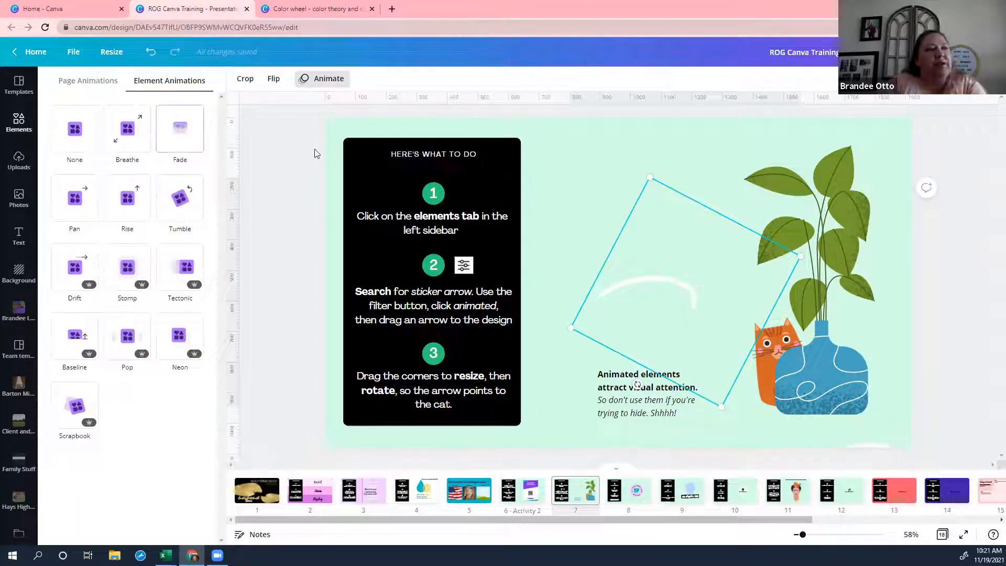
left_click(571, 161)
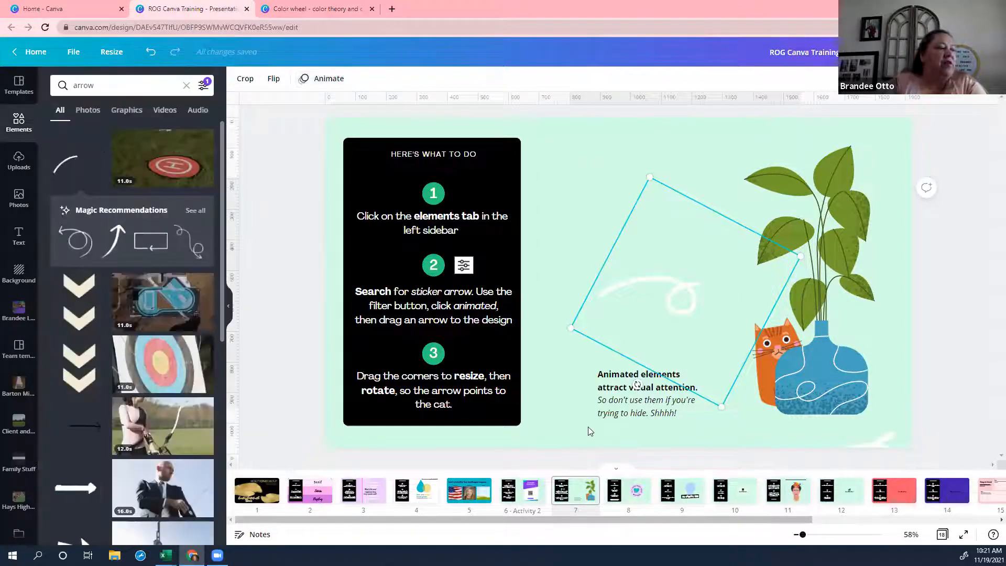
- On page 8, replace the sticker's curved "PUT YOUR NAME HERE" text with the presenter's full name
left_click(631, 493)
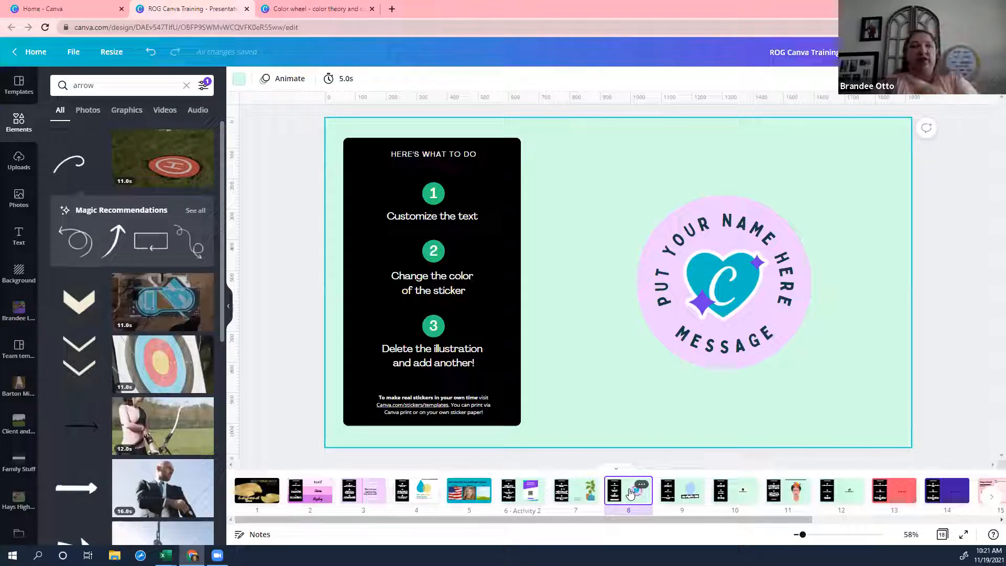
right_click(733, 222)
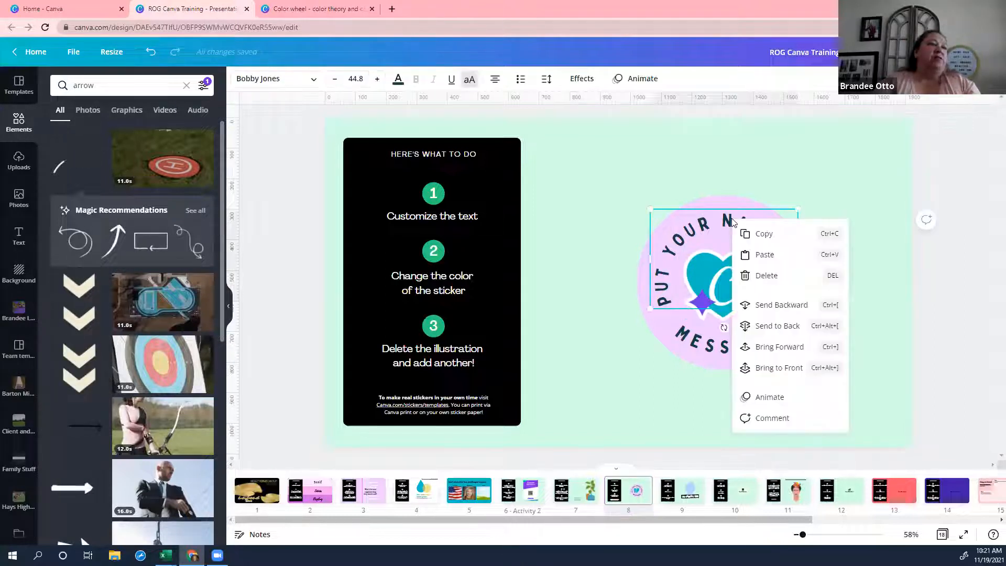
left_click(690, 229)
left_click(690, 229)
left_click(786, 237)
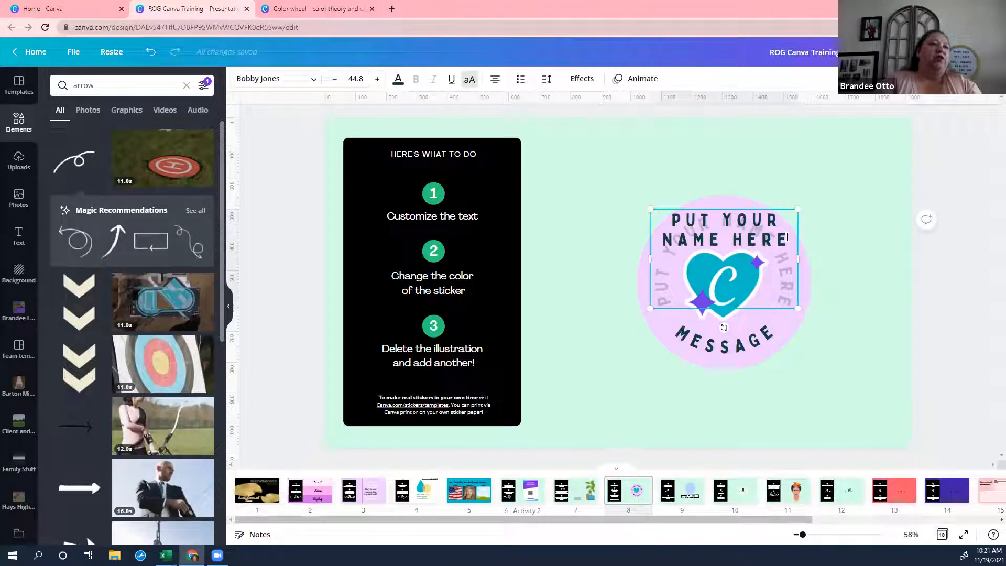
key("ctrl+a")
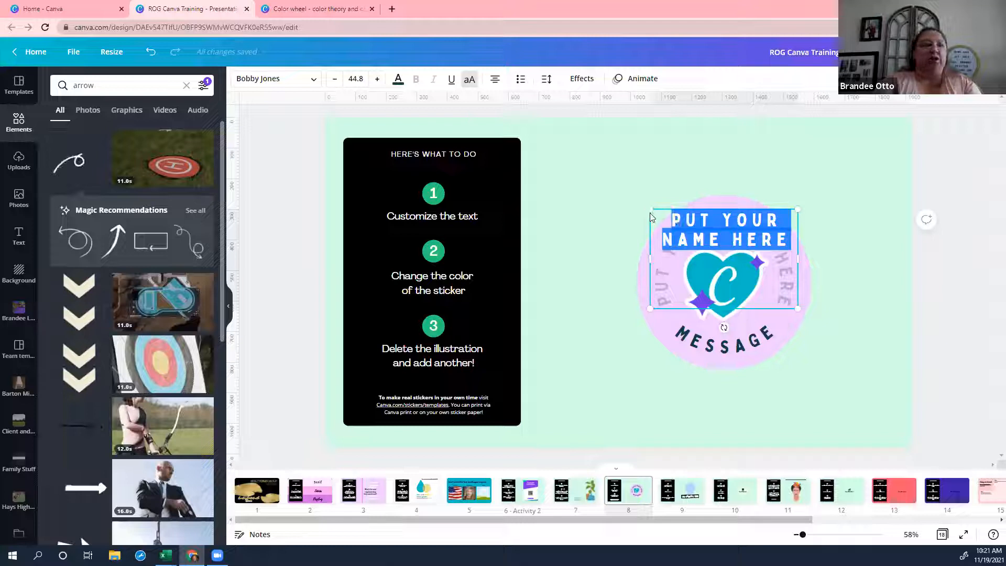
type("BRAND")
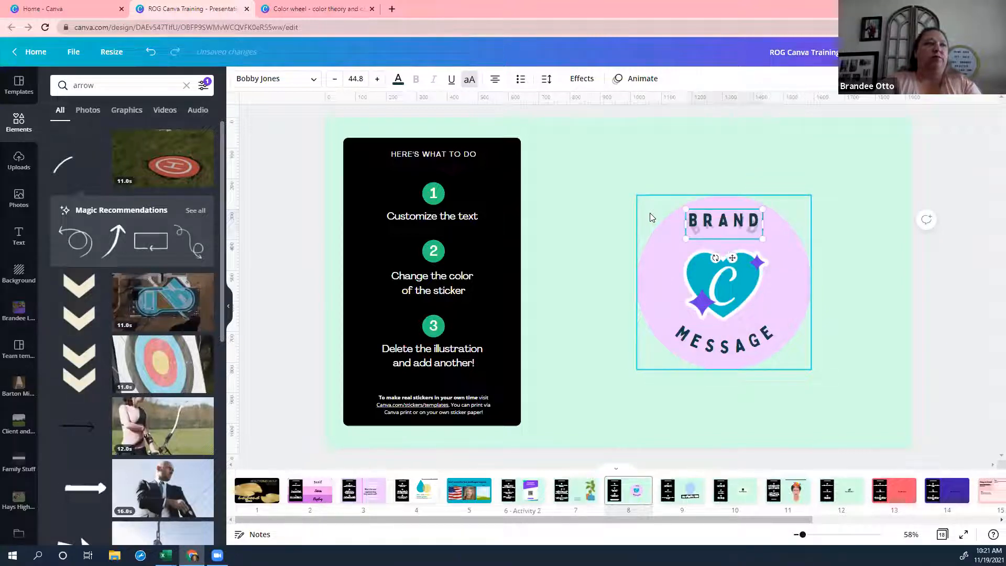
type("EE OTTO")
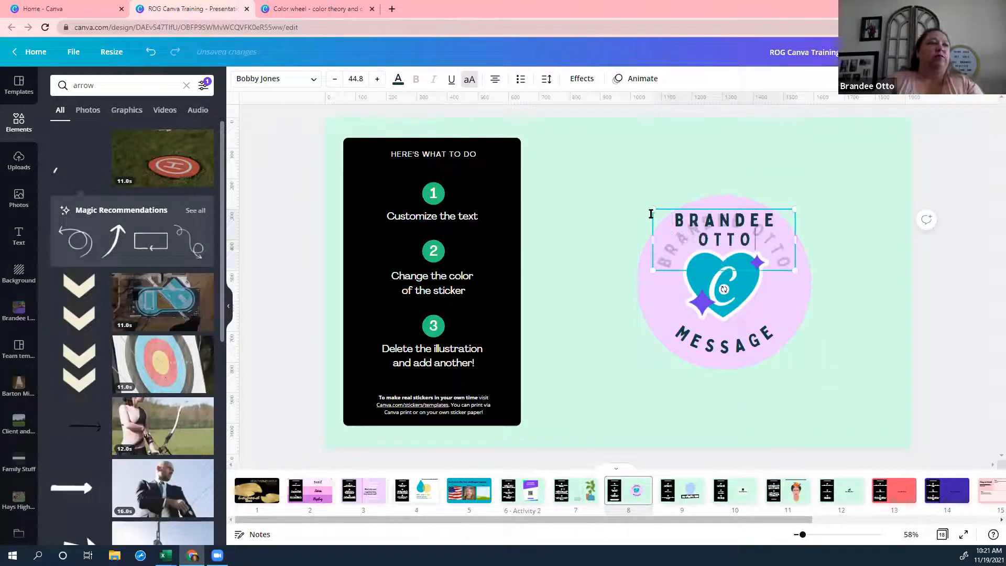
left_click(864, 260)
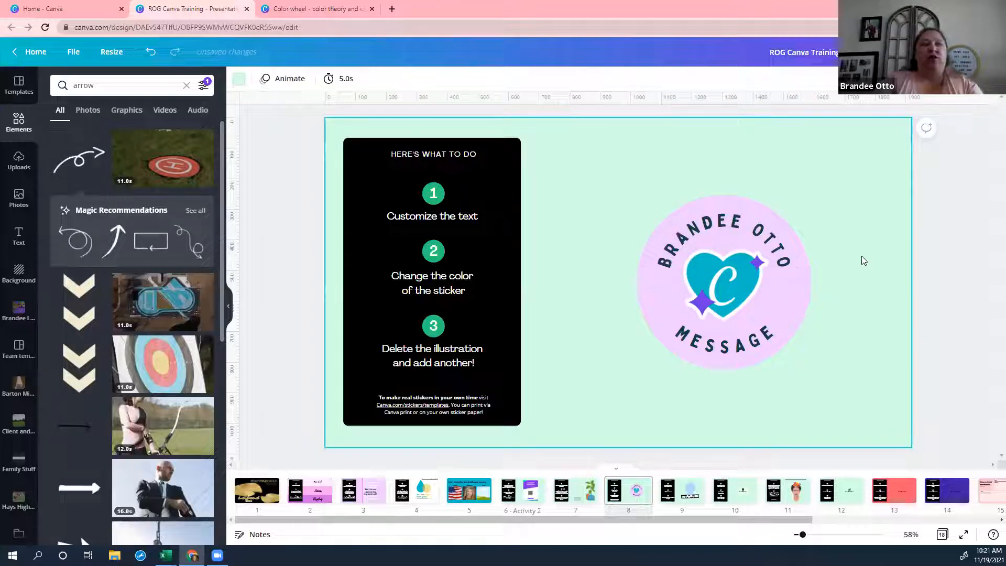
- Open the text effects of the sticker's curved name to examine the style and curve settings
left_click(733, 229)
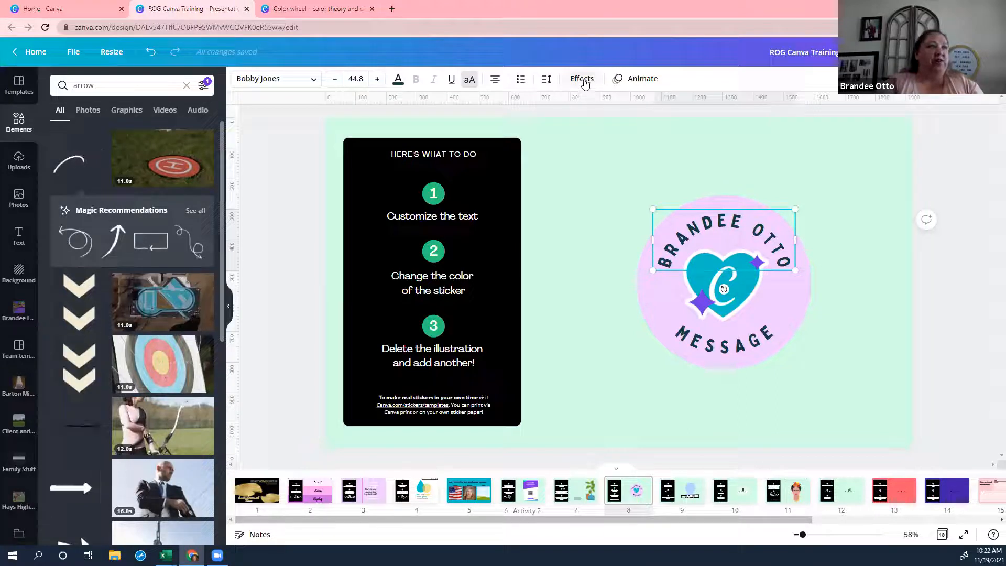
left_click(583, 80)
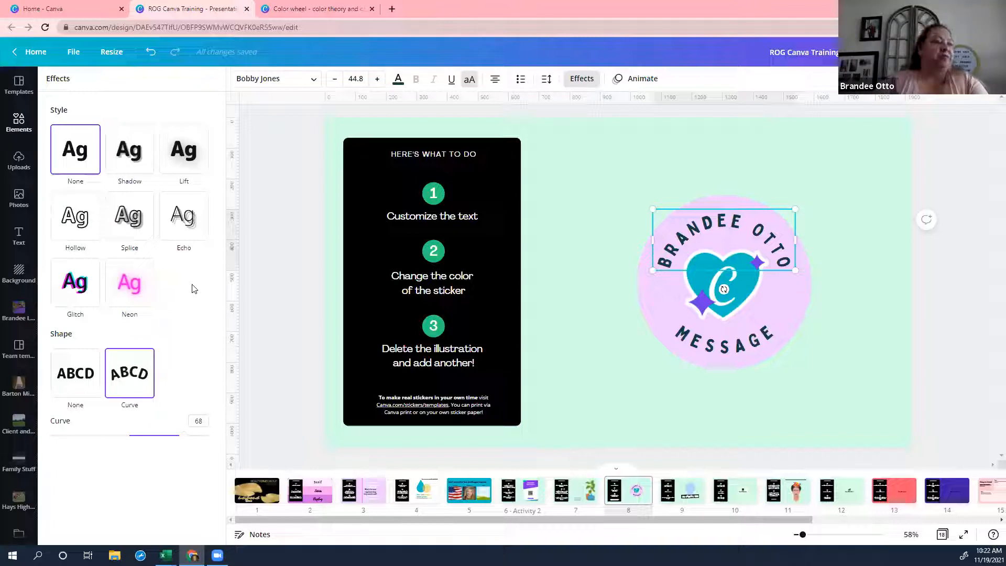
- Open page 9 and look through the elements and templates for the Draw feature
left_click(692, 496)
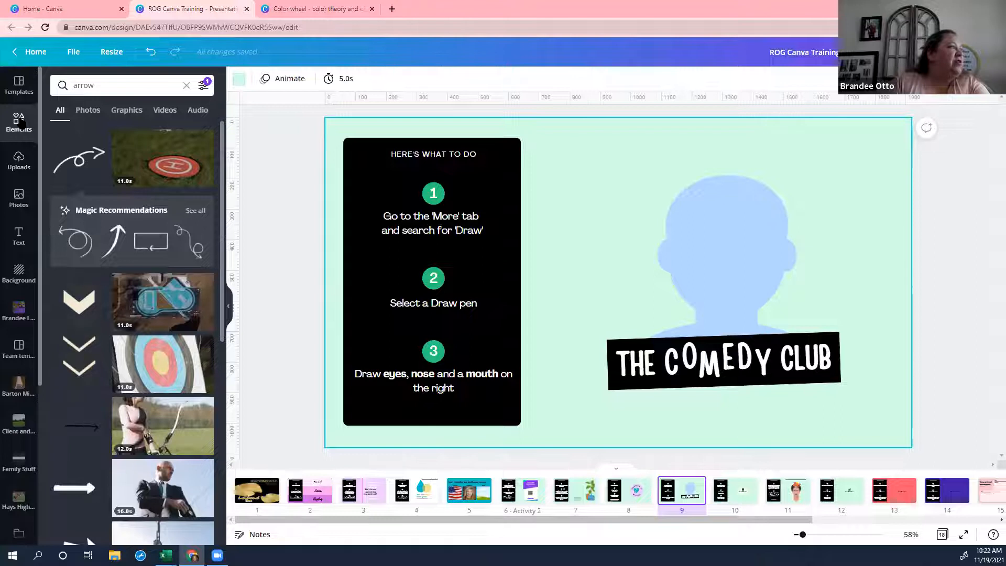
left_click(20, 121)
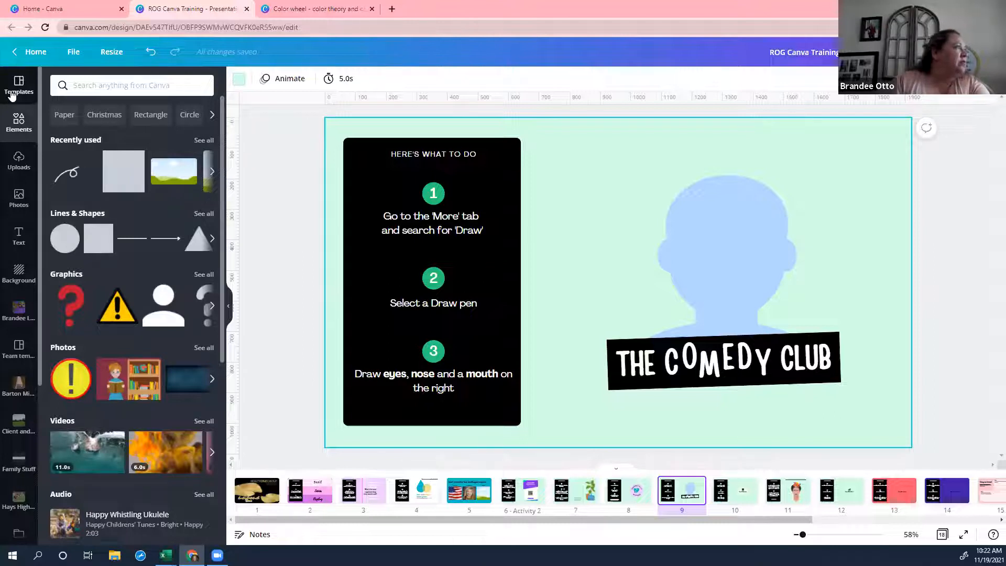
left_click(11, 96)
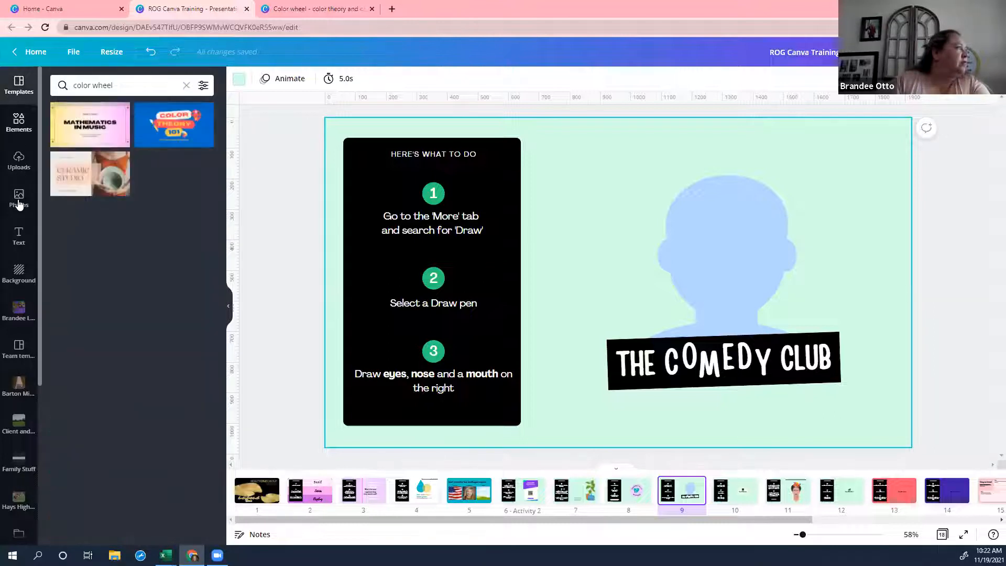
- Leave the design for the home page and reopen the training presentation at page 9
left_click(37, 55)
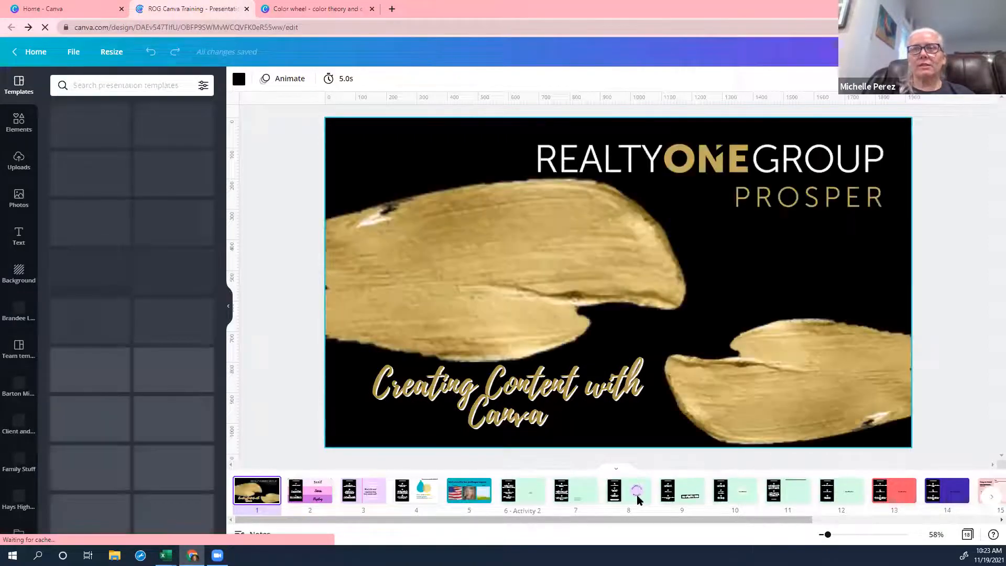
left_click(694, 485)
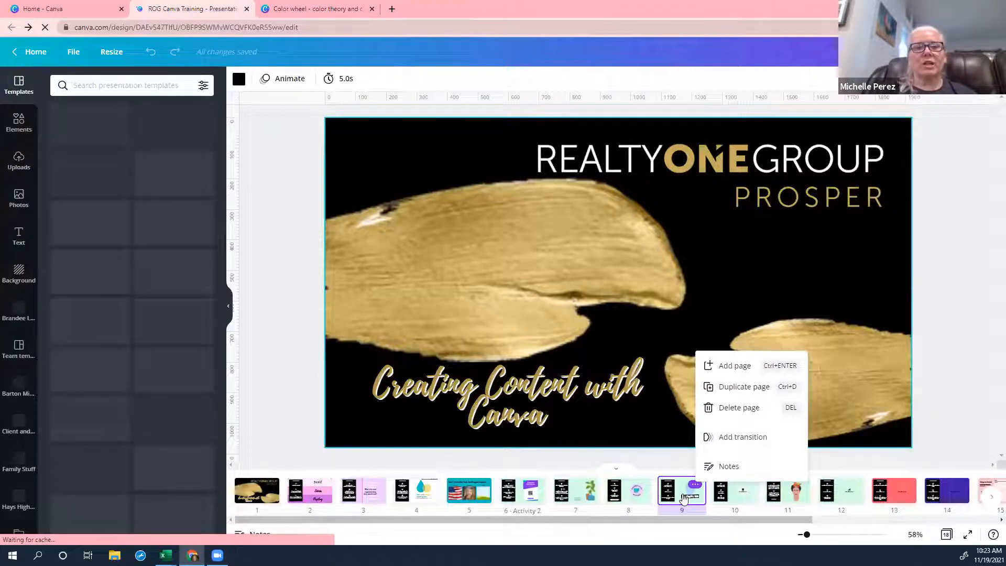
left_click(684, 498)
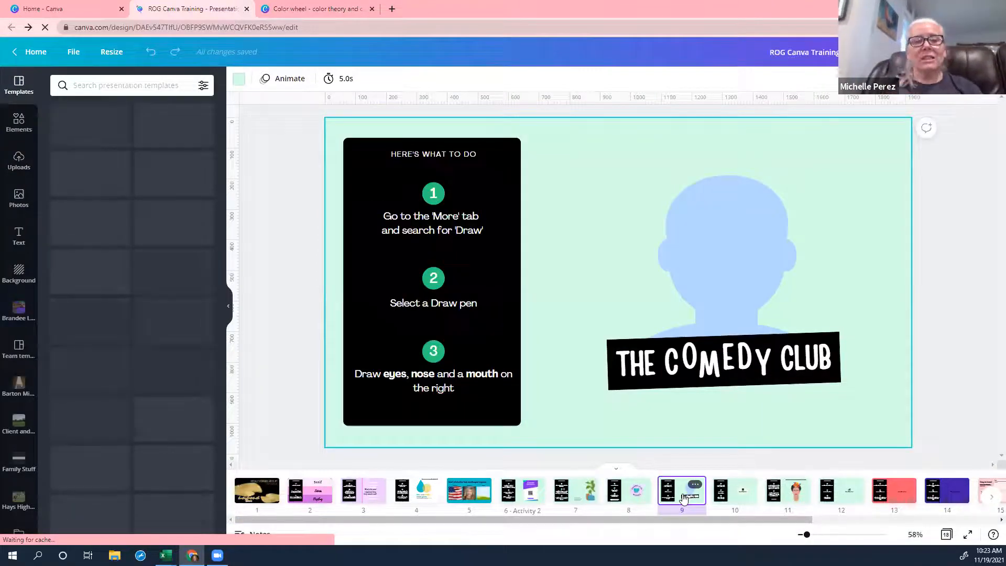
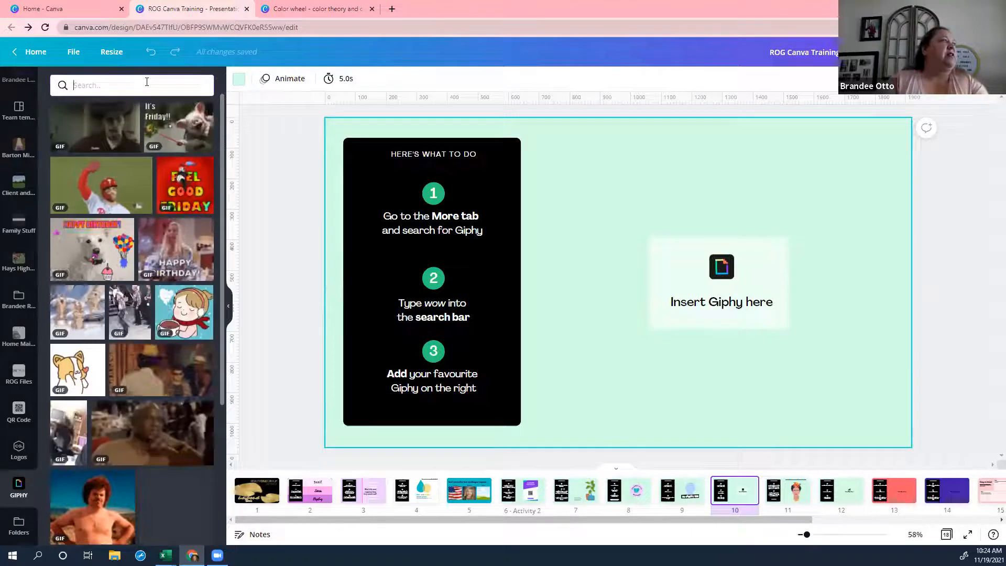
- Search GIPHY for "wow" and place the WOW! starburst GIF over page 10's "Insert Giphy here" placeholder
type("wow")
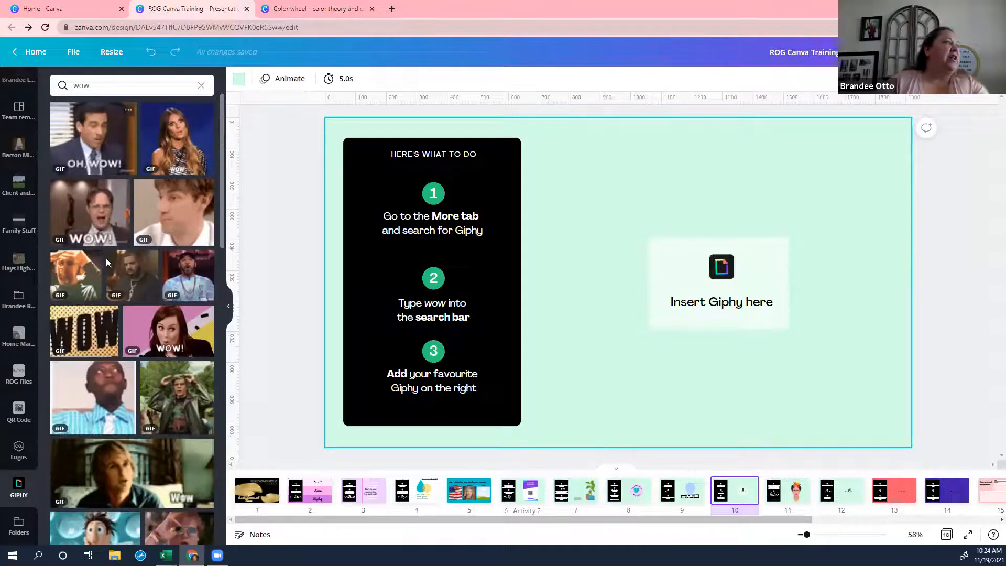
left_click(91, 333)
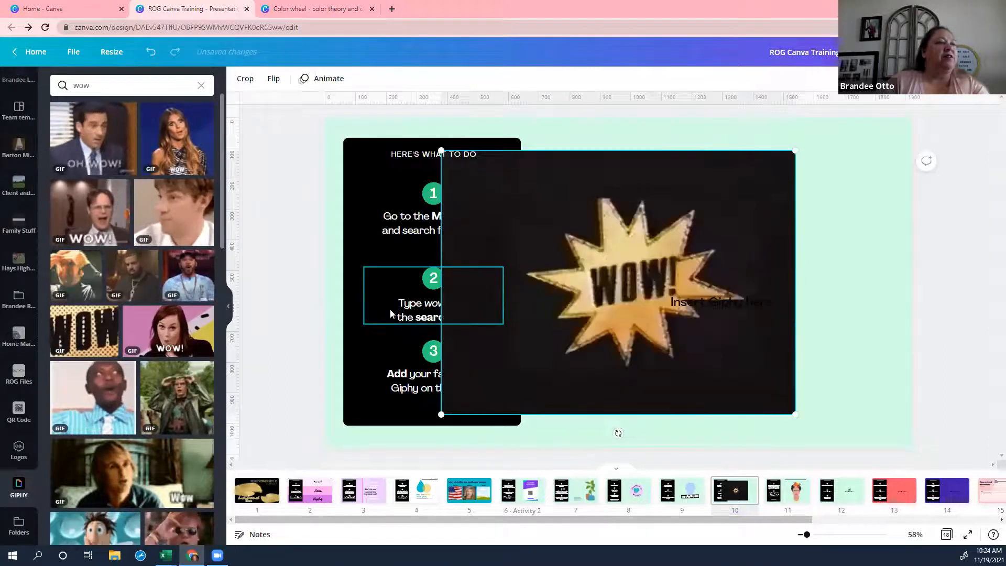
left_click(374, 308)
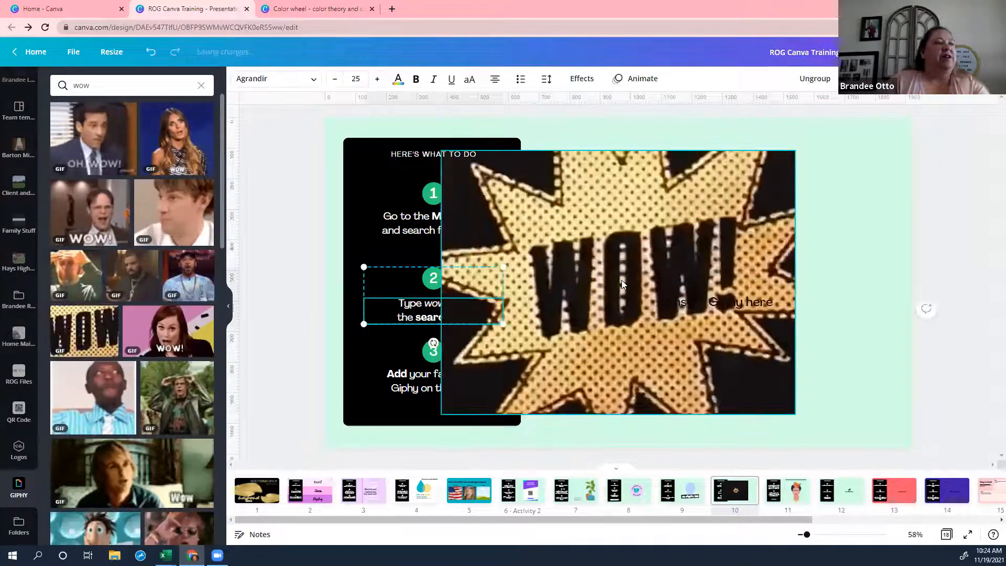
left_click_drag(622, 284, 735, 271)
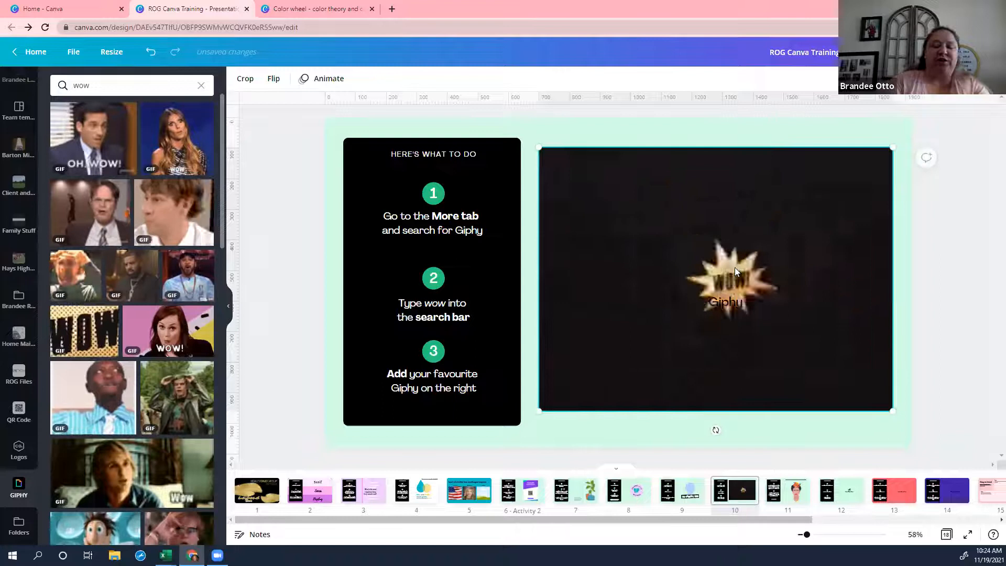
- Delete the WOW! starburst GIF from page 10 and go to page 11's self-portrait exercise
key("Delete")
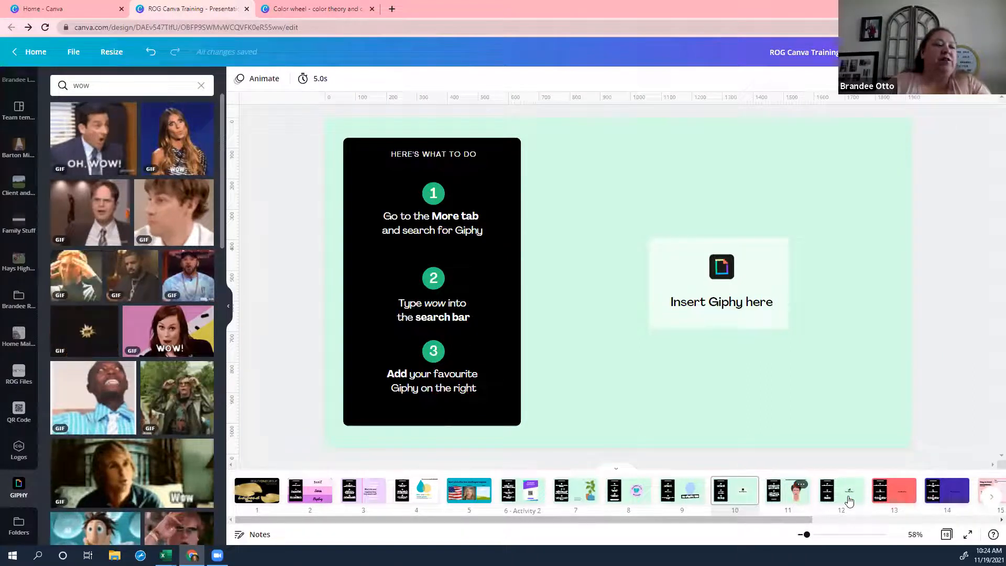
left_click(782, 501)
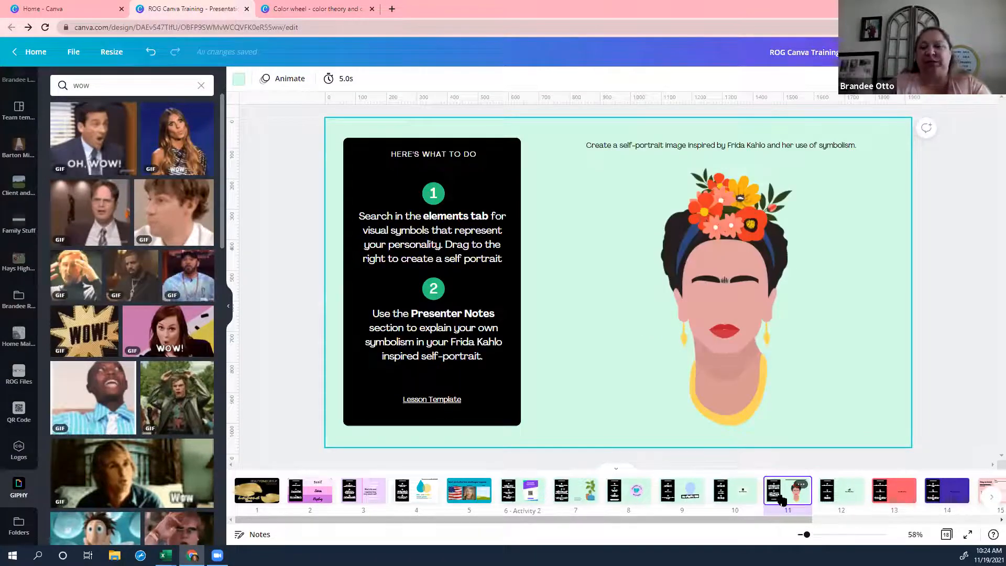
- On page 12, search the elements for "chart" and insert the multi-series column chart
left_click(843, 496)
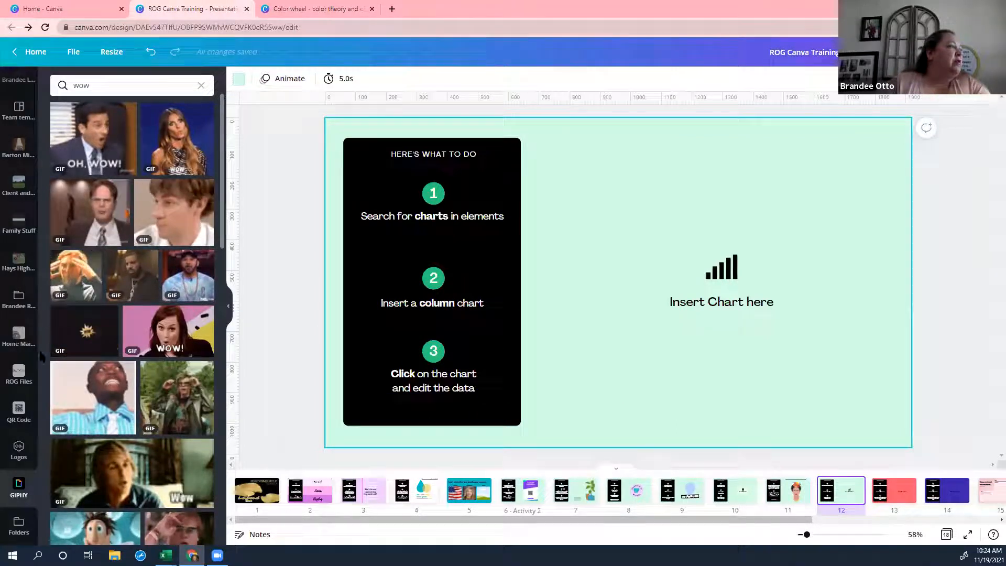
scroll(37, 221, "up", 5)
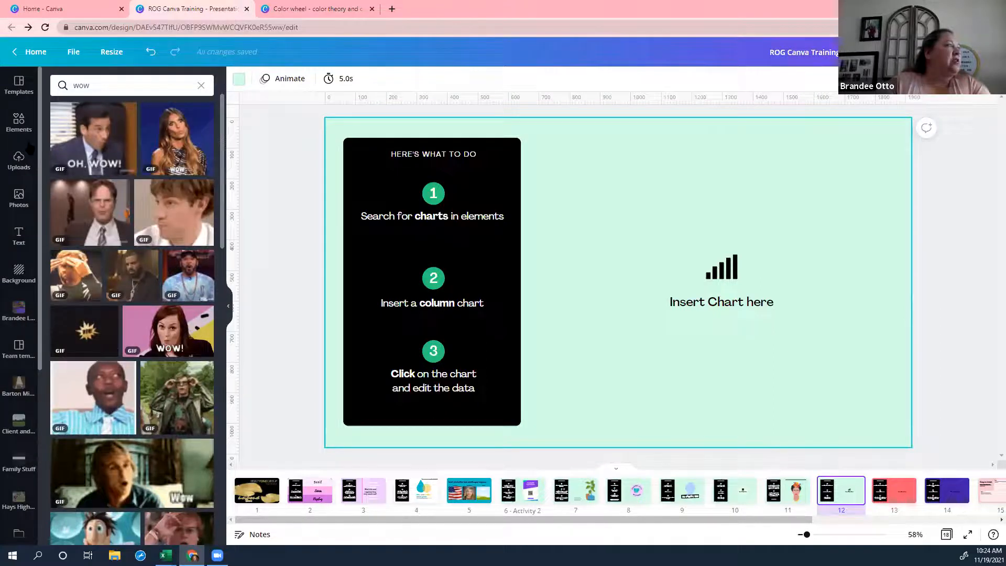
left_click(22, 129)
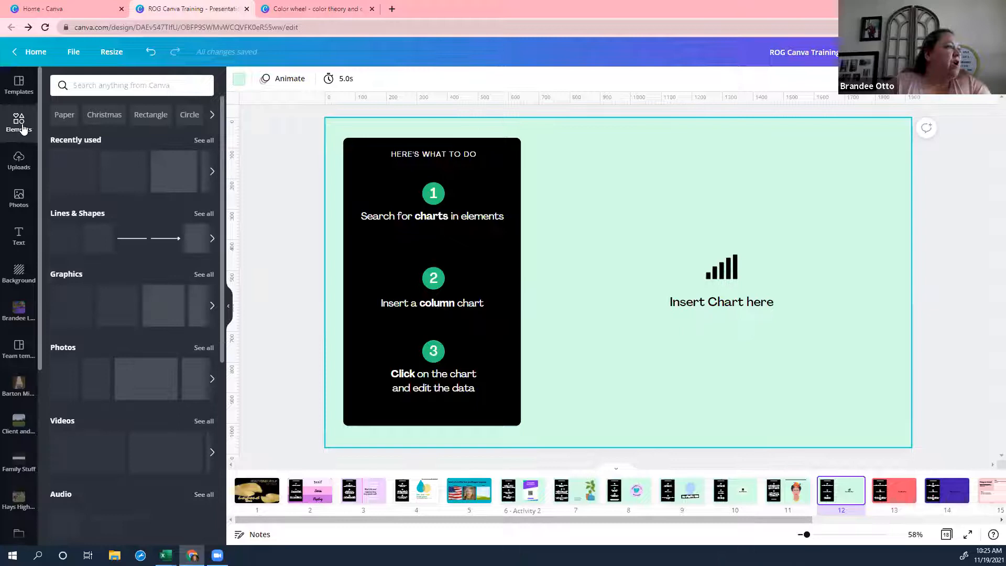
left_click(126, 85)
type("ch")
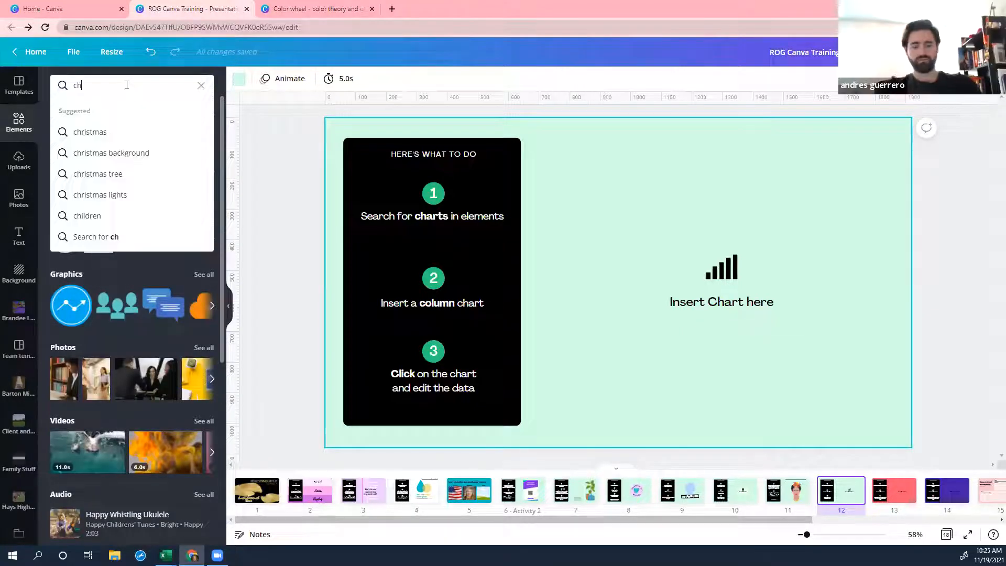
type("art")
key("Return")
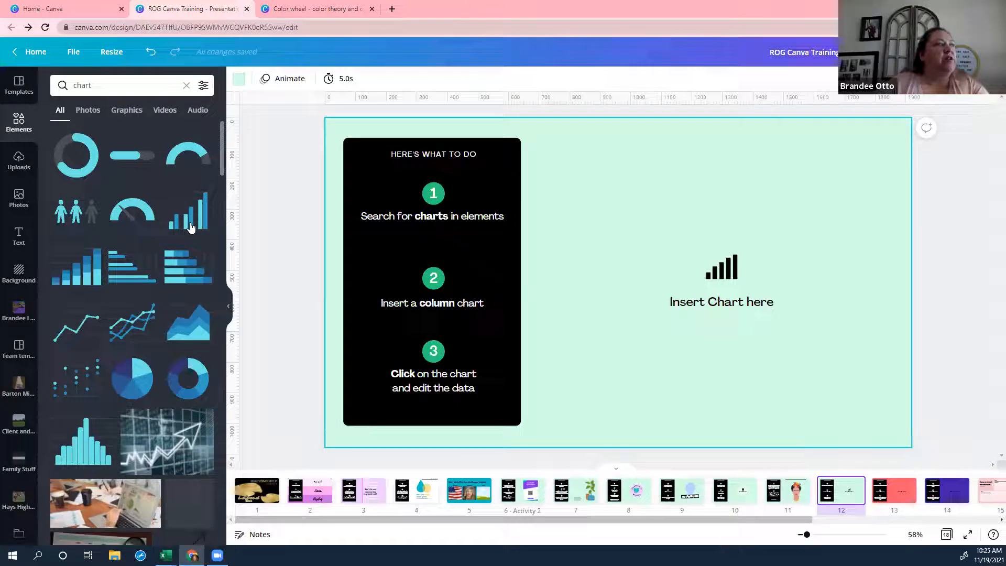
left_click(191, 226)
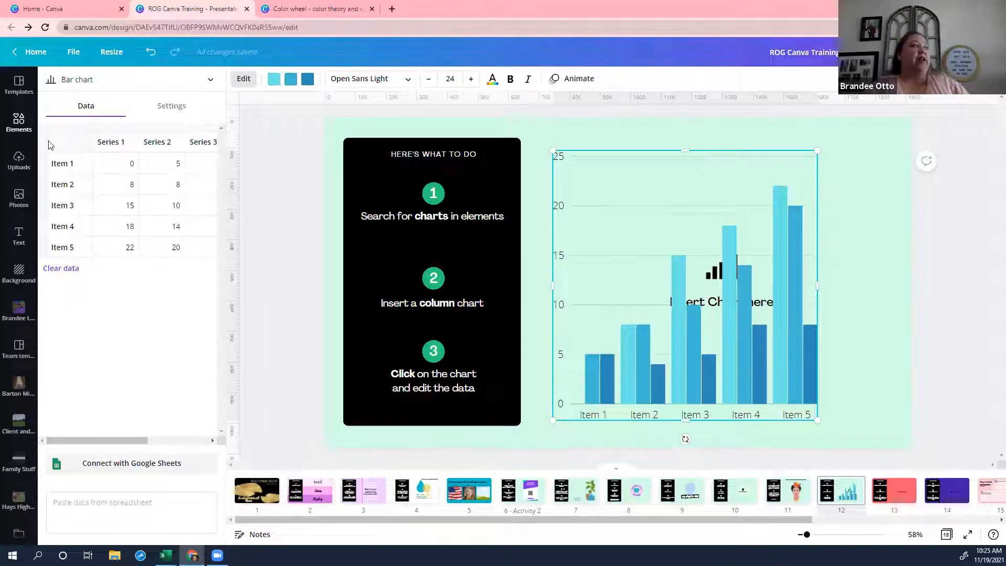
- Rename the chart's first data column from Series 1 to 2019
left_click(113, 147)
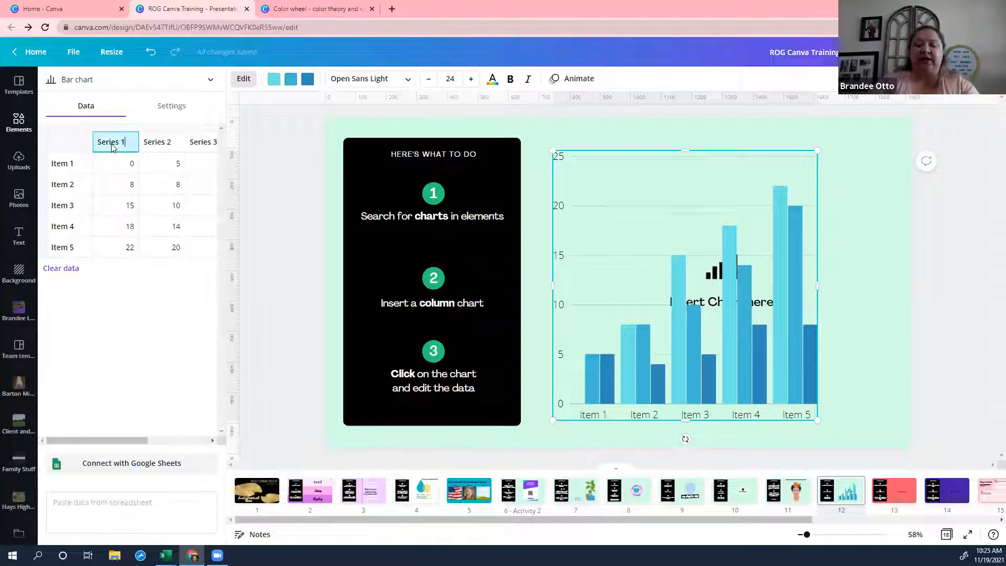
key("BackSpace")
key("BackSpace")
key("BackSpace")
key("BackSpace")
key("BackSpace")
key("BackSpace")
key("BackSpace")
key("BackSpace")
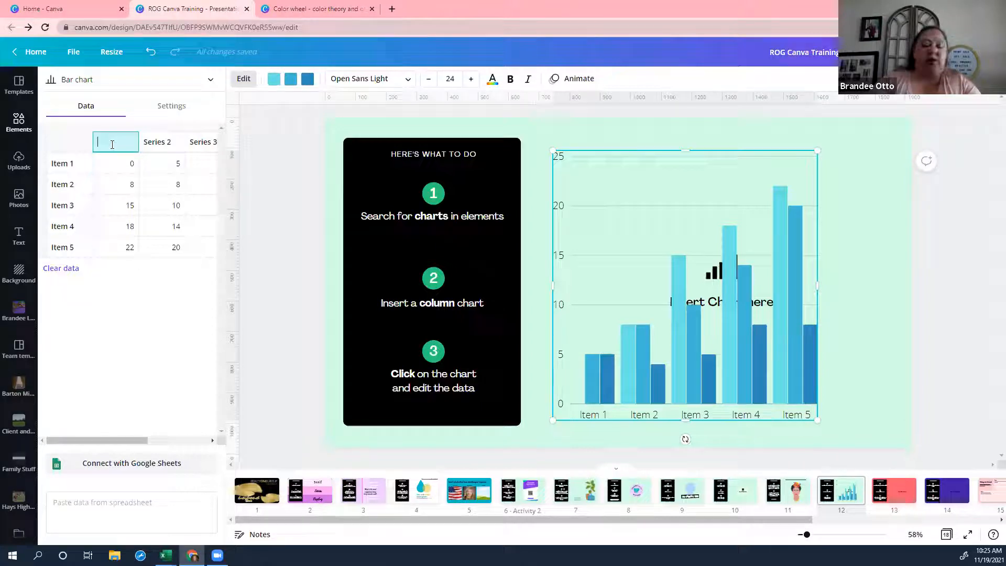
type("2019")
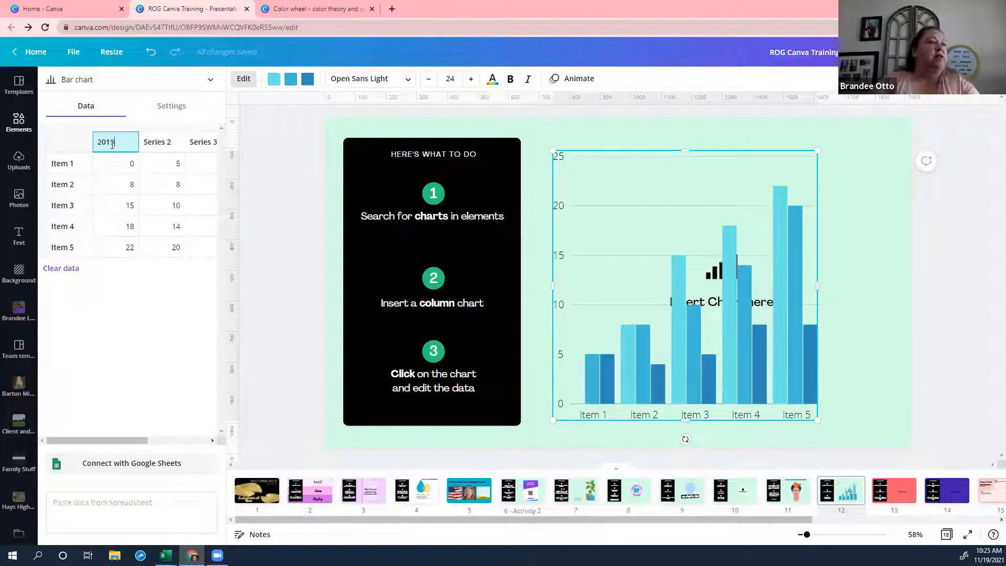
- Change the chart's first row label, Item 1, to 2019
left_click(160, 148)
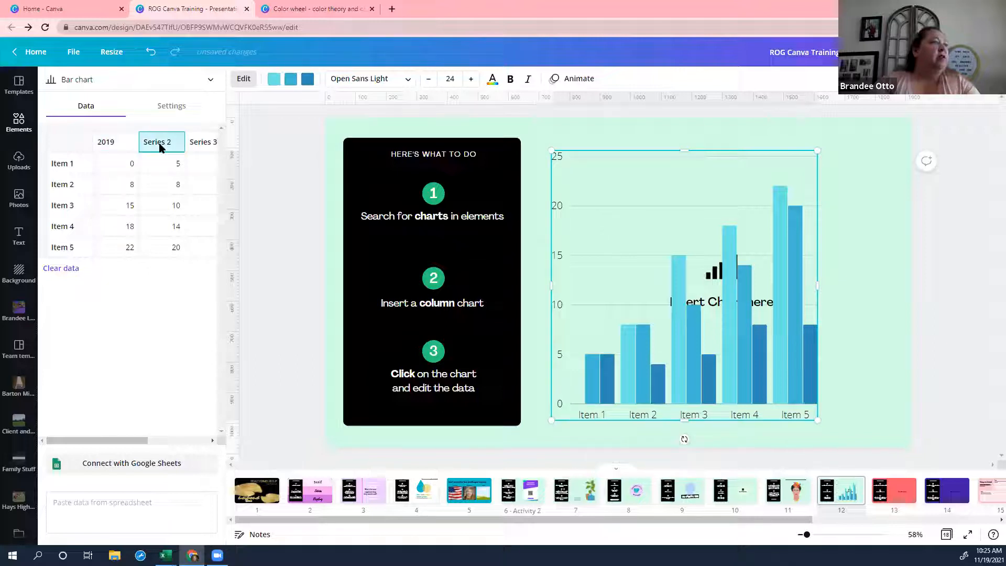
left_click(63, 166)
key("BackSpace")
key("BackSpace")
key("BackSpace")
key("BackSpace")
key("BackSpace")
key("BackSpace")
type("2019")
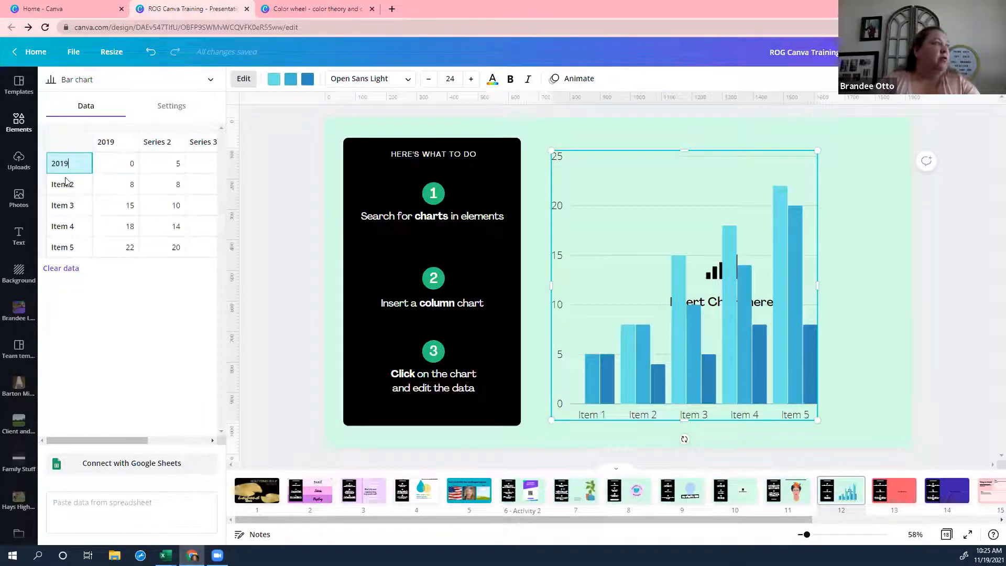
left_click(66, 185)
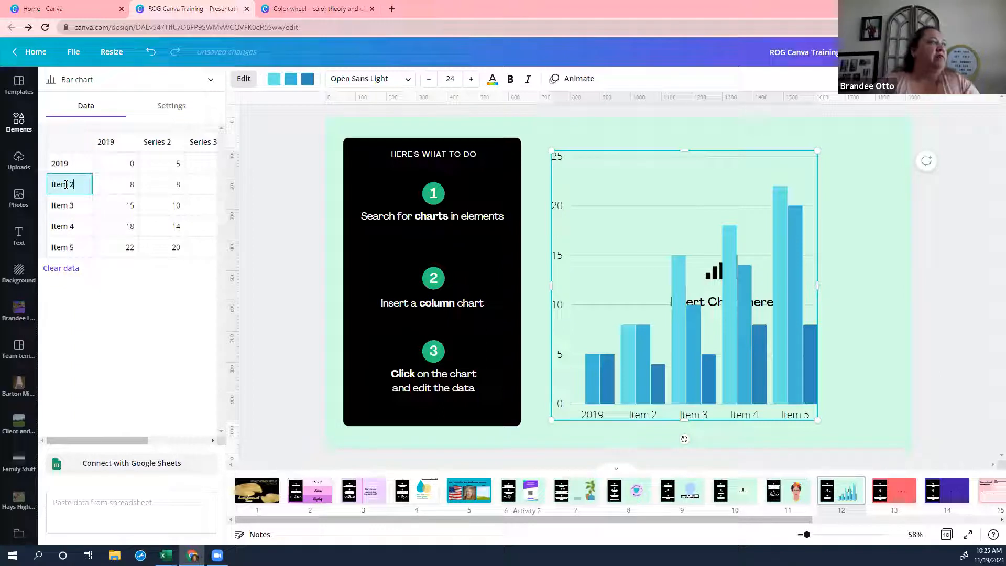
left_click(67, 184)
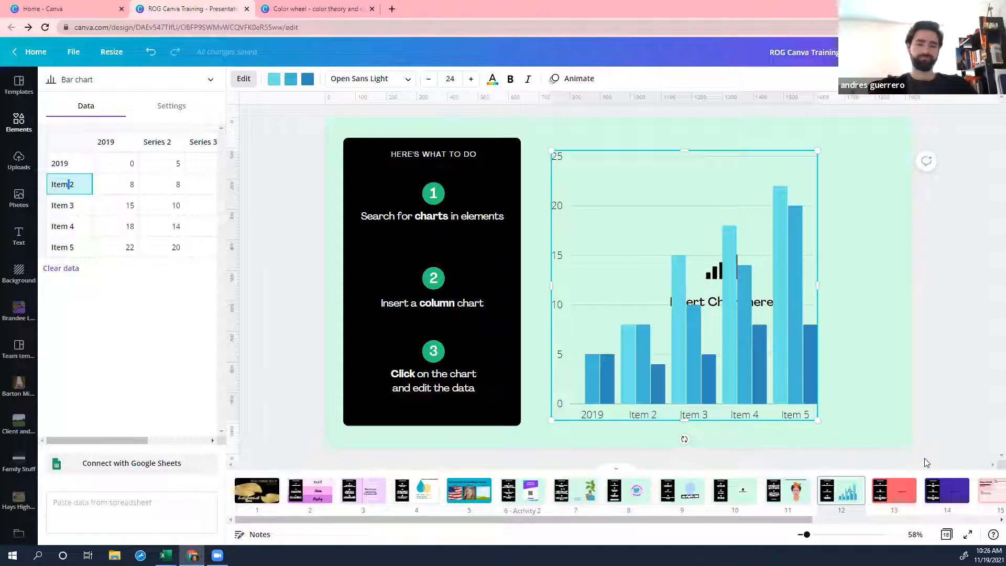
- Go to page 13 and search the photos for "house"
right_click(898, 503)
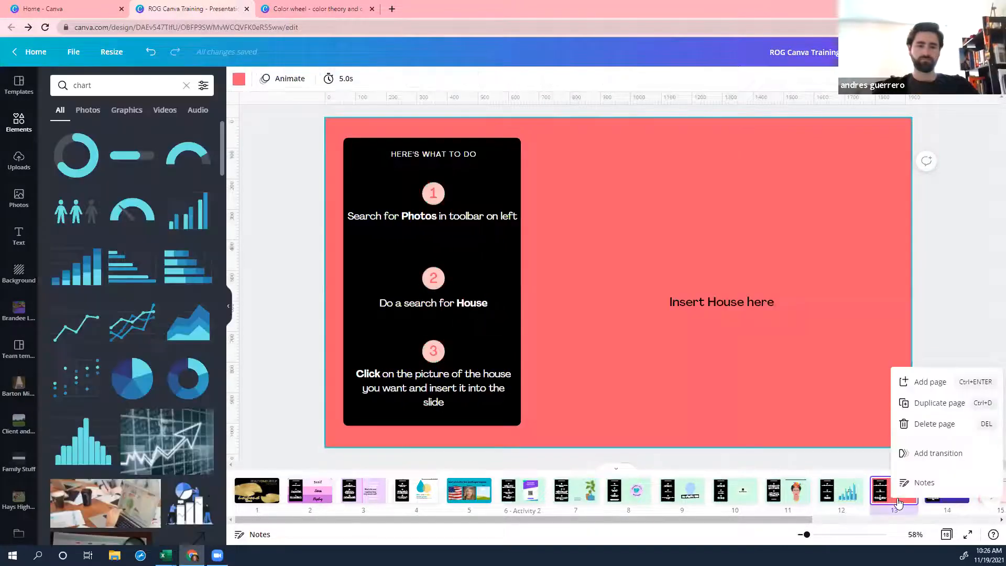
left_click(776, 398)
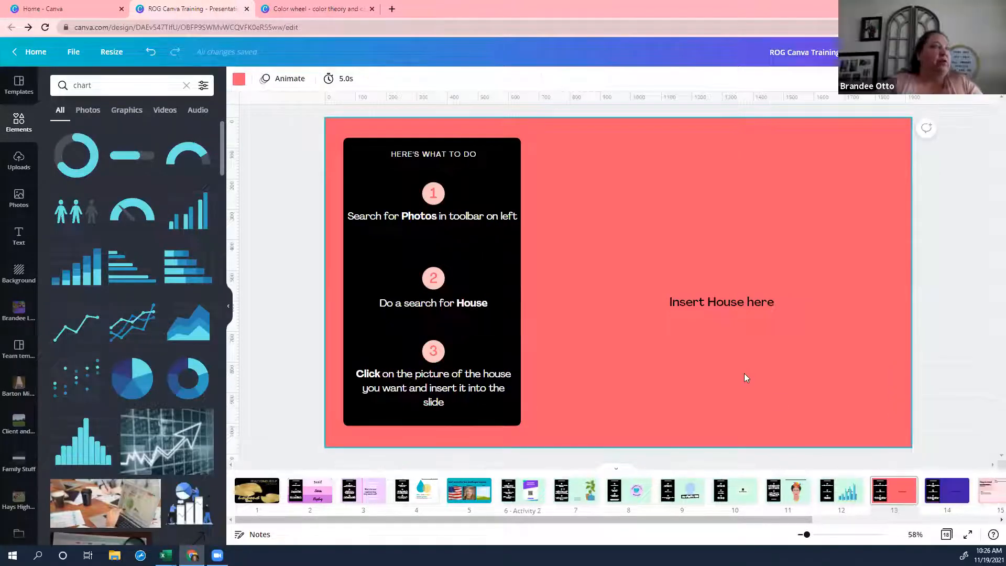
left_click(19, 199)
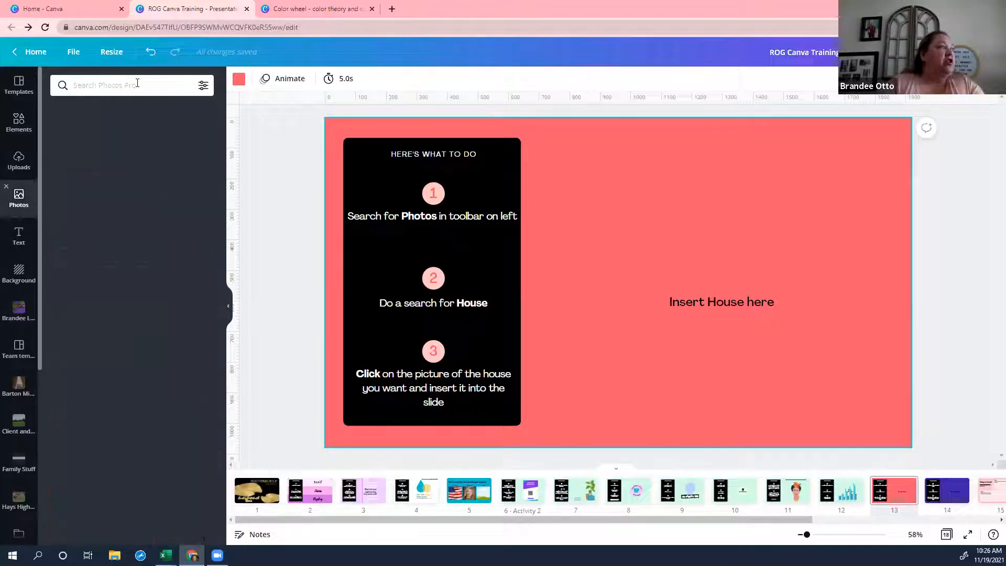
left_click(134, 86)
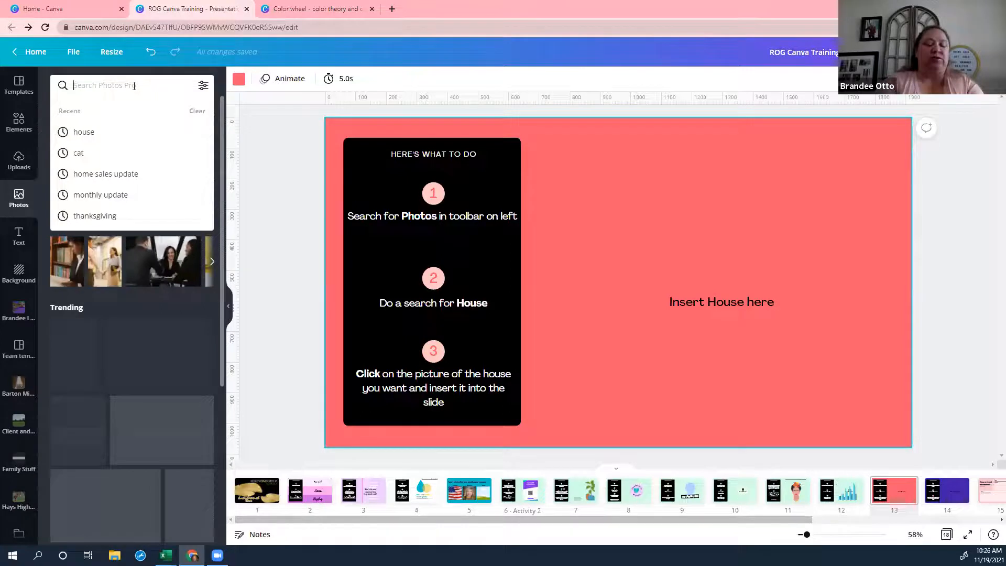
type("house")
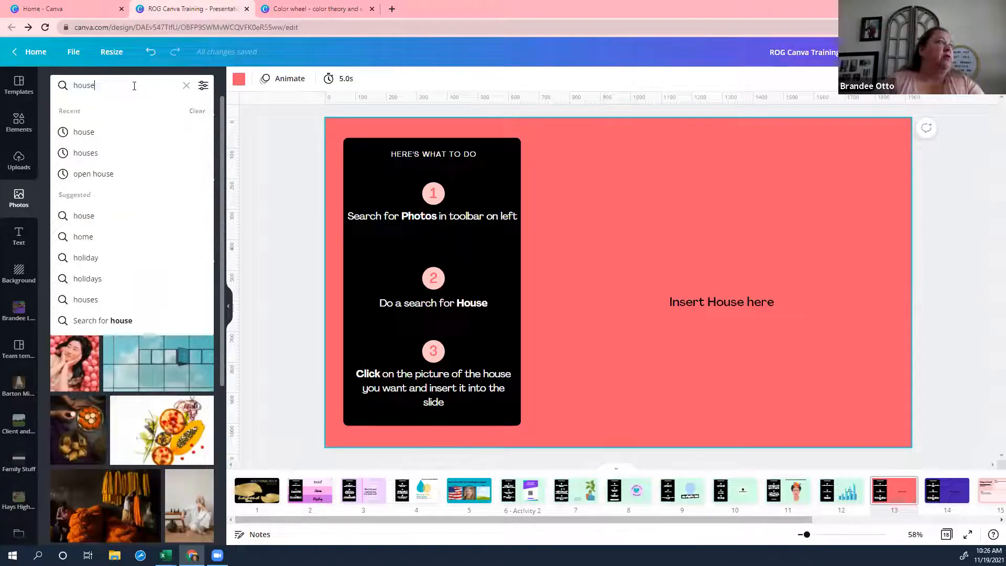
key("Return")
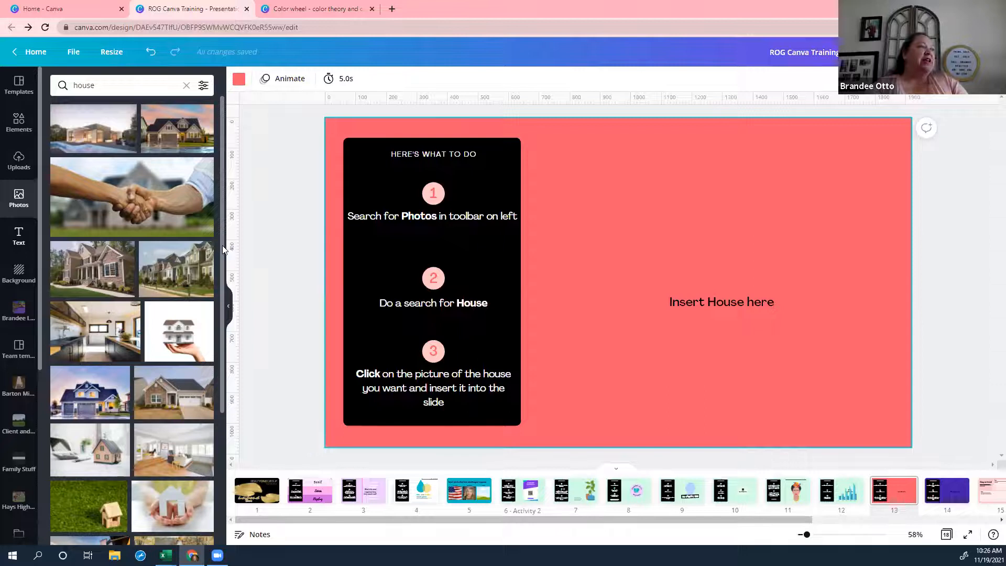
- Browse the house photos and insert the wooden toy house on green grass into page 13
scroll(222, 262, "down", 1)
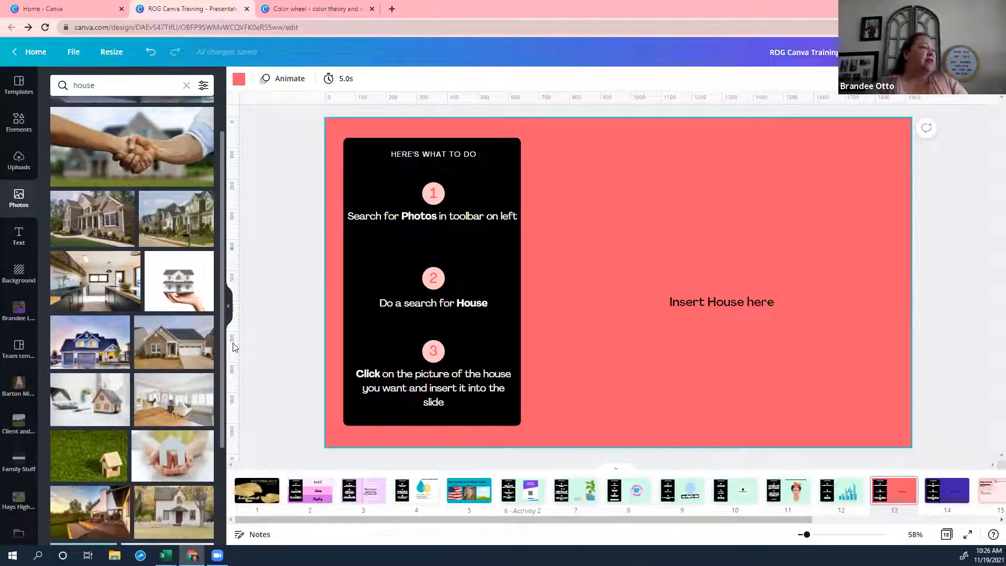
scroll(226, 362, "down", 2)
scroll(227, 393, "down", 2)
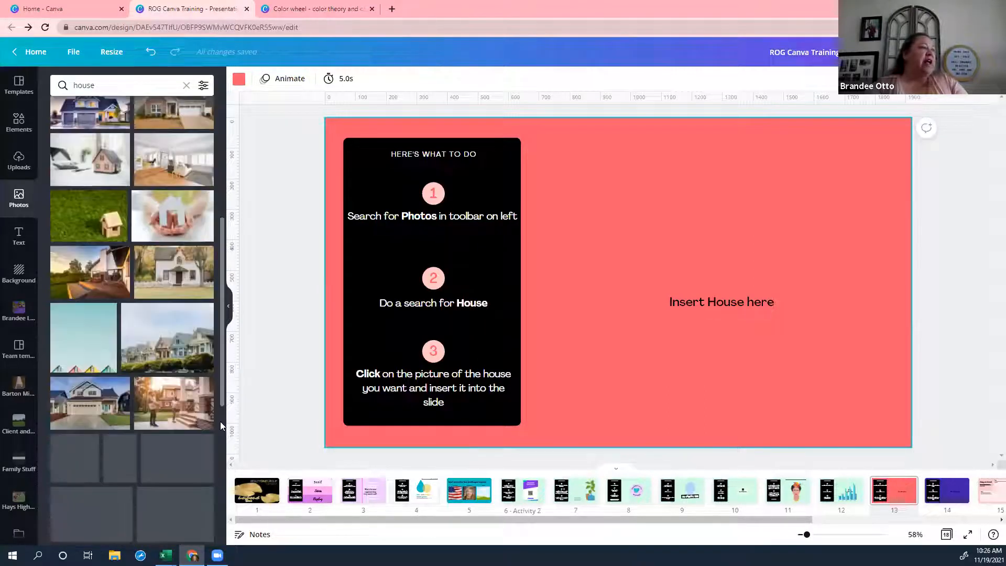
scroll(217, 446, "down", 3)
scroll(211, 524, "down", 1)
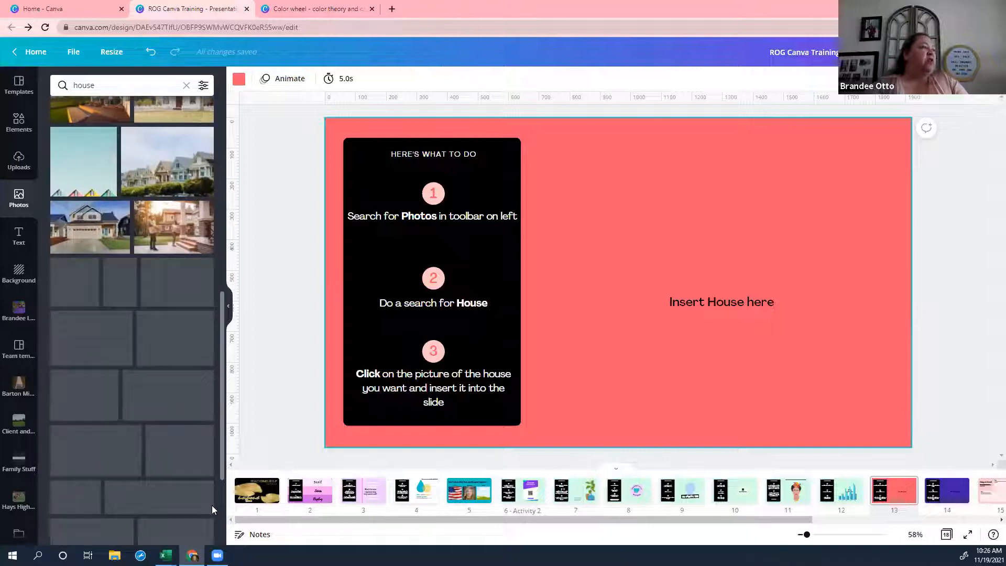
scroll(208, 366, "up", 5)
scroll(210, 386, "up", 3)
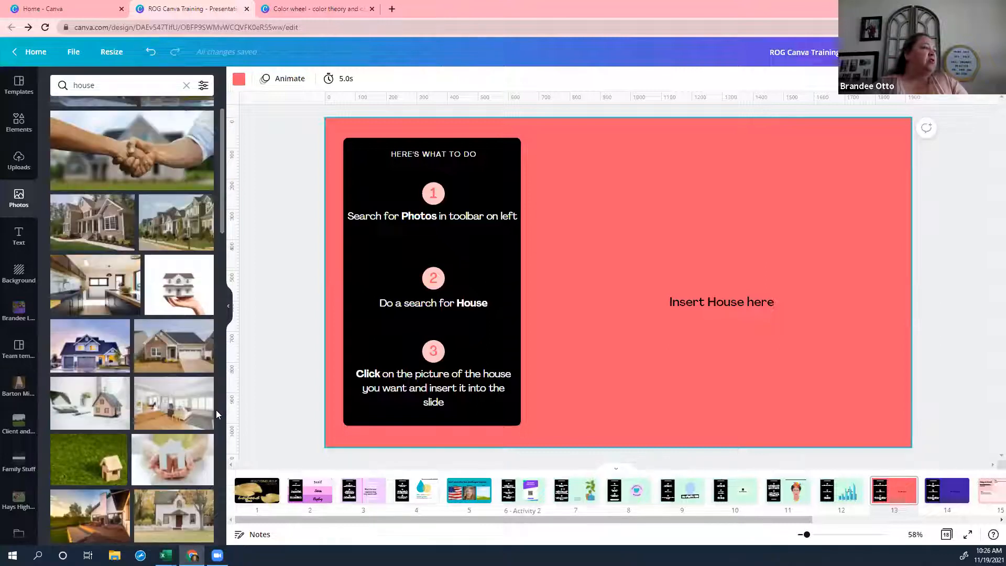
scroll(116, 385, "down", 2)
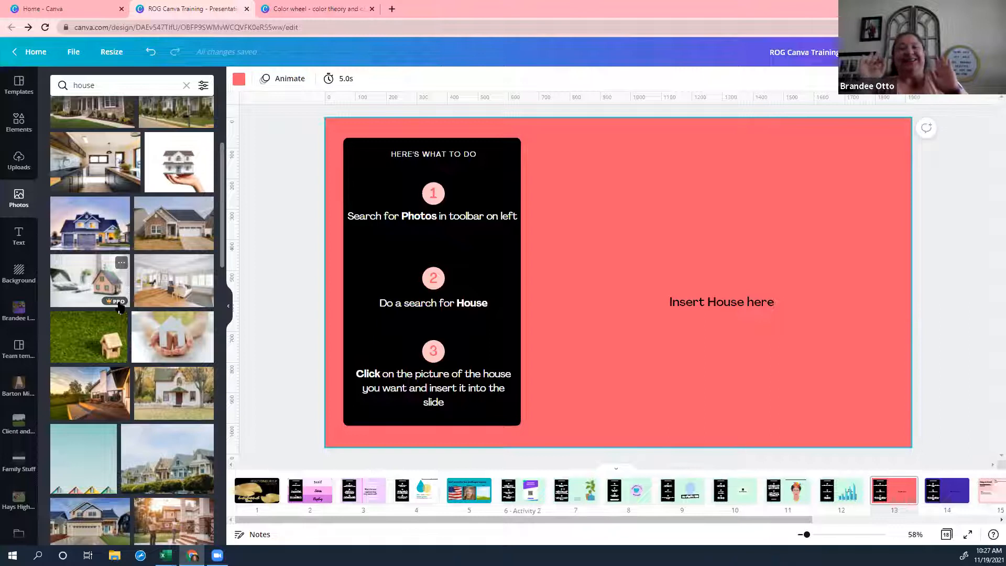
left_click(97, 337)
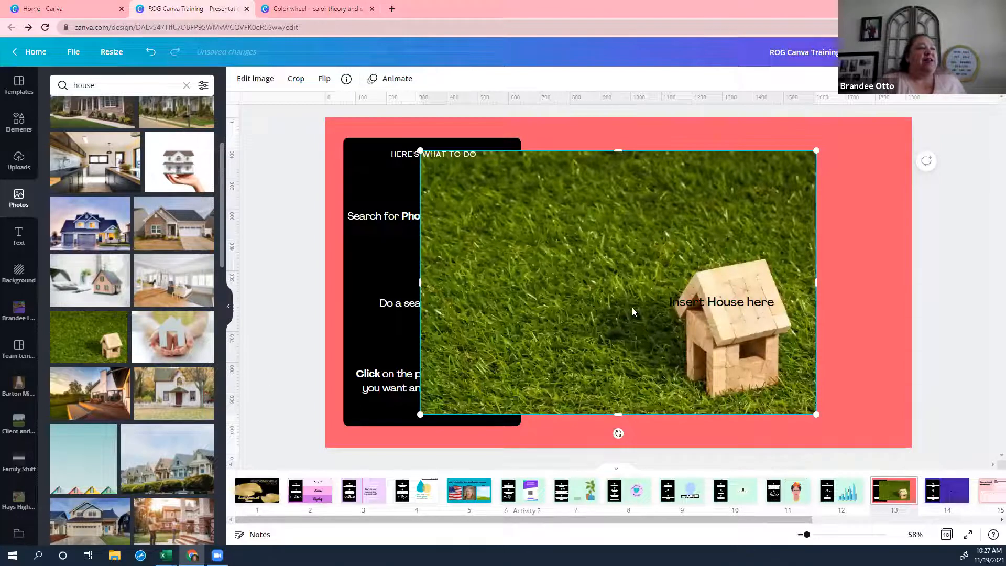
- Enlarge the toy house photo until it spans the full height of page 13
left_click_drag(676, 320, 626, 305)
left_click_drag(848, 435, 870, 447)
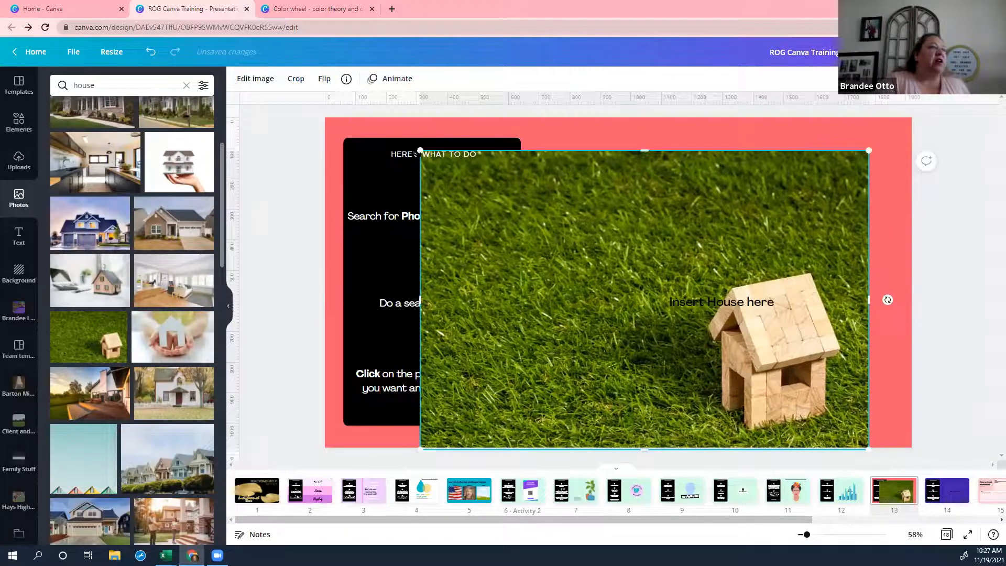
left_click_drag(420, 150, 368, 115)
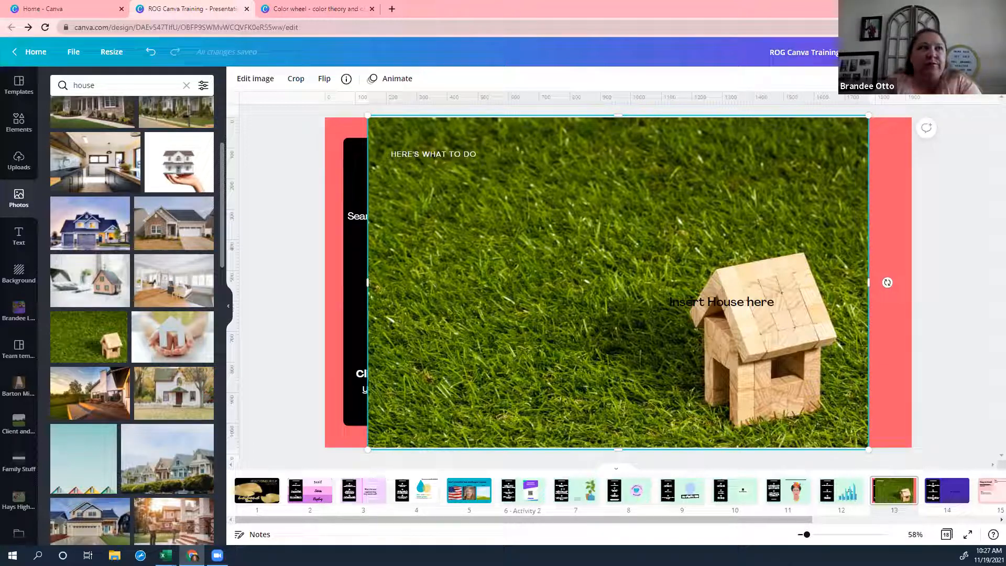
- Send the toy house photo backward step by step until it lies behind the black instruction box and all its text
left_click(860, 79)
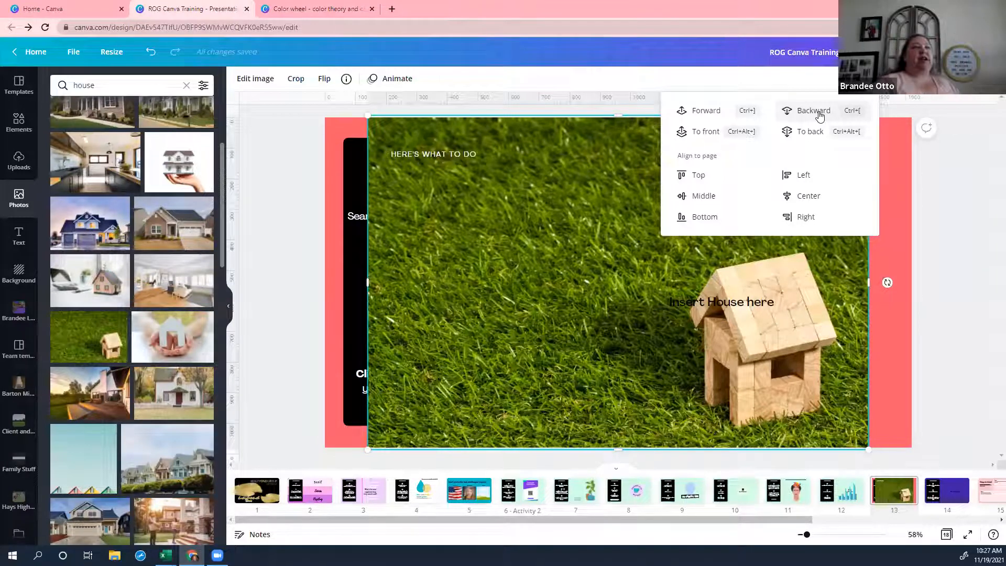
left_click(821, 115)
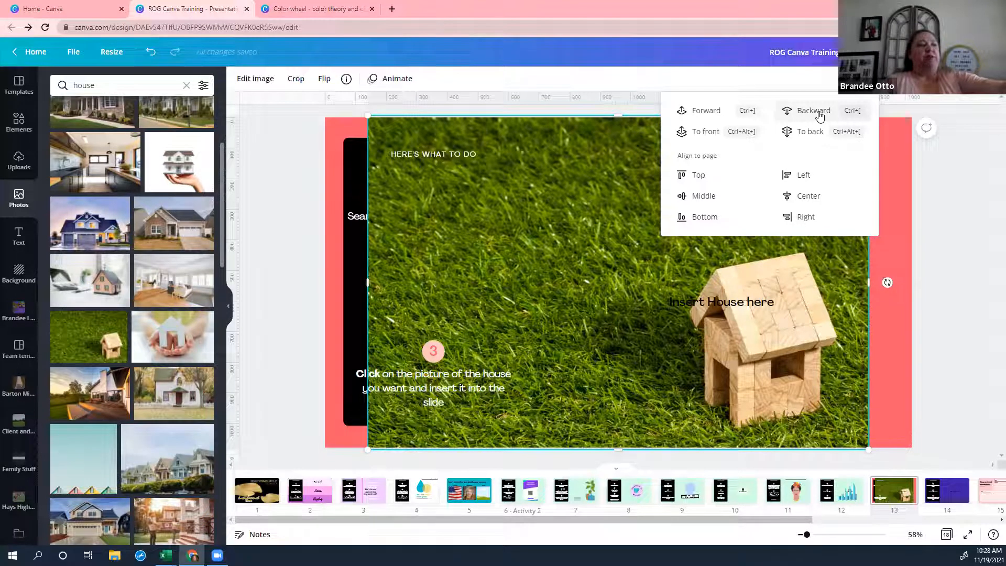
left_click(820, 115)
left_click(821, 115)
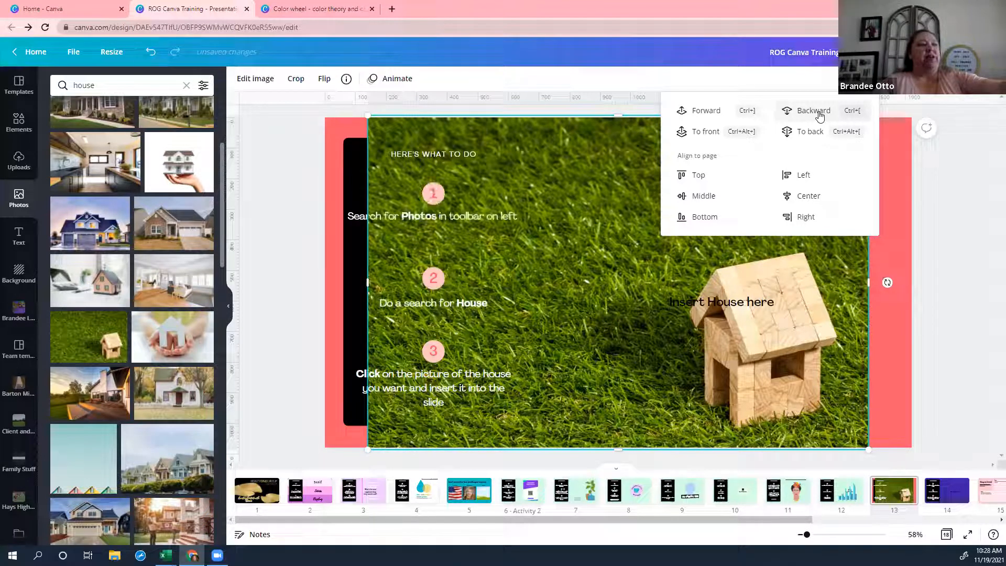
left_click(820, 115)
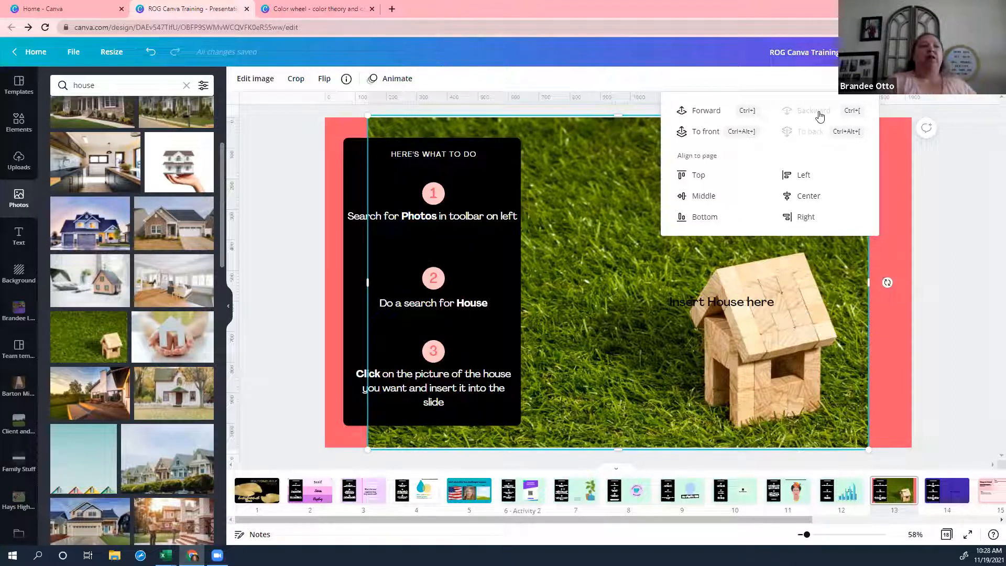
left_click(951, 217)
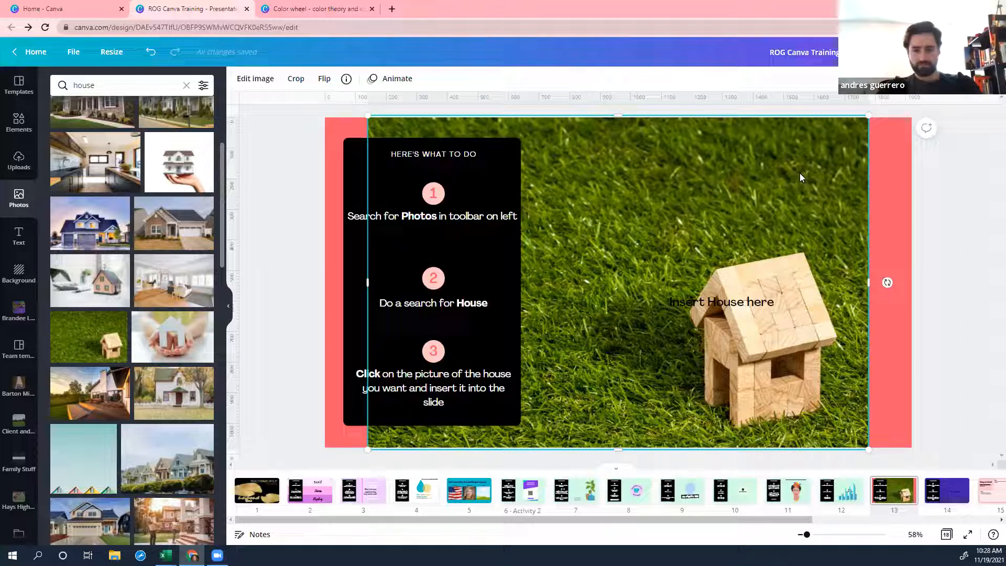
- Set the toy house photo's transparency to 43 and deselect it
left_click(914, 96)
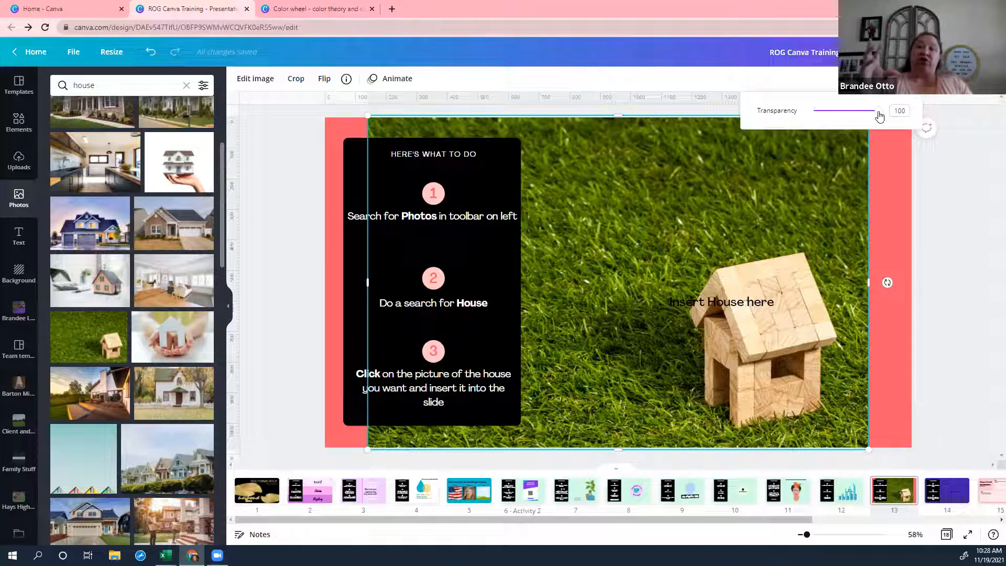
left_click(839, 117)
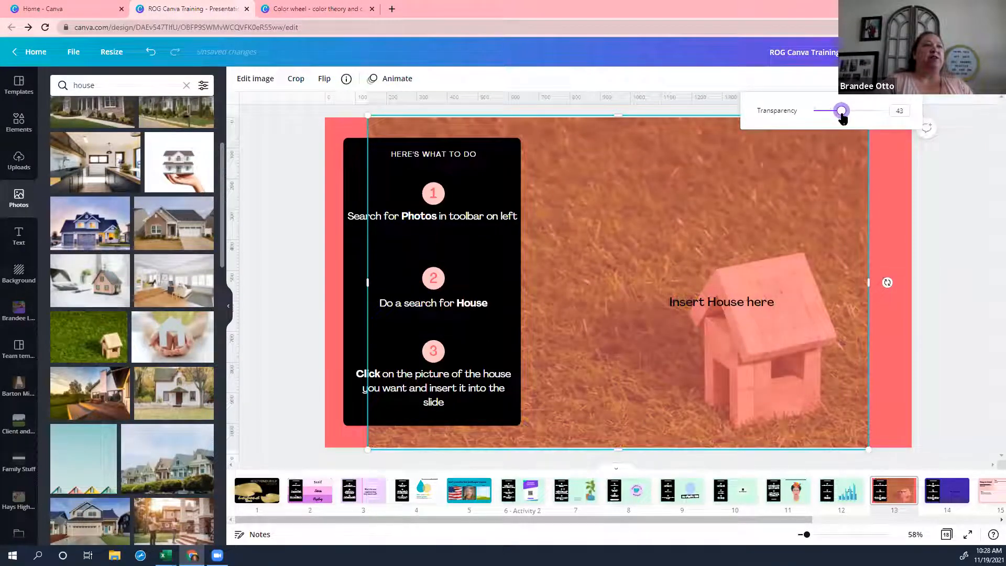
left_click(888, 193)
left_click(887, 192)
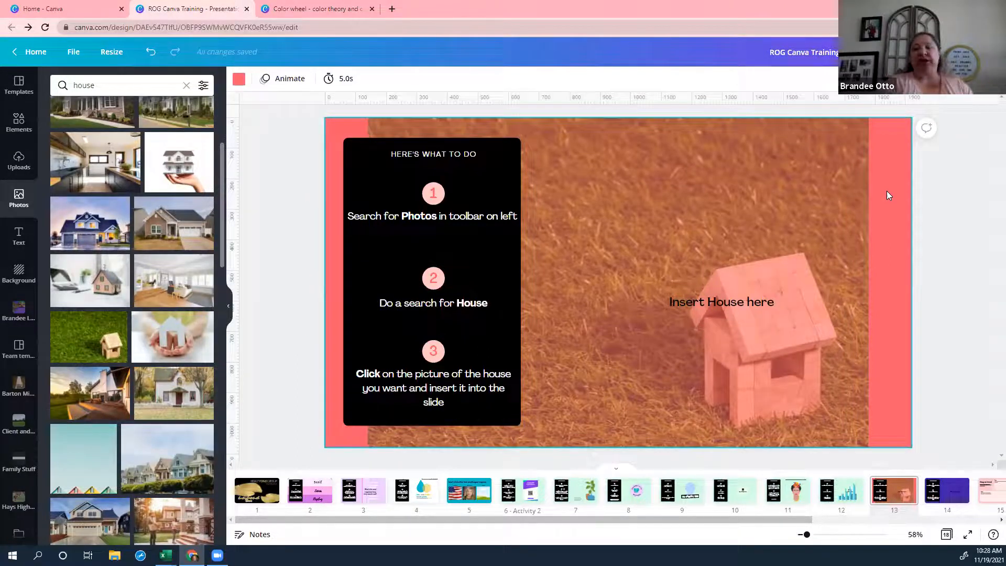
left_click(958, 196)
- Go to page 14, show the backgrounds, and replace the word House with Leaves in instruction 2
left_click(951, 495)
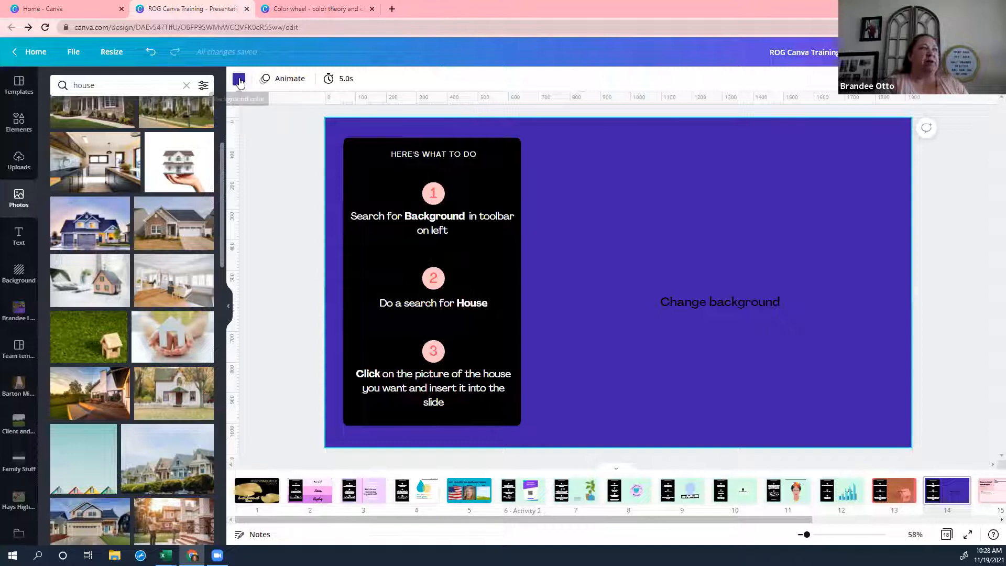
left_click(19, 274)
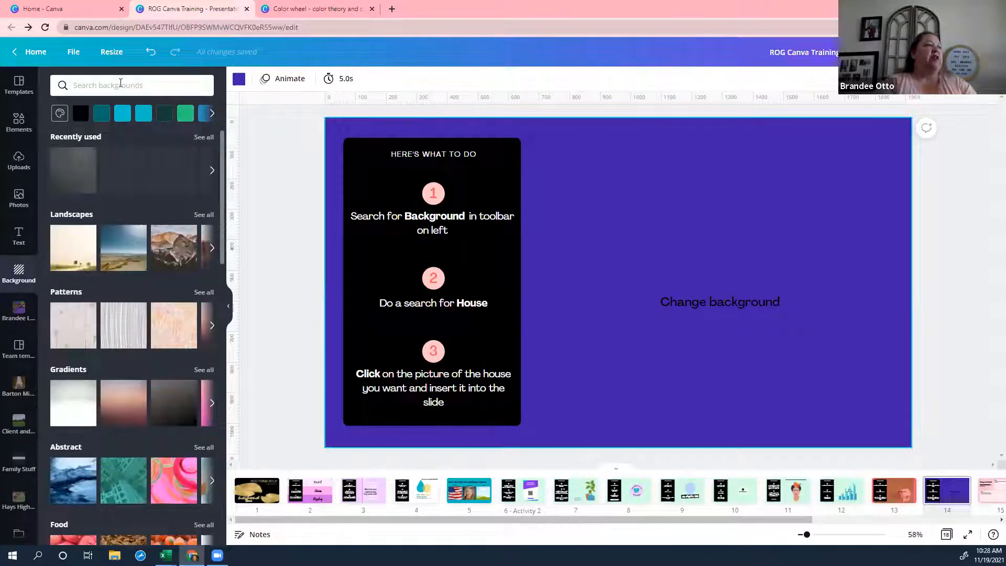
left_click(477, 303)
left_click(494, 302)
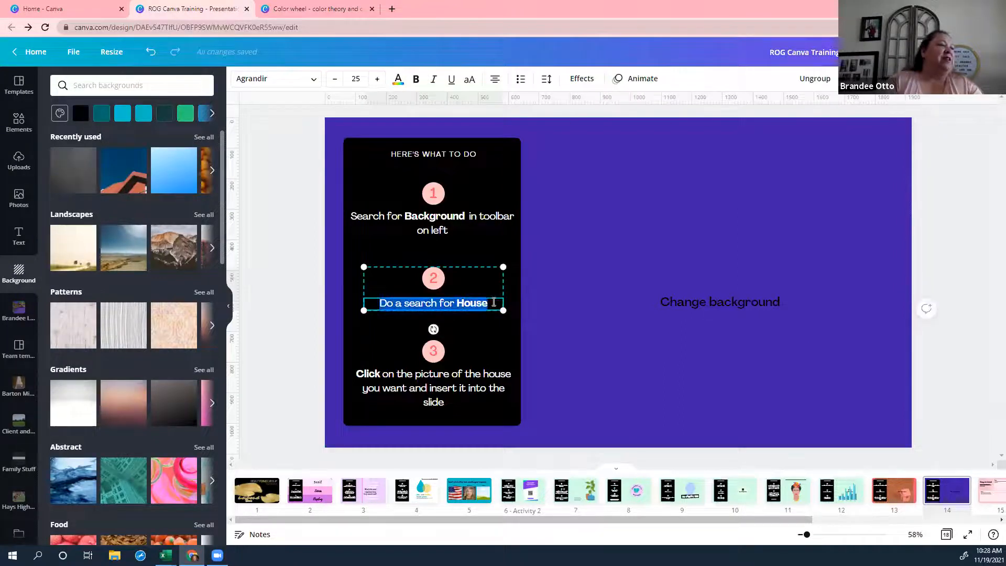
left_click_drag(493, 303, 459, 302)
type("Leaves")
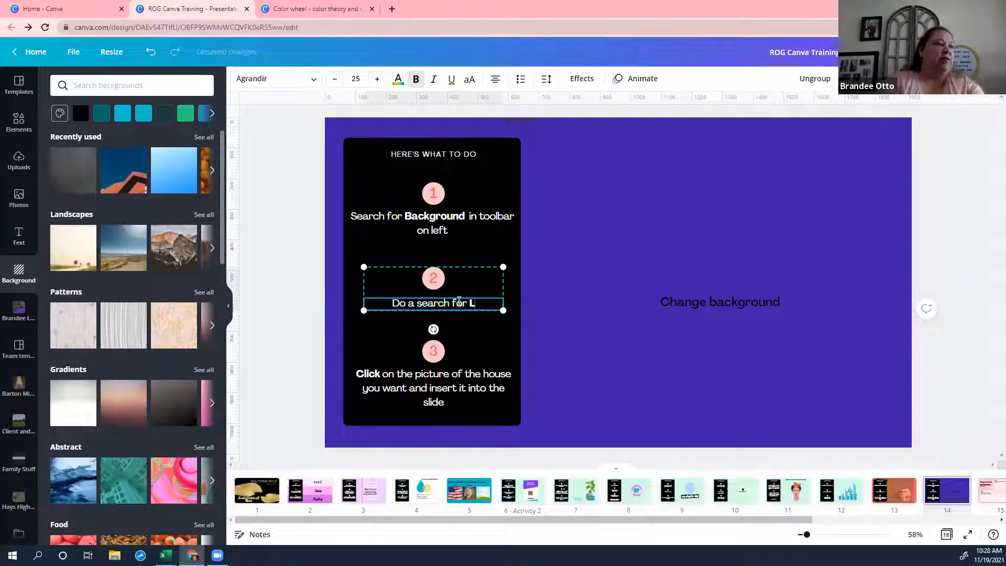
- Replace the word house with leaves in instruction 3 on page 14
left_click(499, 376)
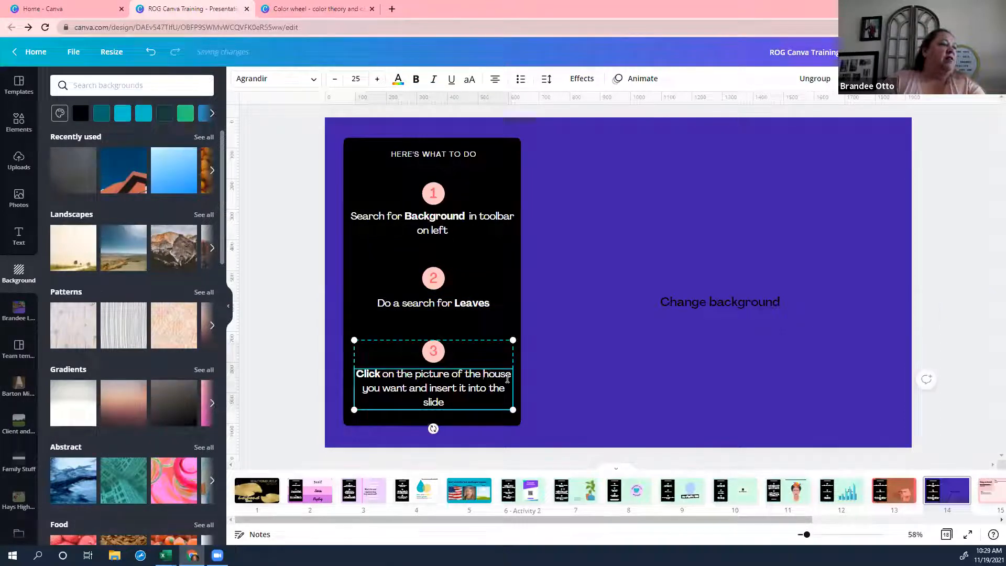
double_click(512, 377)
type("le")
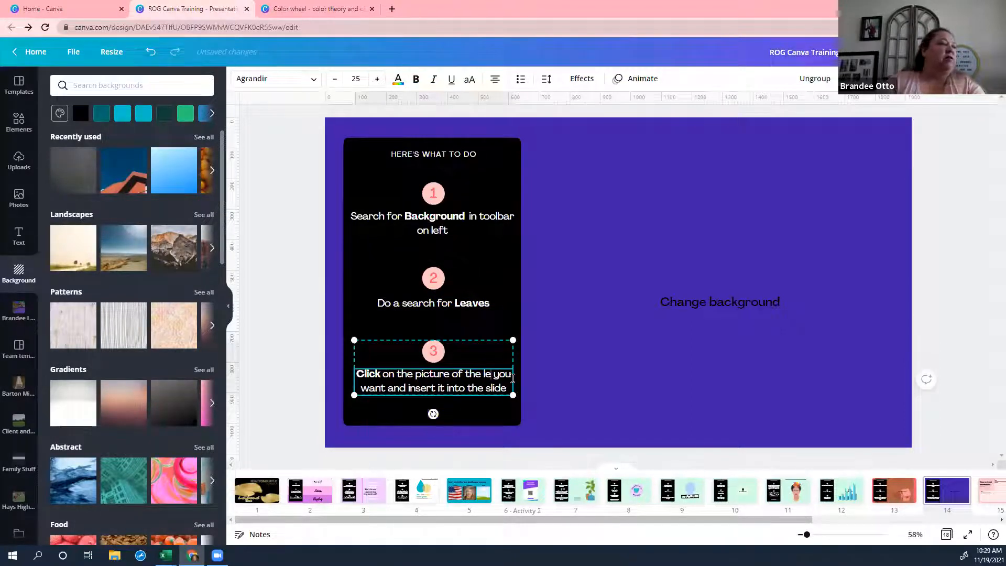
type("aves")
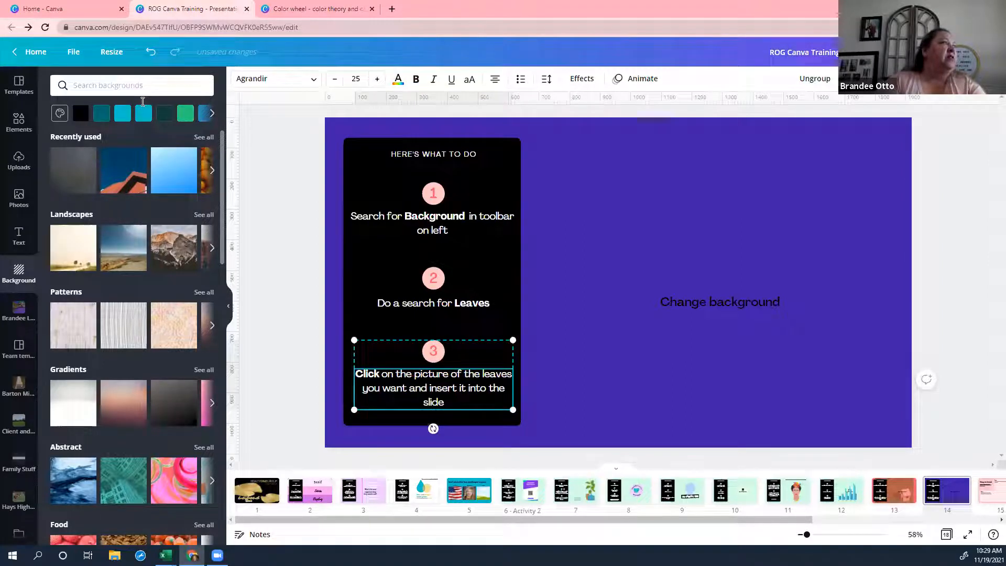
- Search the backgrounds for "leaves" and apply the orange-red leaves photo as page 14's background
left_click(142, 101)
type("leaves")
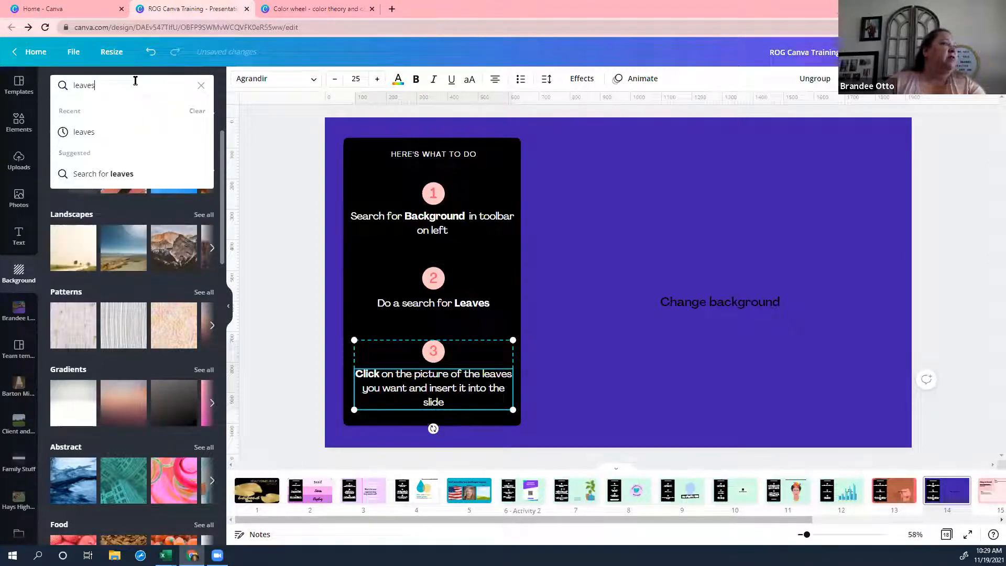
key("Return")
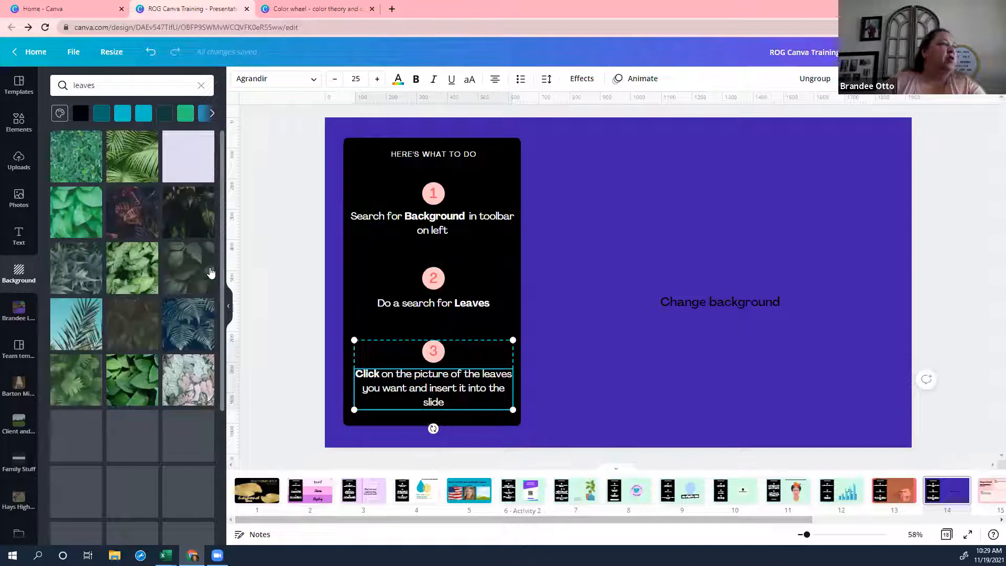
scroll(225, 283, "down", 1)
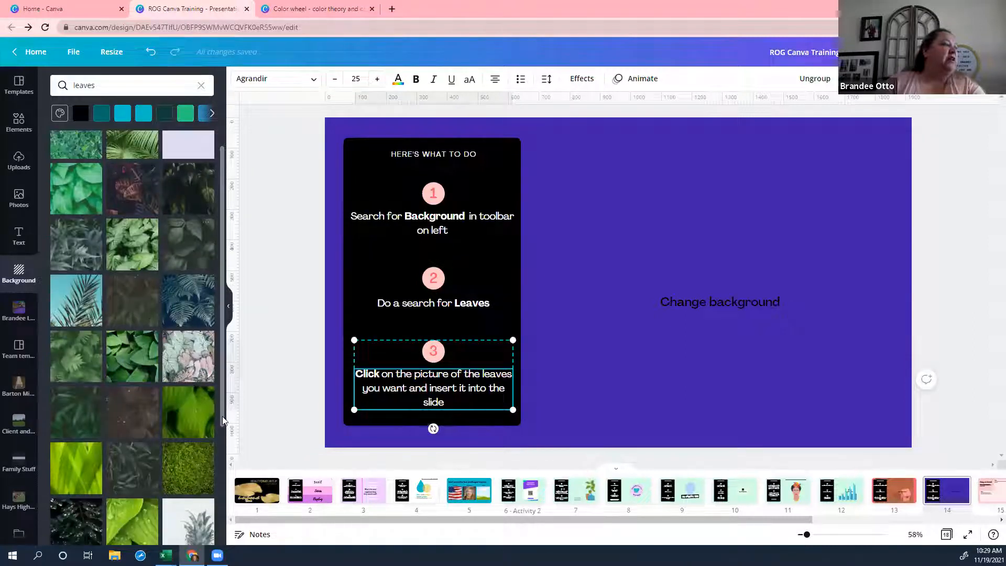
scroll(225, 445, "down", 3)
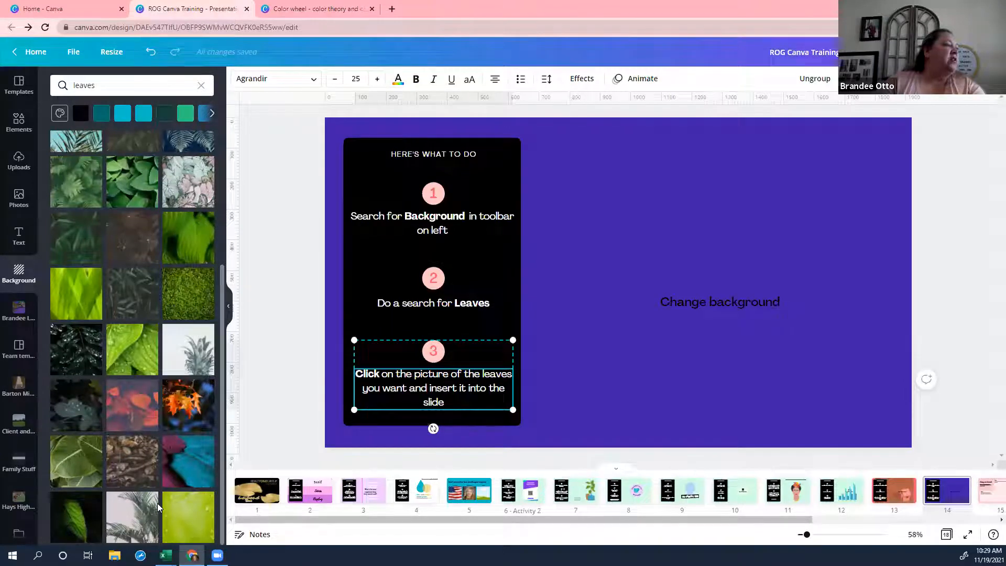
left_click(134, 402)
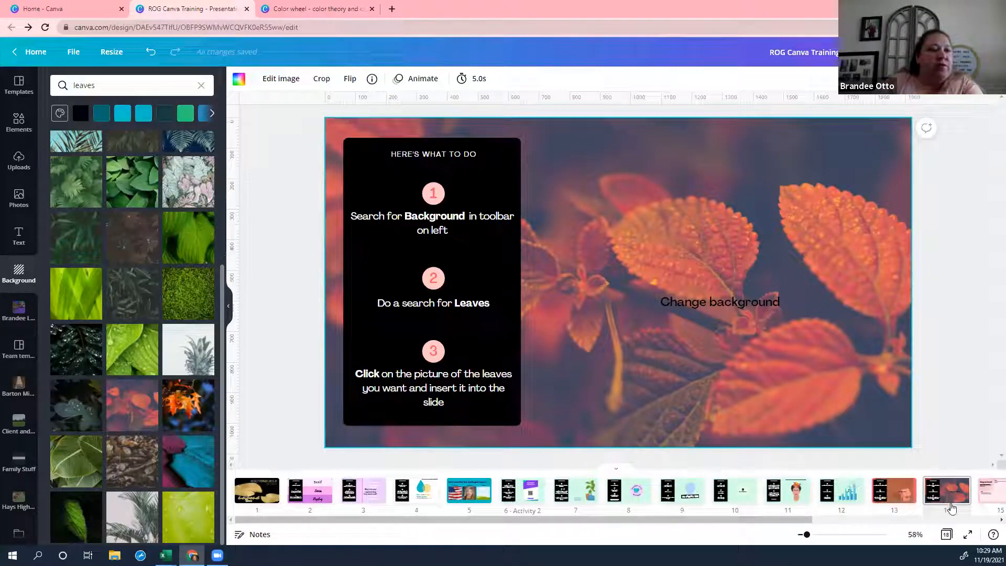
scroll(788, 522, "right", 5)
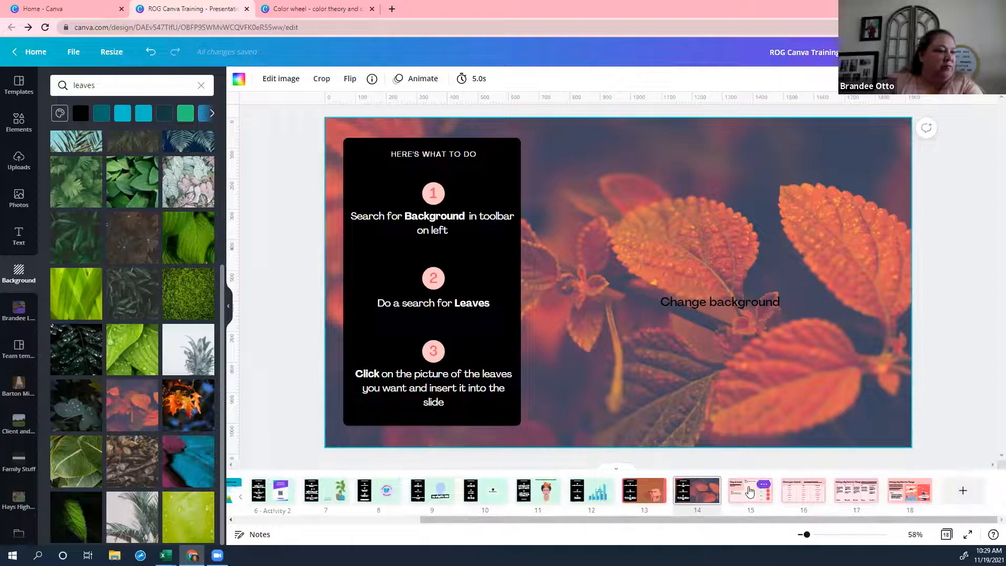
- Go to page 15, open the ROG Files folder, and insert the transparent REALTY ONE GROUP PROSPER logo
left_click(741, 494)
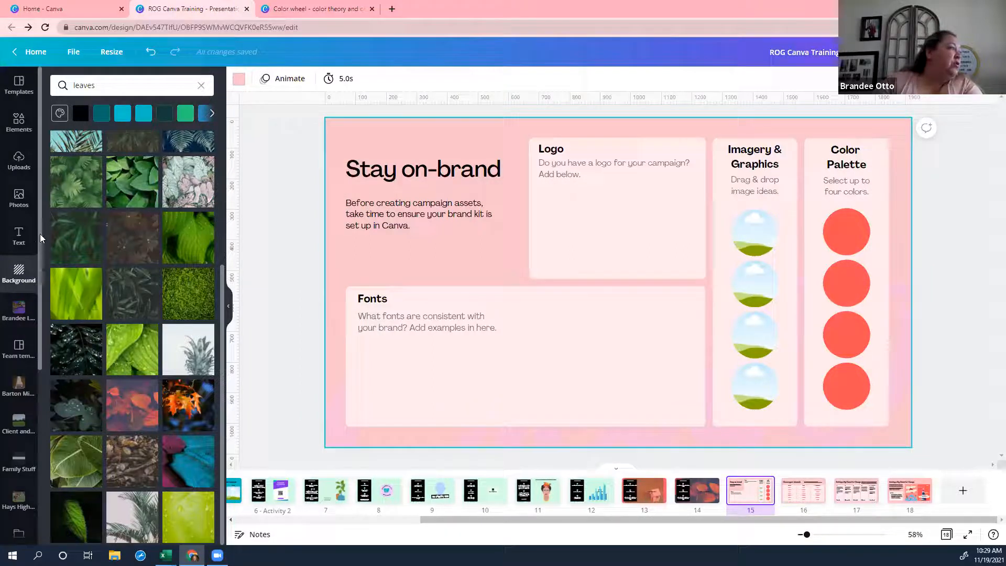
scroll(21, 314, "down", 5)
left_click(19, 336)
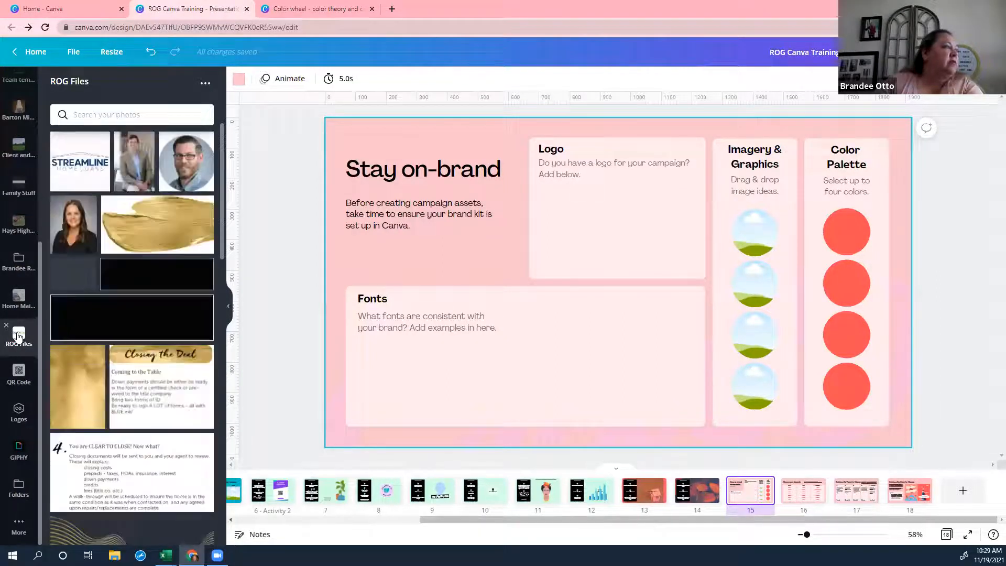
left_click_drag(223, 222, 223, 452)
left_click_drag(222, 495, 230, 462)
left_click(180, 277)
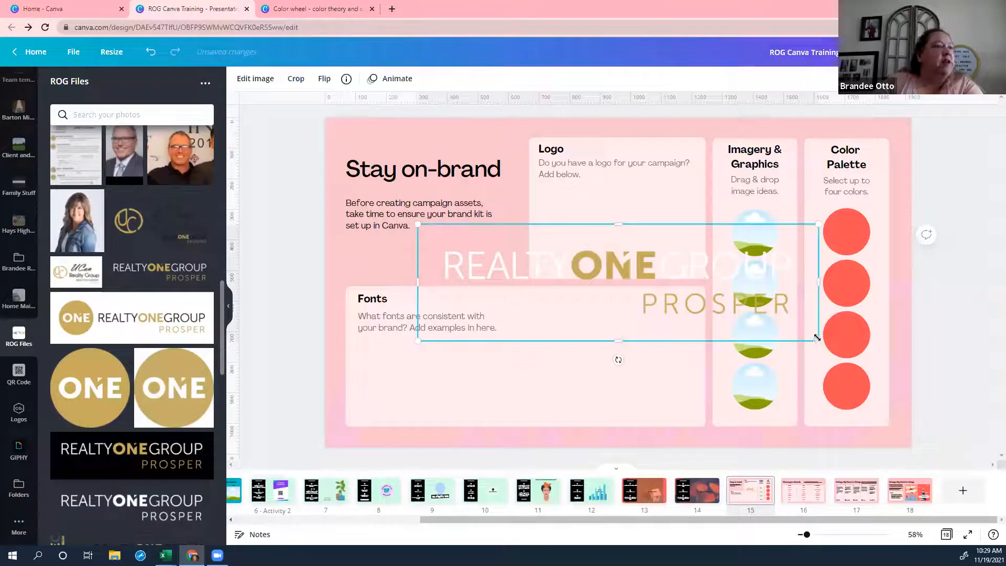
- Shrink the REALTY ONE GROUP PROSPER logo into the Logo box, then add the round gold ONE logo at a reduced size below it
right_click(637, 301)
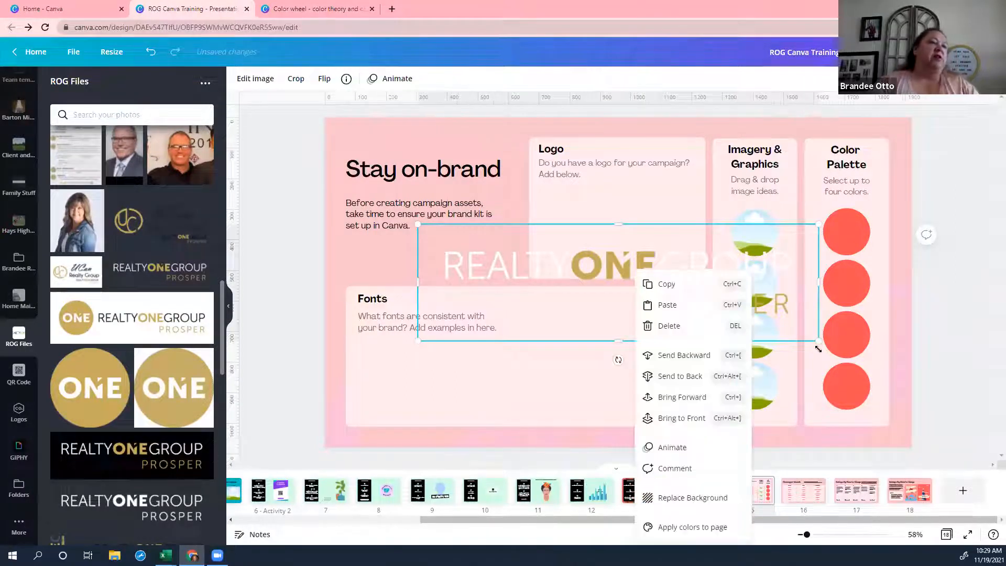
left_click_drag(818, 349, 599, 276)
left_click_drag(567, 247, 676, 203)
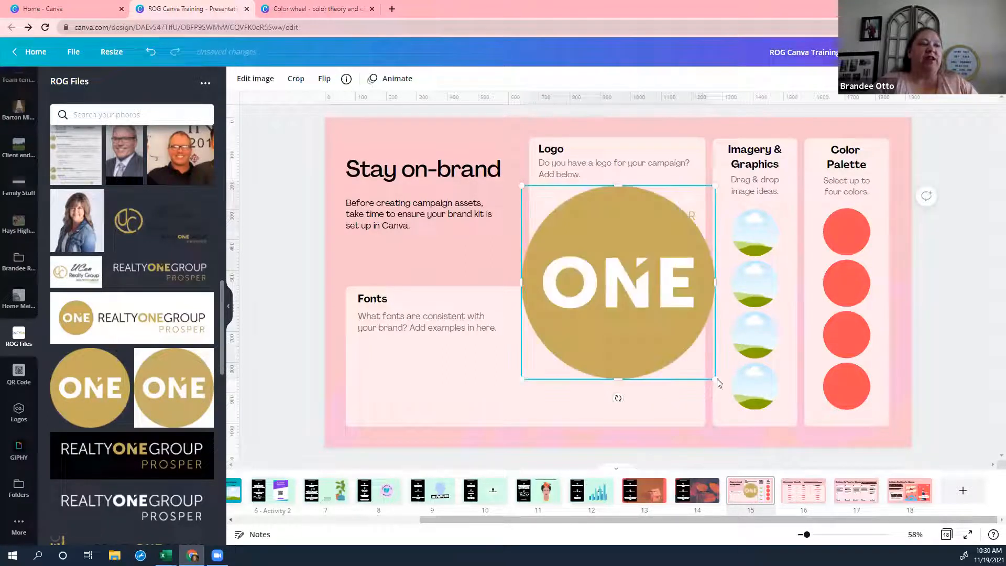
left_click_drag(717, 380, 582, 250)
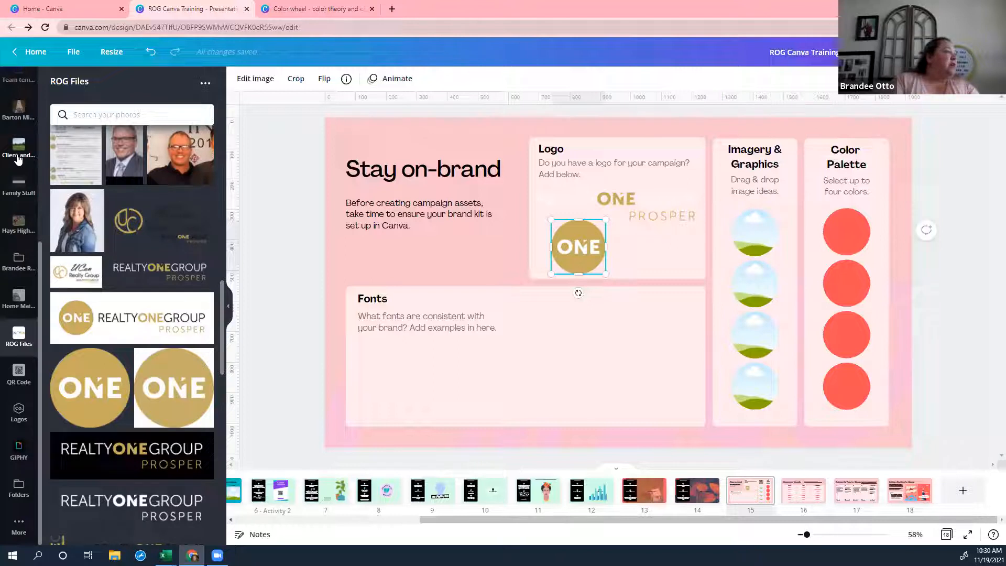
- Insert the portrait of the woman in the denim jacket and place it in the first Imagery & Graphics frame
left_click_drag(75, 227, 537, 248)
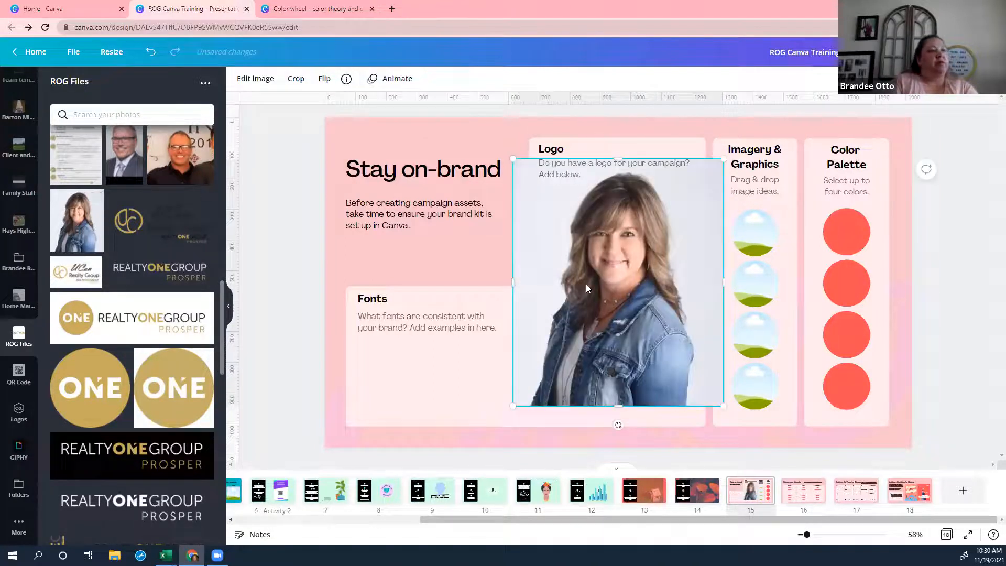
left_click_drag(621, 290, 758, 244)
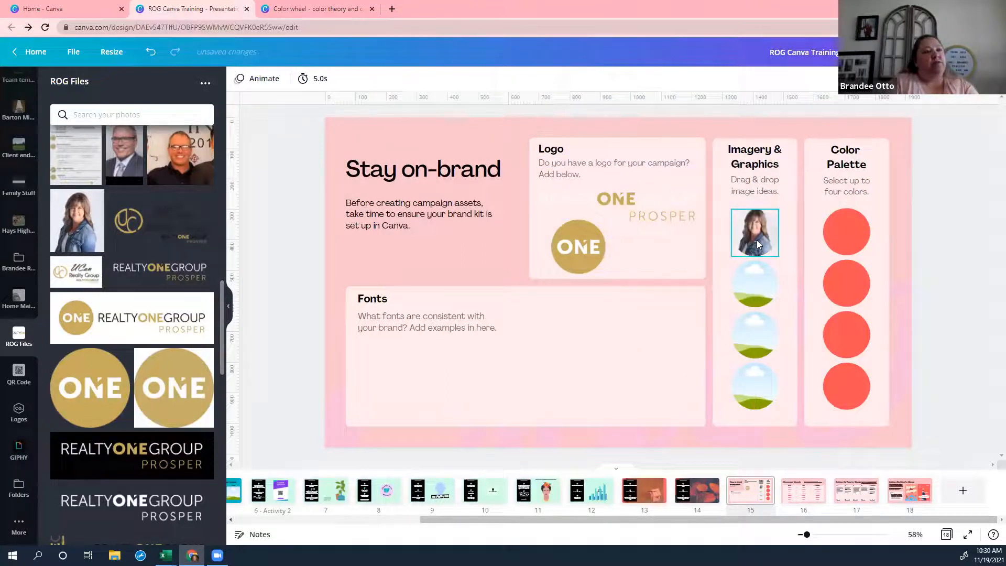
- Recolor the first Color Palette circle with the gold from the logo's photo colors
left_click(839, 241)
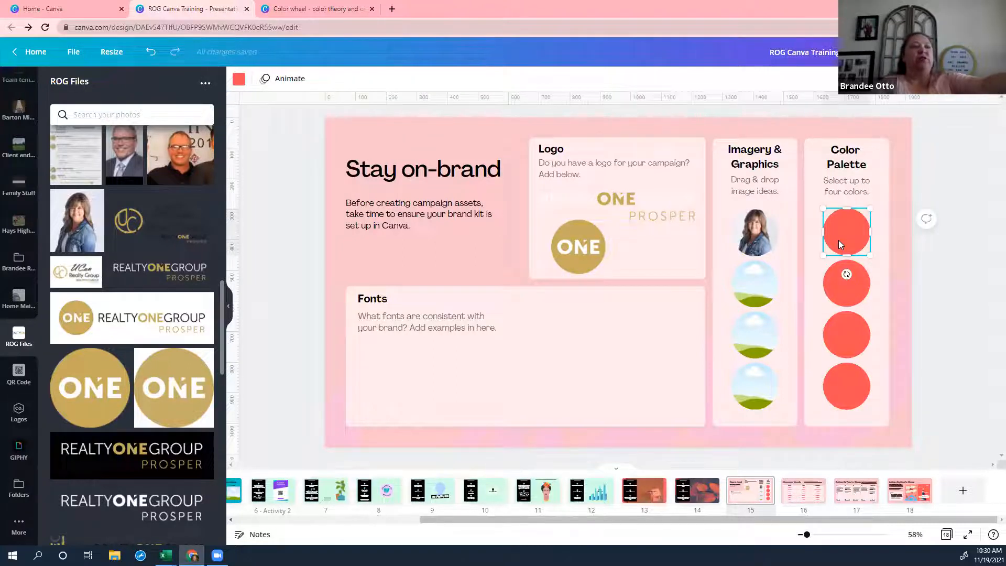
left_click(239, 80)
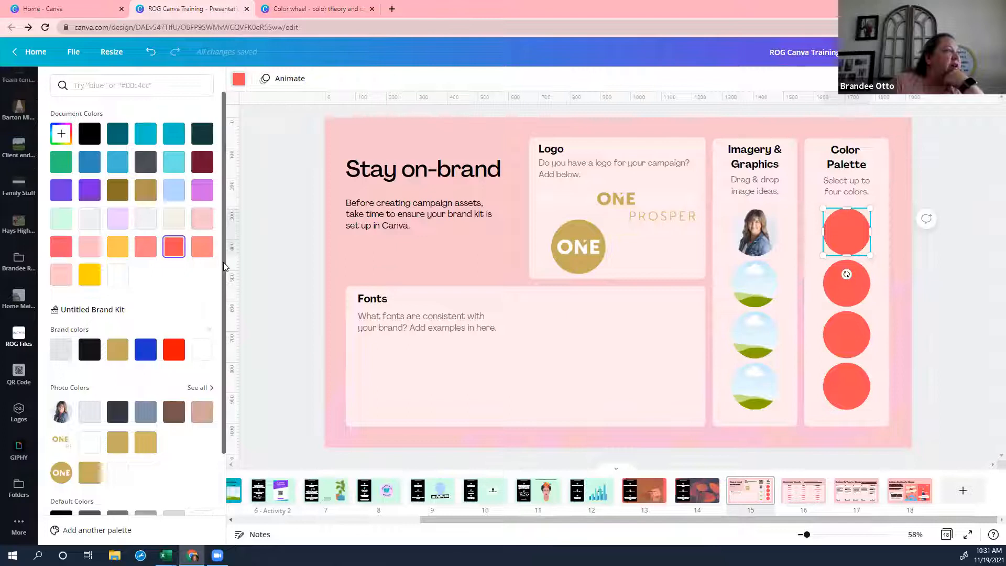
left_click_drag(224, 262, 221, 387)
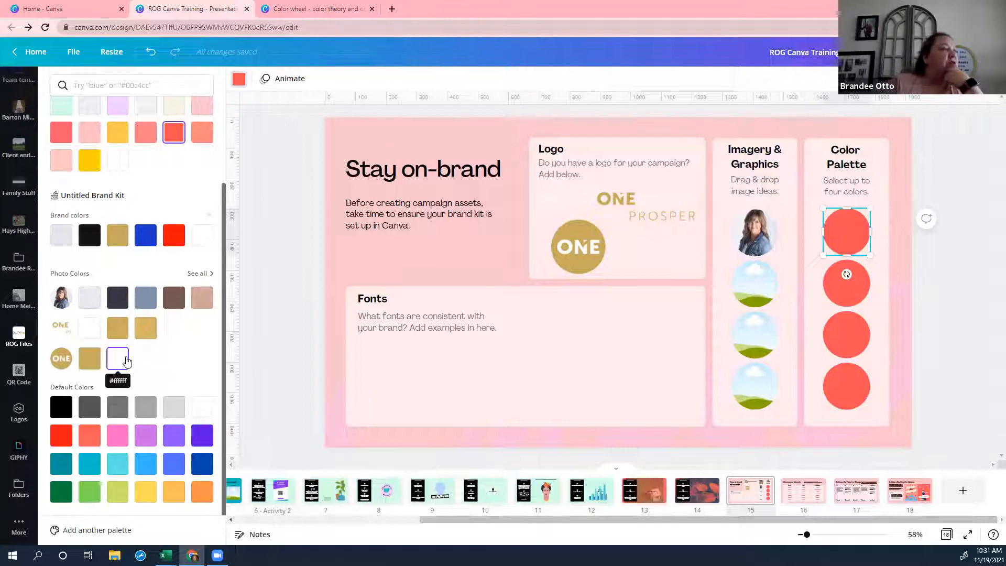
left_click(146, 295)
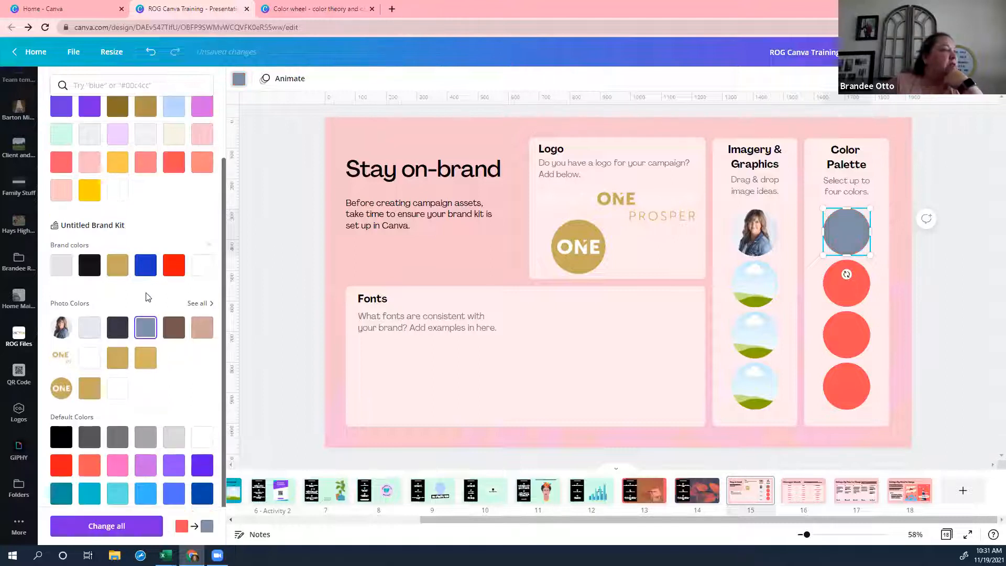
left_click(117, 365)
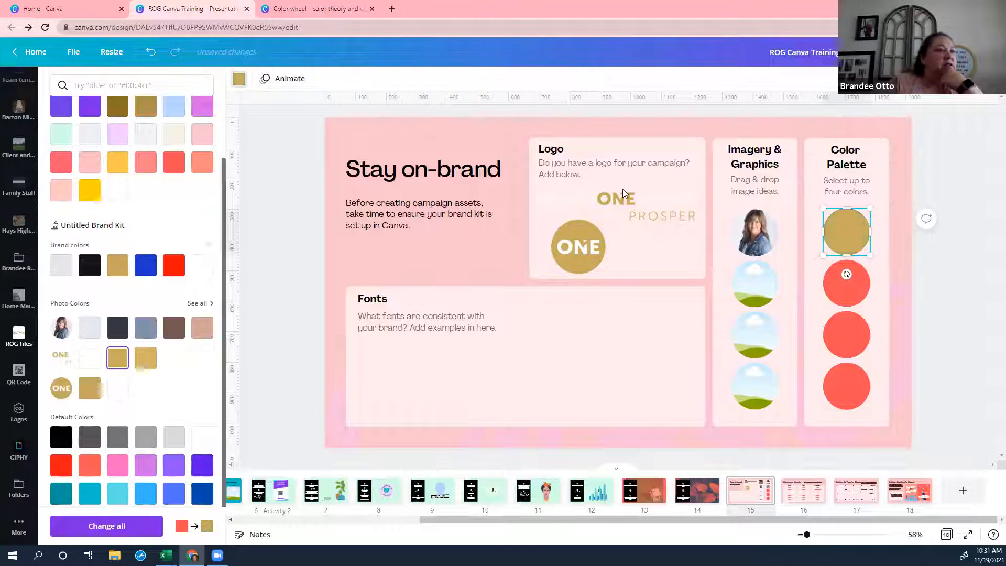
- Recolor the remaining palette circles from the portrait's photo colors: second slate blue, third pale grey, fourth dark charcoal
left_click(847, 284)
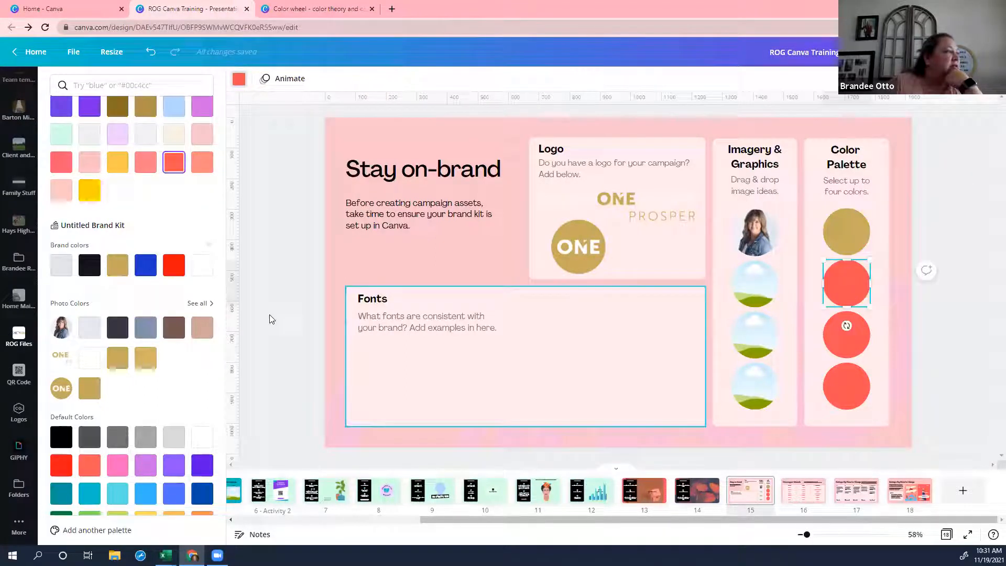
left_click(149, 328)
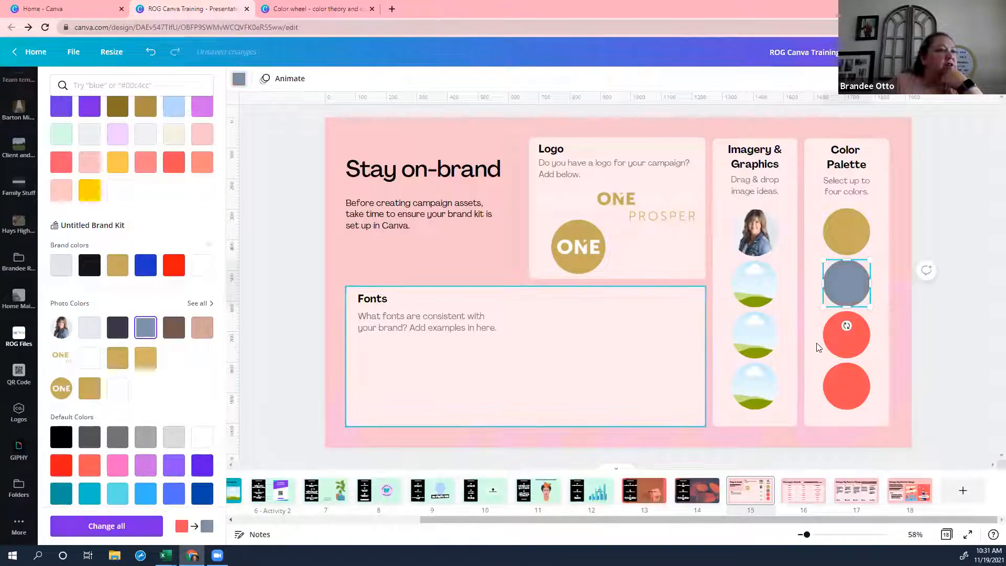
left_click(89, 328)
left_click(846, 386)
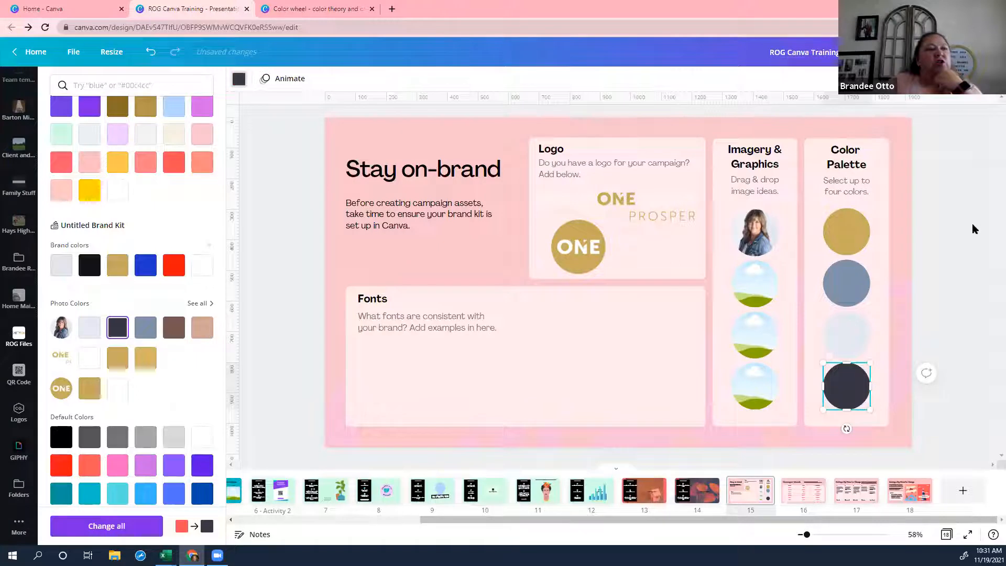
key("Escape")
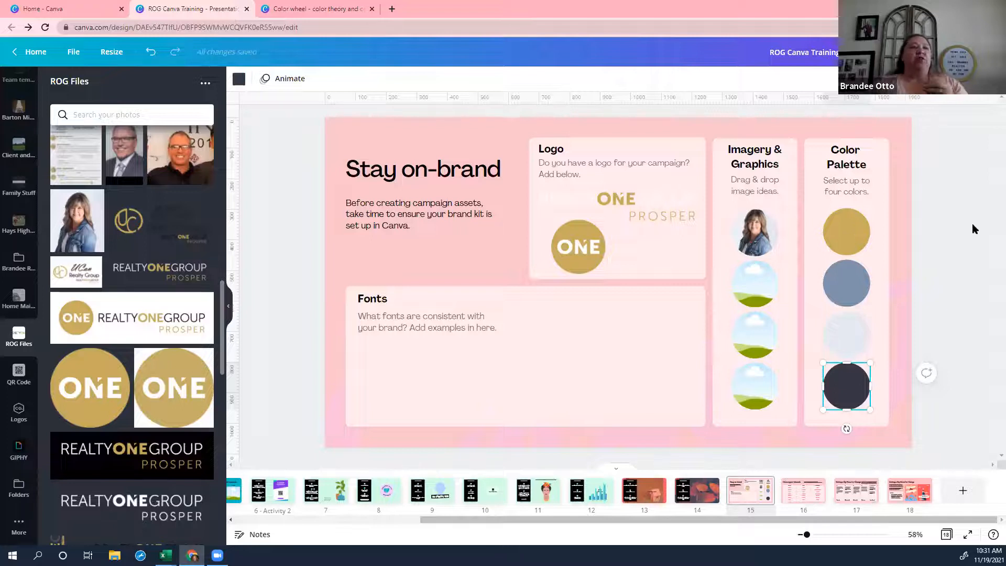
- Show the color options for the third Color Palette circle
left_click(848, 330)
right_click(848, 331)
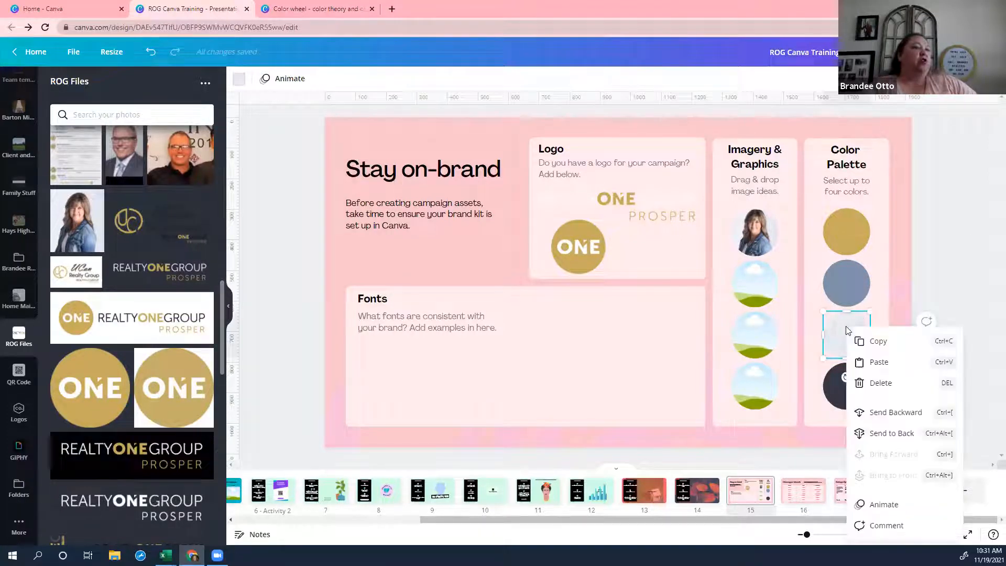
left_click(241, 82)
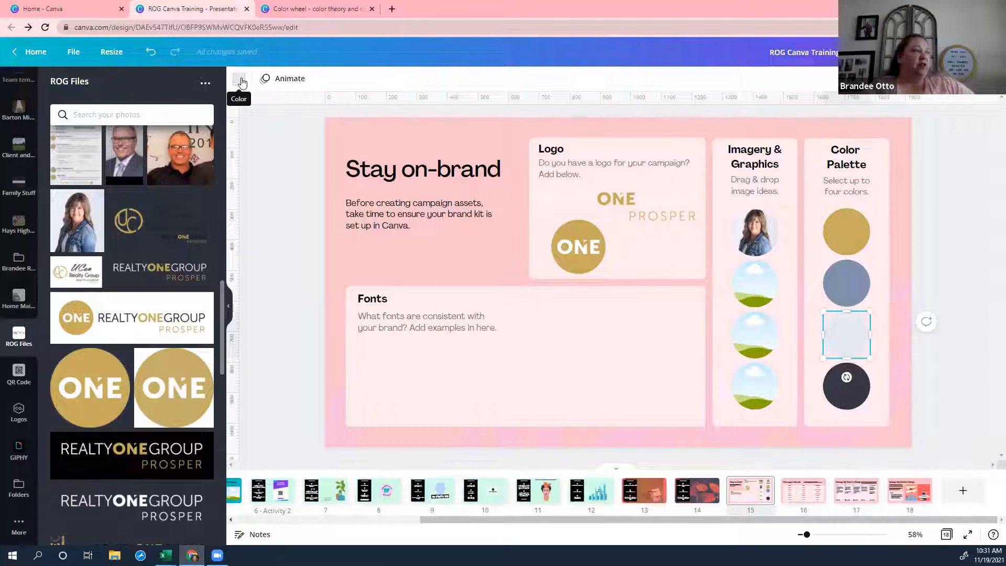
left_click(241, 83)
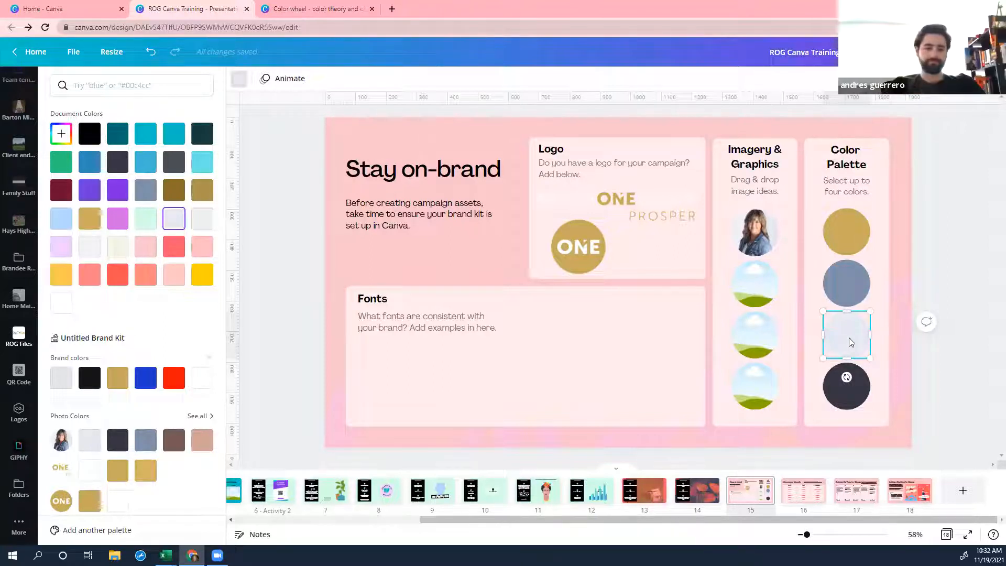
- Go to page 16 and move the "tv/radio ad" text straight down to just below "stickers" in the Experiential column
left_click(813, 496)
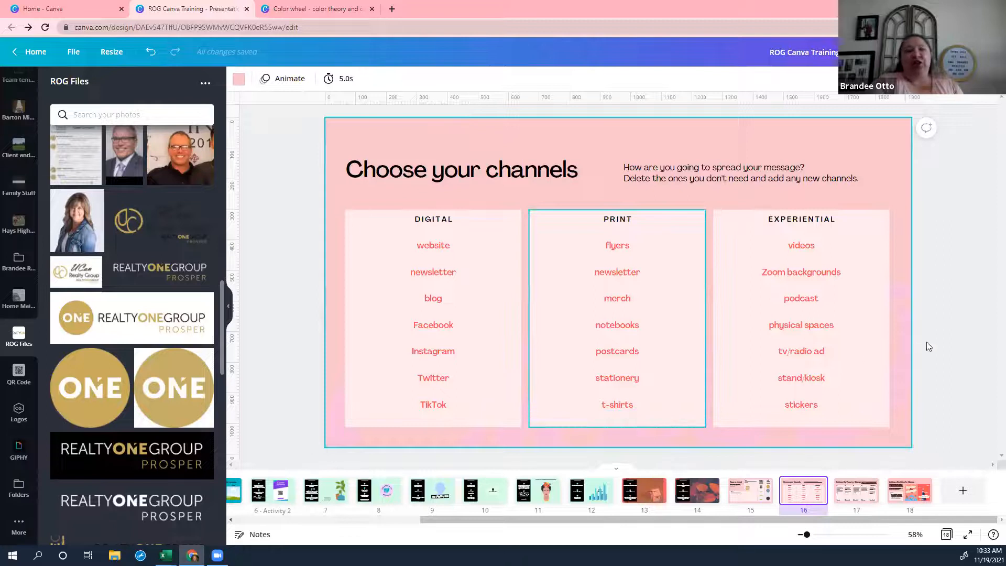
right_click(817, 356)
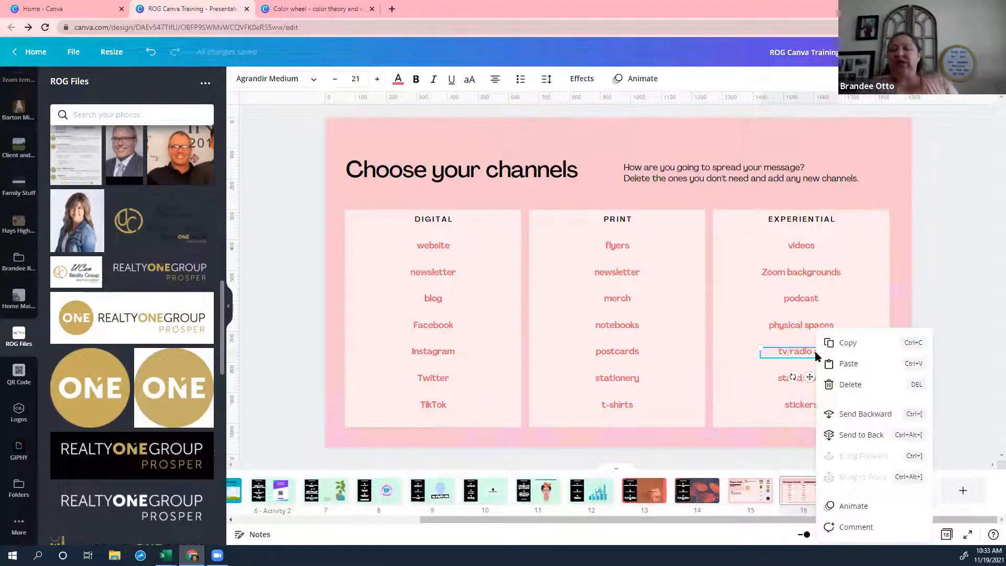
right_click(902, 233)
left_click(800, 349)
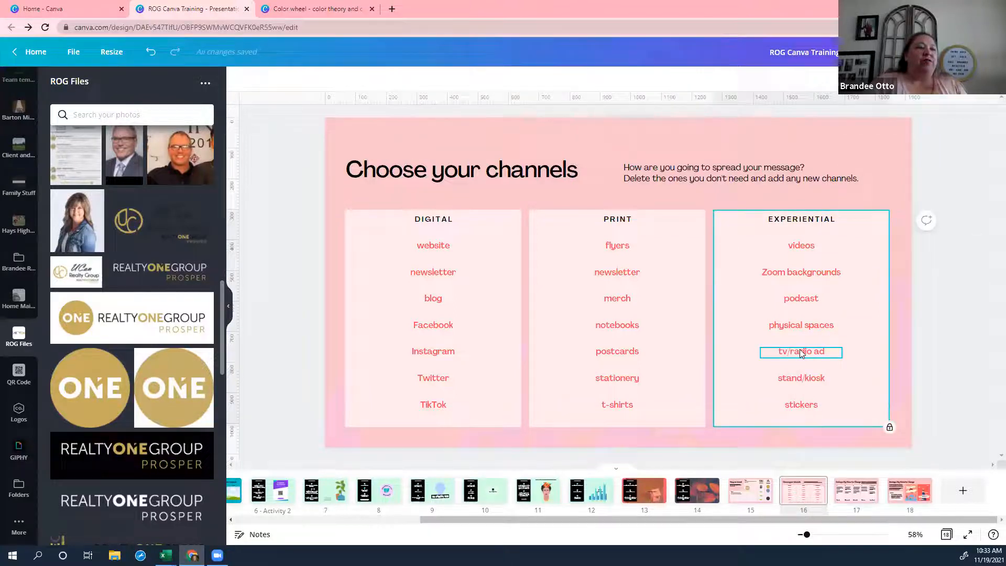
left_click(800, 349)
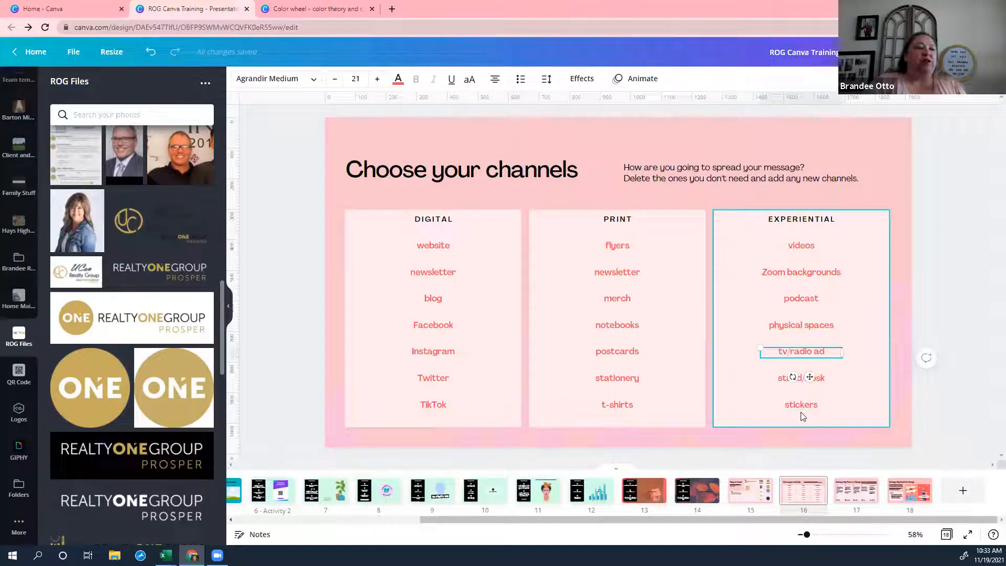
right_click(801, 412)
left_click(754, 359)
key("Down")
key("Down")
key("Down")
key("Down")
key("Down")
key("Down")
key("Down")
key("Down")
key("Down")
key("Down")
key("Down")
key("Down")
key("Down")
key("Down")
key("Down")
key("Down")
key("Down")
key("Down")
key("Down")
key("Down")
key("Down")
key("Down")
key("Down")
key("Down")
key("Down")
key("Down")
key("Down")
key("Down")
key("Down")
key("Down")
key("Down")
key("Down")
key("Down")
key("Down")
key("Down")
key("Down")
key("Down")
key("Down")
key("Down")
key("Down")
key("Down")
key("Down")
key("Down")
key("Down")
key("Down")
key("Down")
key("Down")
key("Down")
key("Down")
key("Down")
key("Down")
key("Down")
key("Down")
key("Down")
key("Down")
key("Down")
key("Down")
key("Down")
key("Down")
key("Down")
key("Down")
key("Down")
key("Down")
key("Down")
key("Down")
key("Down")
key("Down")
key("Down")
key("Down")
key("Down")
key("Down")
key("Down")
key("Down")
key("Down")
key("Down")
key("Down")
key("Down")
key("Down")
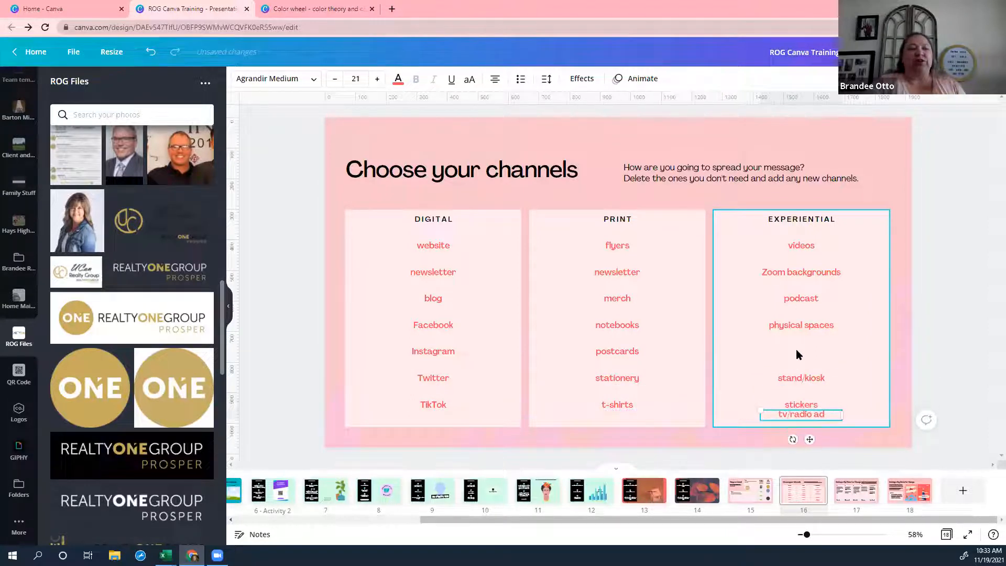
key("Down")
key("Down")
key("Down")
key("Down")
key("Down")
key("Down")
key("Down")
key("Down")
key("Down")
key("Down")
key("Down")
key("Down")
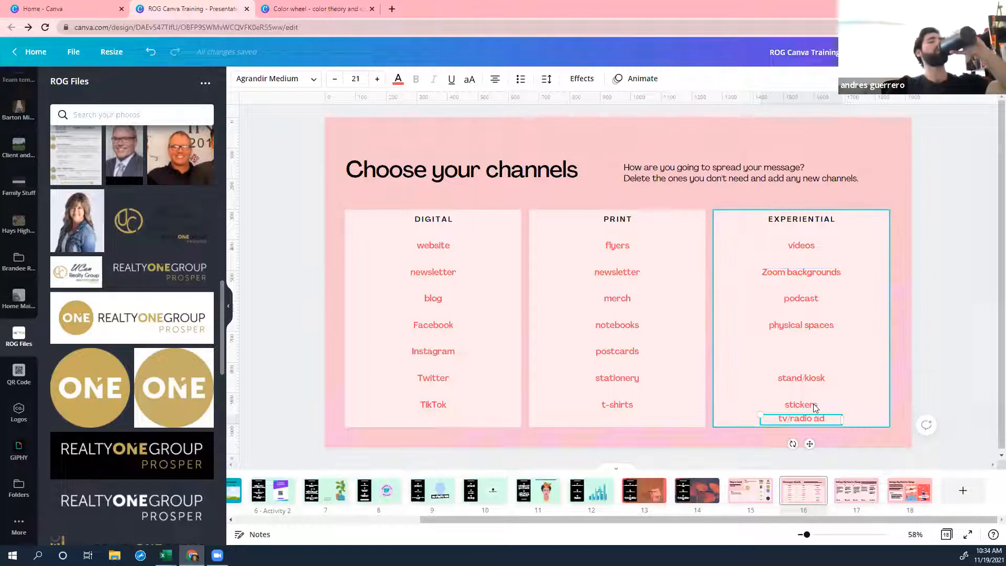
right_click(801, 349)
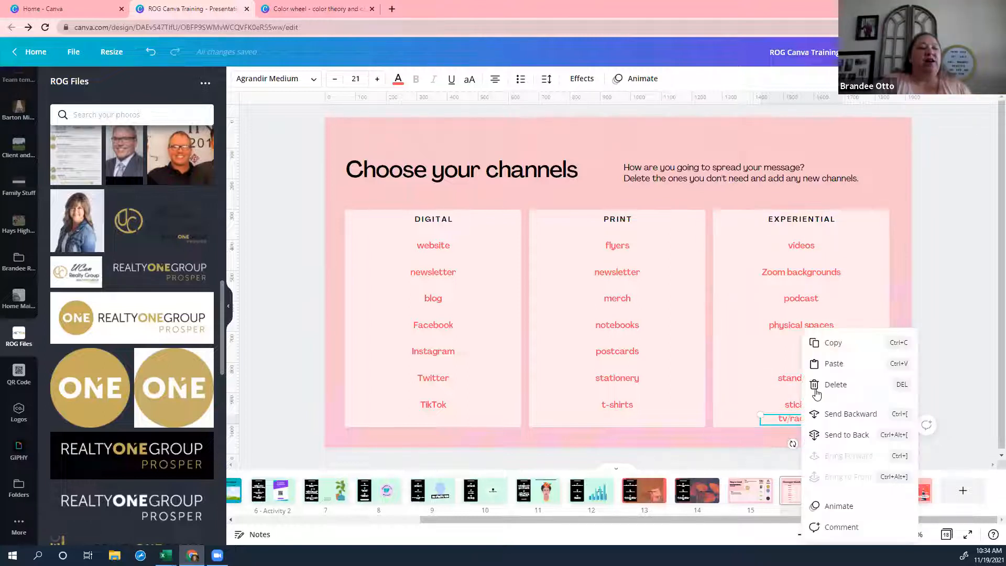
left_click(784, 423)
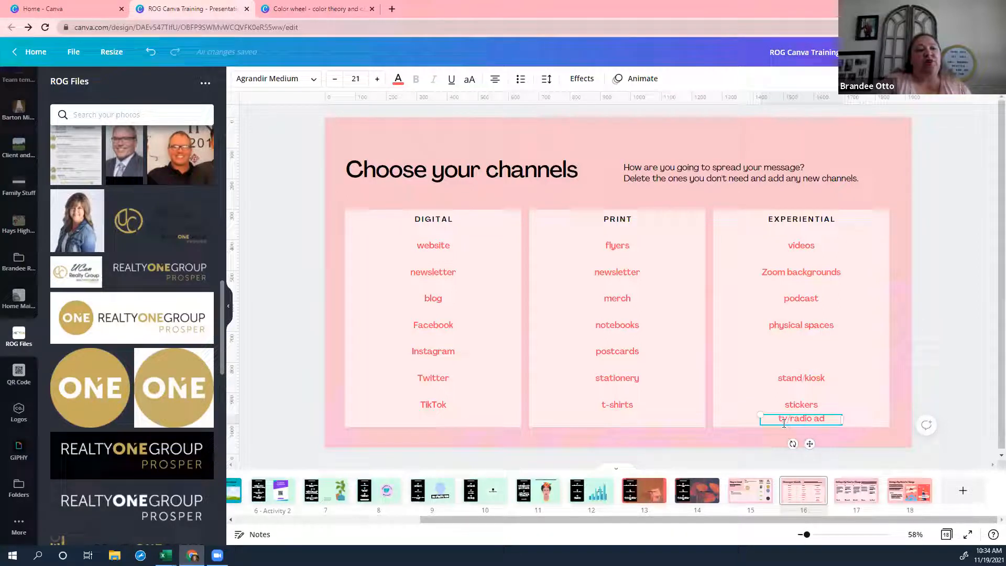
left_click(736, 418)
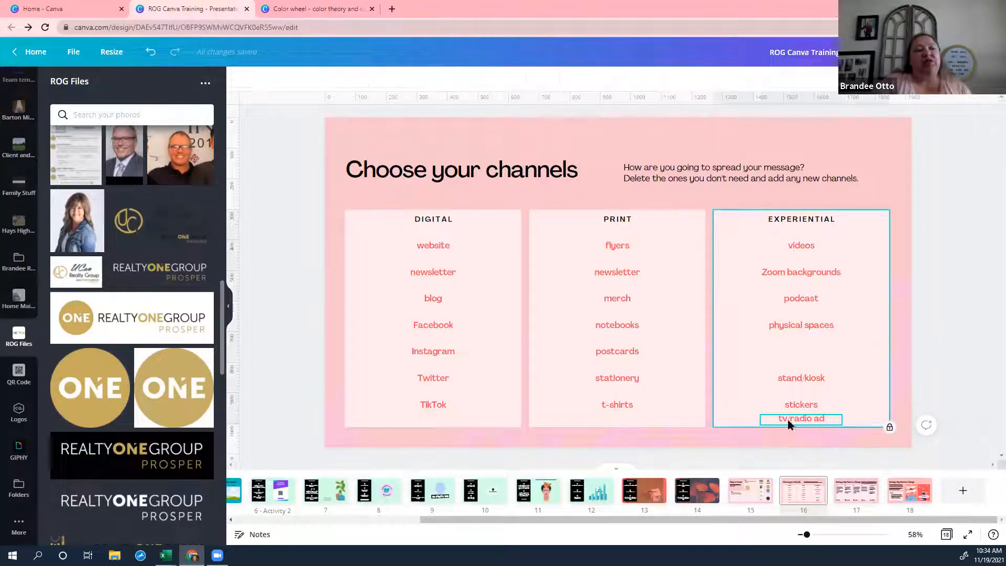
- Move the "tv/radio ad" text straight up into the gap between "physical spaces" and "stand/kiosk", level with "postcards"
left_click(792, 421)
key("Up")
key("Up")
key("Up")
key("Up")
key("Up")
key("Up")
key("Up")
key("Up")
key("Up")
key("Up")
key("Up")
key("Up")
key("Up")
key("Up")
key("Up")
key("Up")
key("Up")
key("Up")
key("Up")
key("Up")
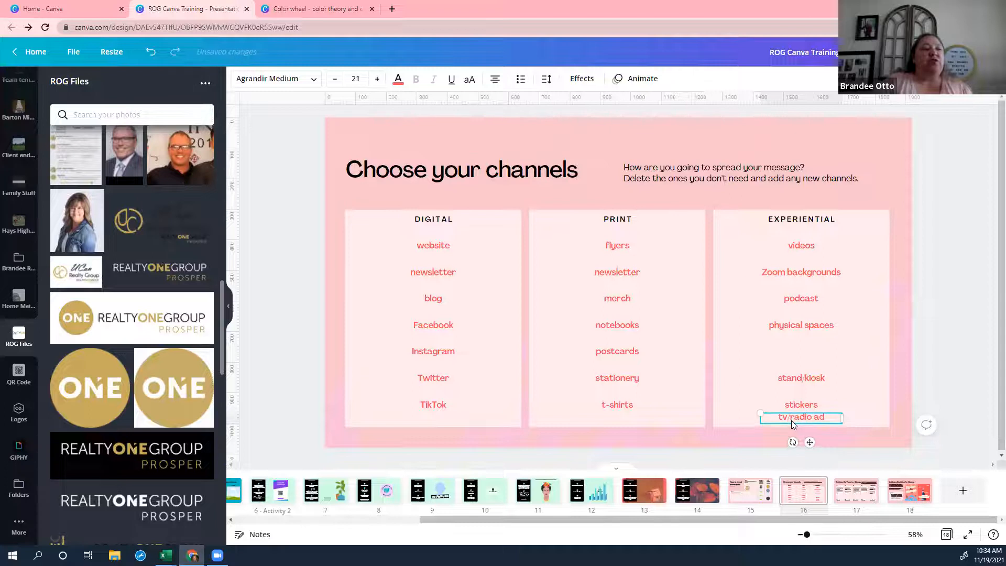
key("Up")
key("Up")
key("Up")
key("Up")
key("Up")
key("Up")
key("Up")
key("Up")
key("Up")
key("Up")
key("Up")
key("Up")
key("Up")
key("Up")
key("Up")
key("Up")
key("Up")
key("Up")
key("Up")
key("Up")
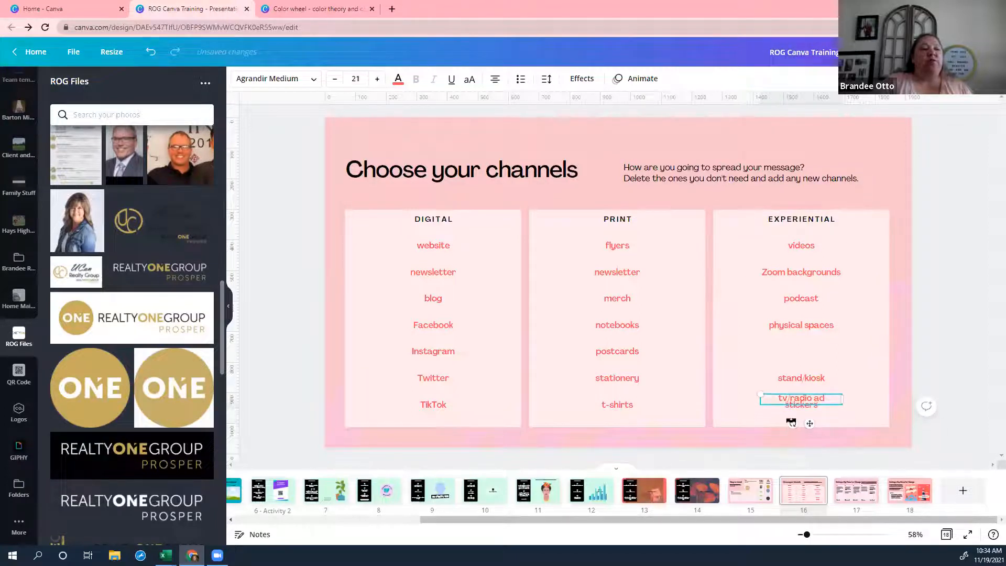
key("Up")
key("Up")
key("Up")
key("Up")
key("Up")
key("Up")
key("Up")
key("Up")
key("Up")
key("Up")
key("Up")
key("Up")
key("Up")
key("Up")
key("Up")
key("Up")
key("Up")
key("Up")
key("Up")
key("Up")
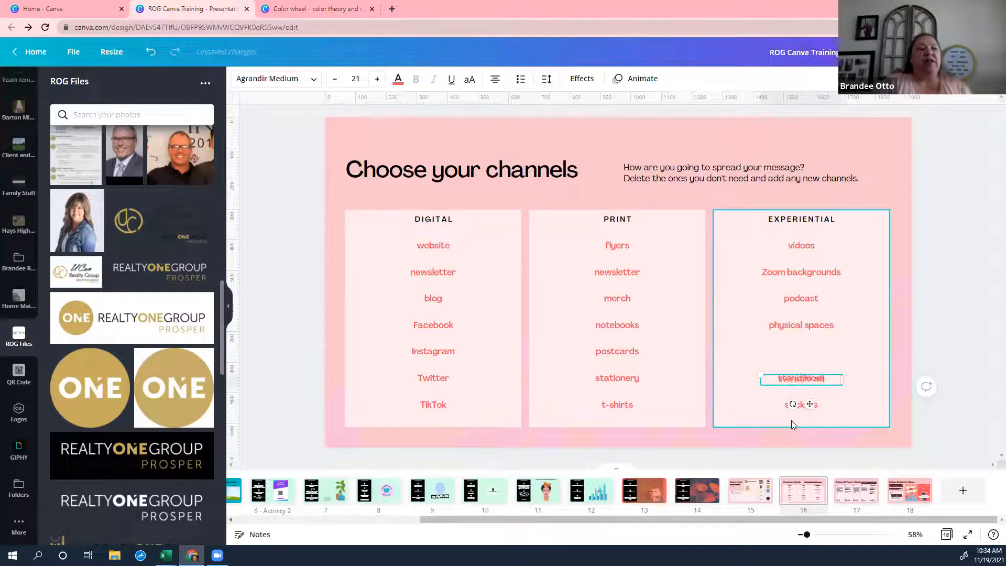
key("Up")
key("Up")
key("Up")
key("Up")
key("Up")
key("Up")
key("Up")
key("Up")
key("Up")
key("Up")
key("Up")
key("Up")
key("Up")
key("Up")
key("Up")
key("Up")
key("Up")
key("Up")
key("Up")
key("Up")
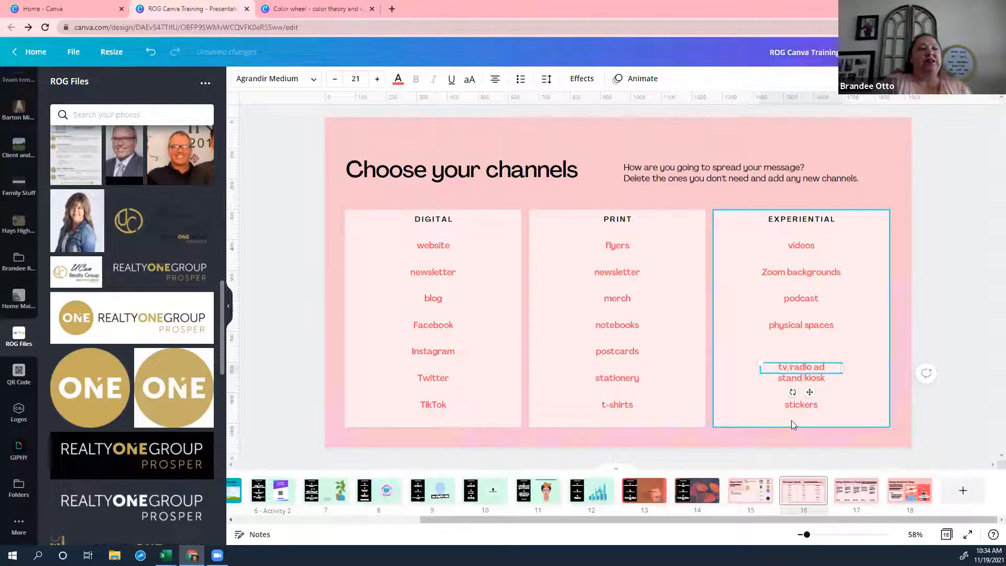
key("Up")
key("Up")
key("Up")
key("Up")
key("Up")
key("Up")
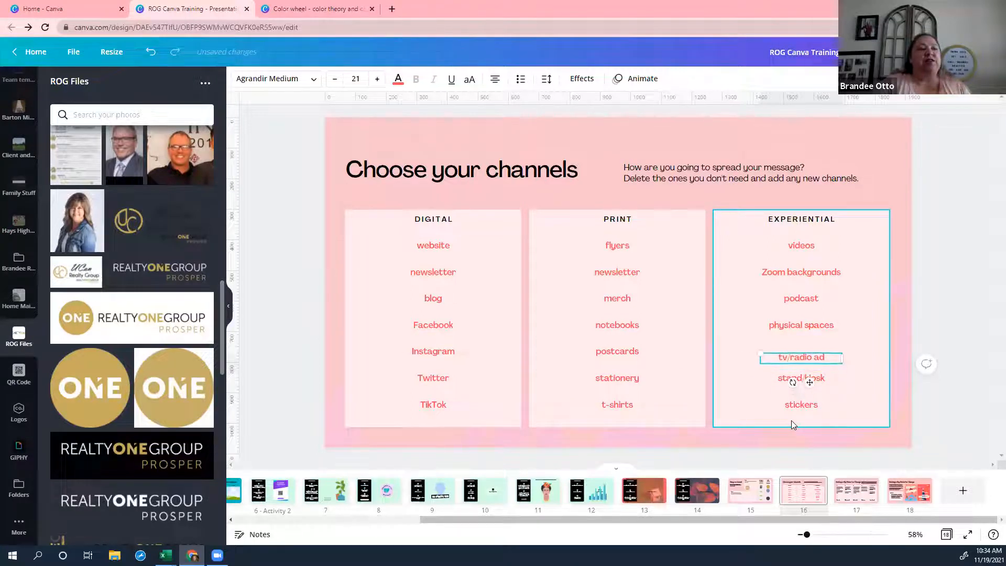
key("Up")
key("Up")
key("Up")
key("Up")
key("Up")
key("Up")
key("Up")
key("Up")
key("Up")
key("Up")
key("Up")
key("Up")
key("Up")
key("Up")
key("Up")
key("Up")
key("Down")
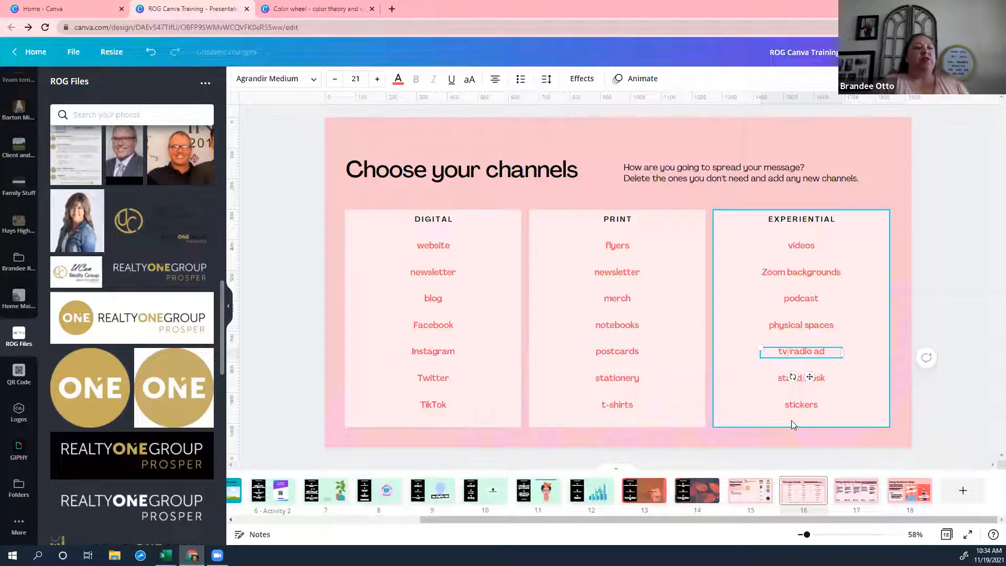
key("Down")
key("Up")
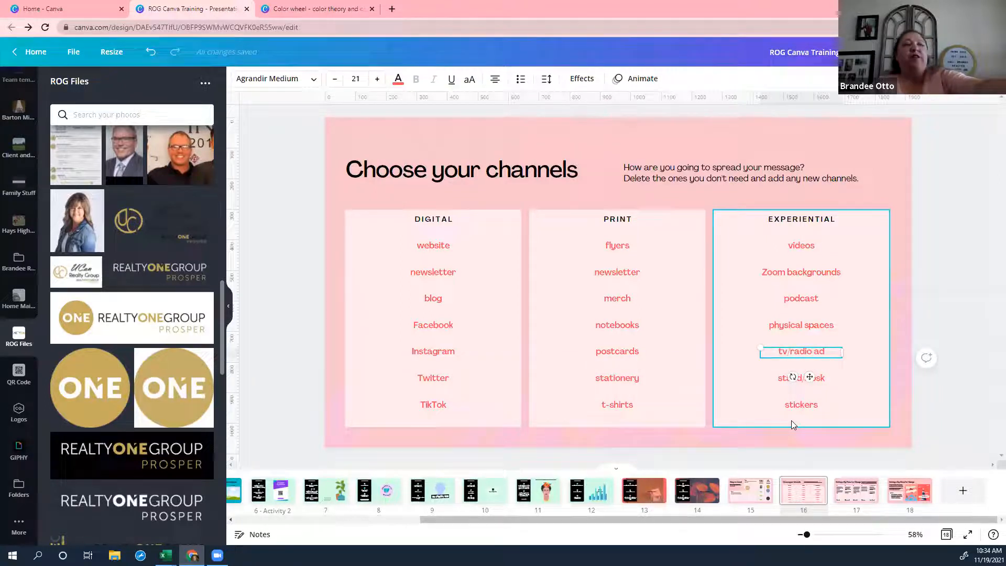
key("Up")
key("Down")
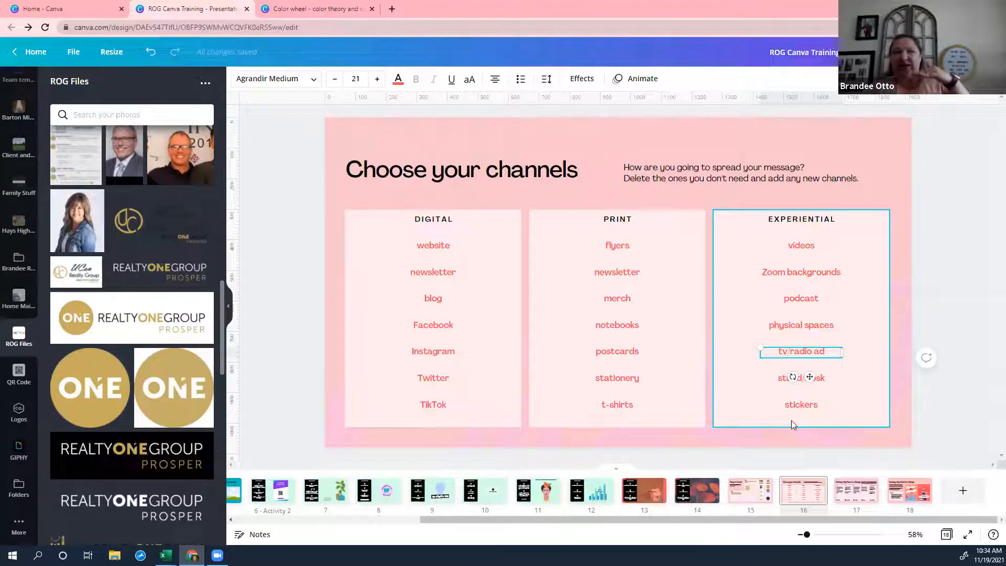
- Nudge the "tv/radio ad" text slightly to the right and back to the centre of the Experiential column
key("Right")
key("Right")
key("Right")
key("Right")
key("Right")
key("Right")
key("Right")
key("Right")
key("Right")
key("Right")
key("Right")
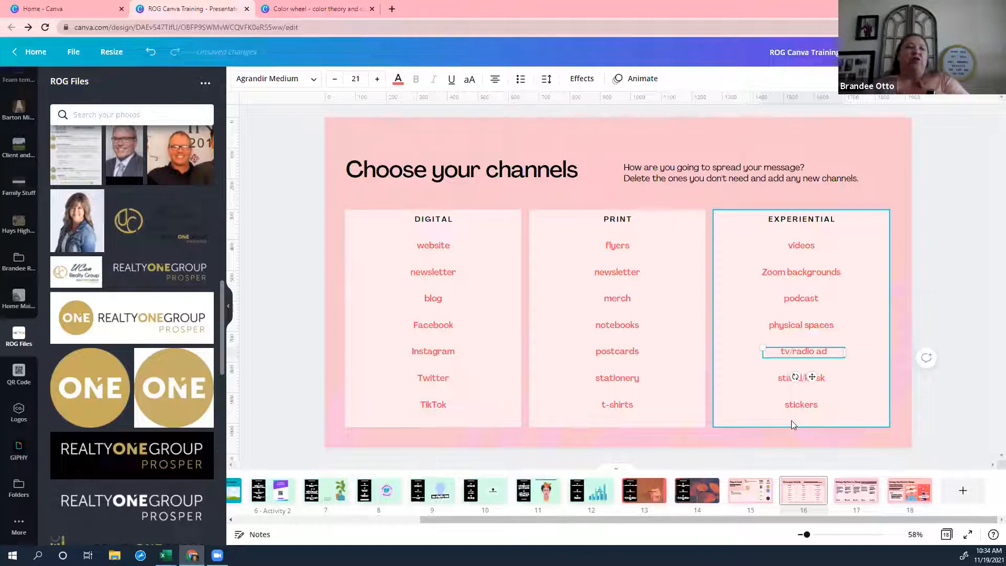
key("Right")
key("Right")
key("Right")
key("Left")
key("Left")
key("Left")
key("Left")
key("Left")
key("Left")
key("Left")
key("Left")
key("Left")
key("Left")
key("Left")
key("Left")
key("Left")
key("Left")
key("Right")
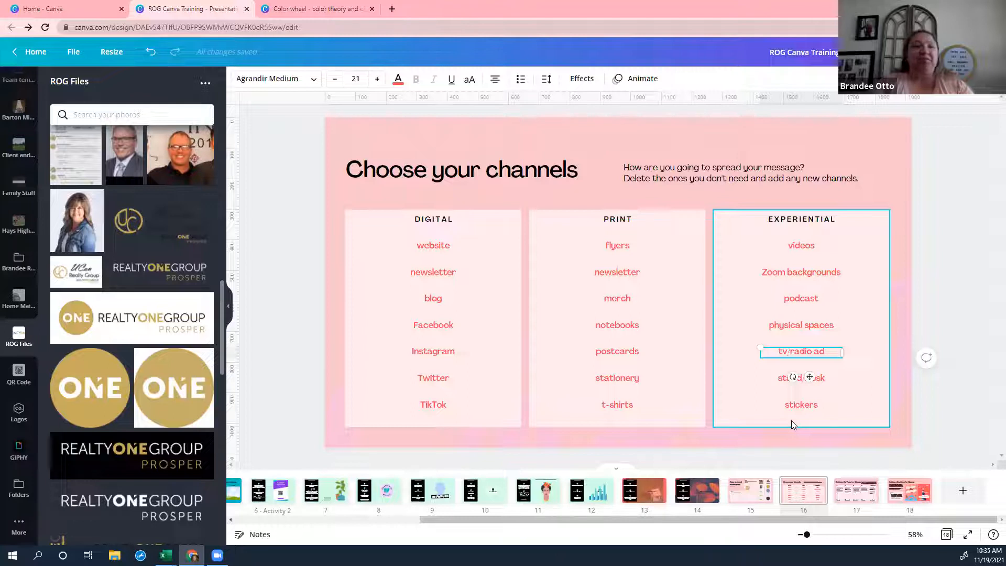
- Go to page 17, "Setting a Big Vision for Change"
right_click(858, 501)
left_click(858, 501)
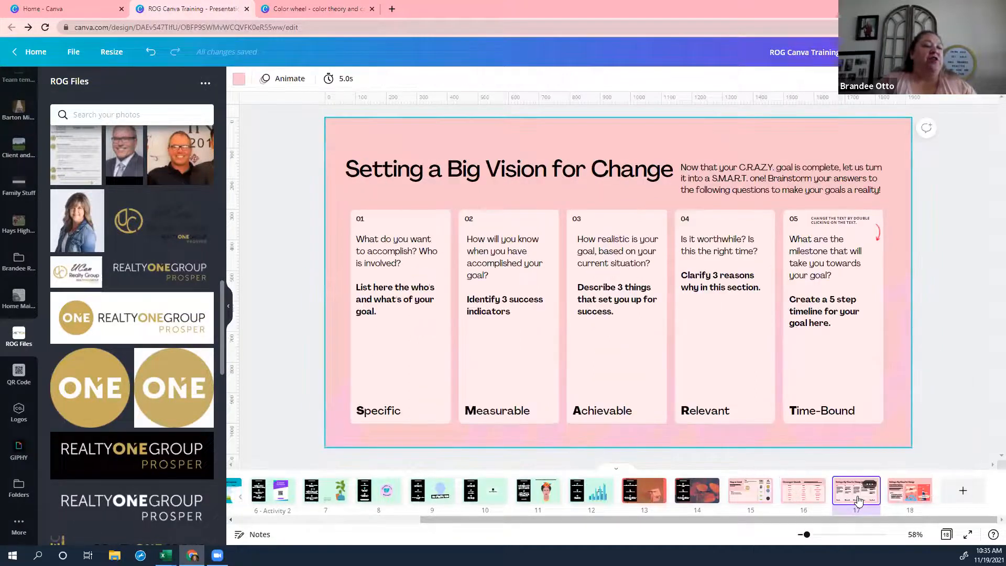
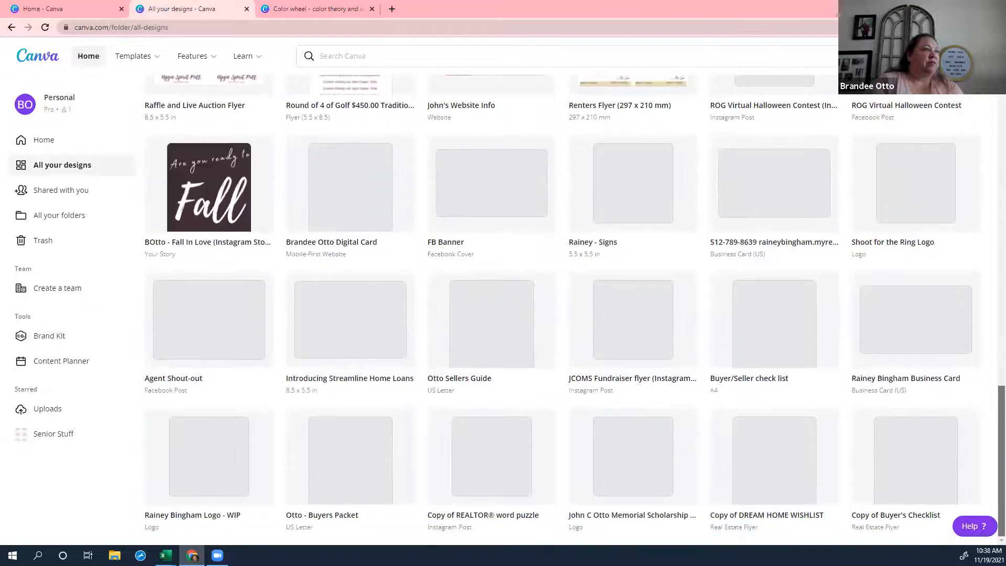
- Find the black-and-gold marble realtor business card among all designs, open it and view its back and front pages
scroll(576, 308, "up", 5)
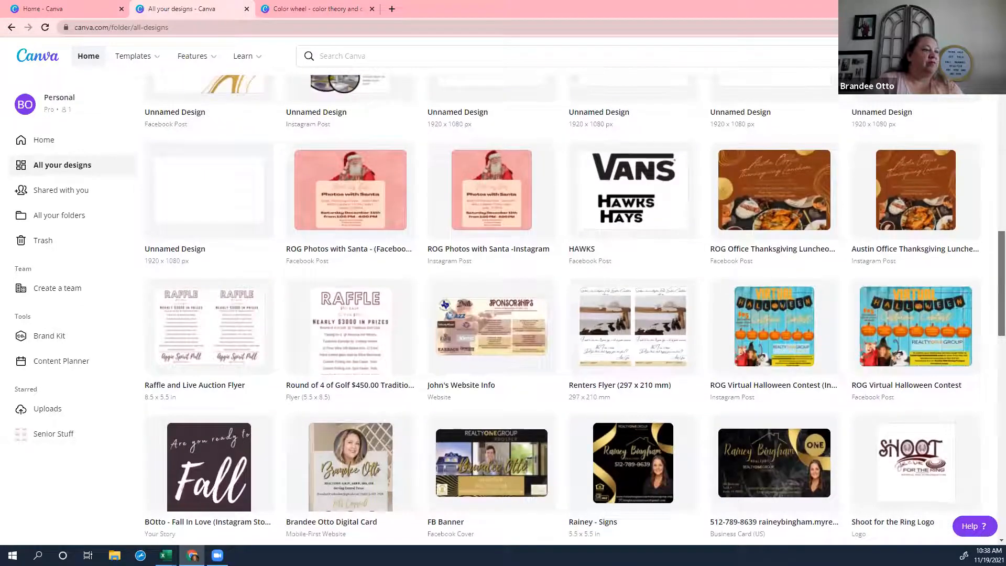
scroll(867, 498, "down", 3)
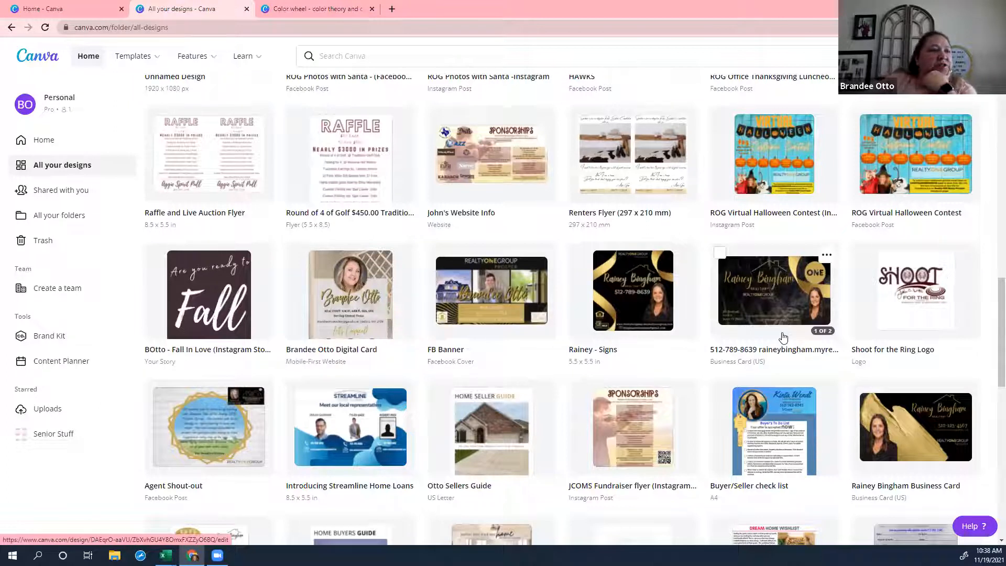
left_click(772, 301)
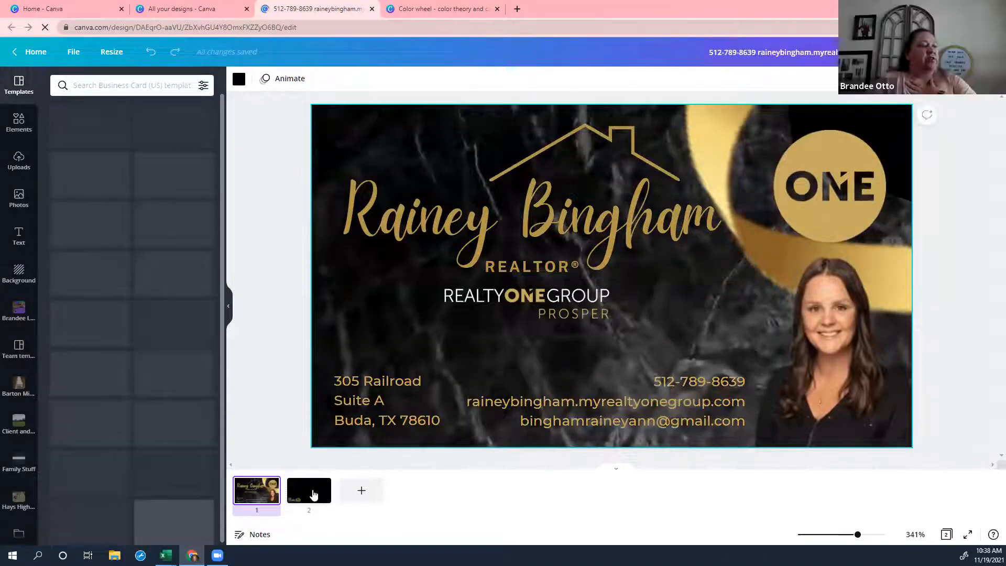
left_click(313, 494)
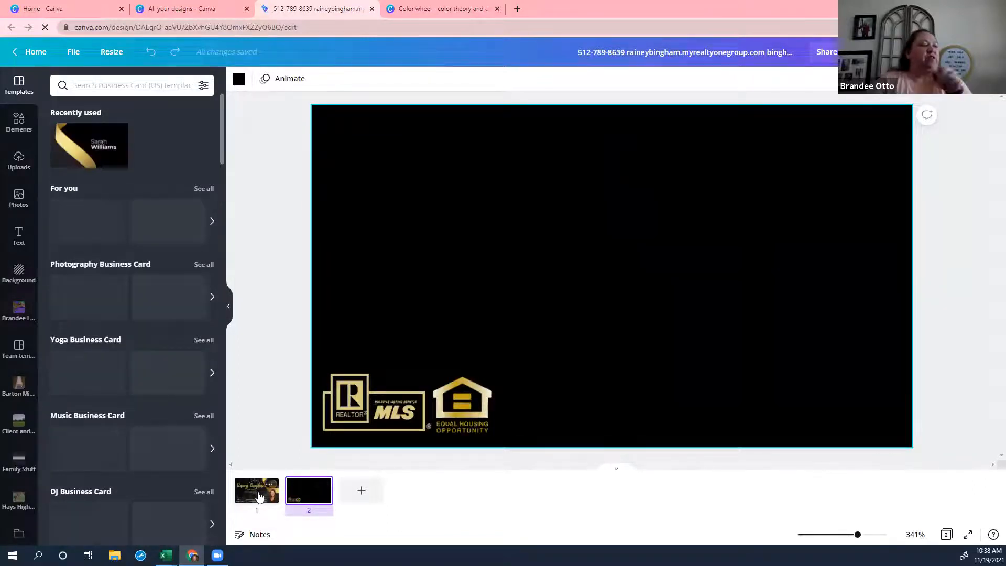
left_click(258, 496)
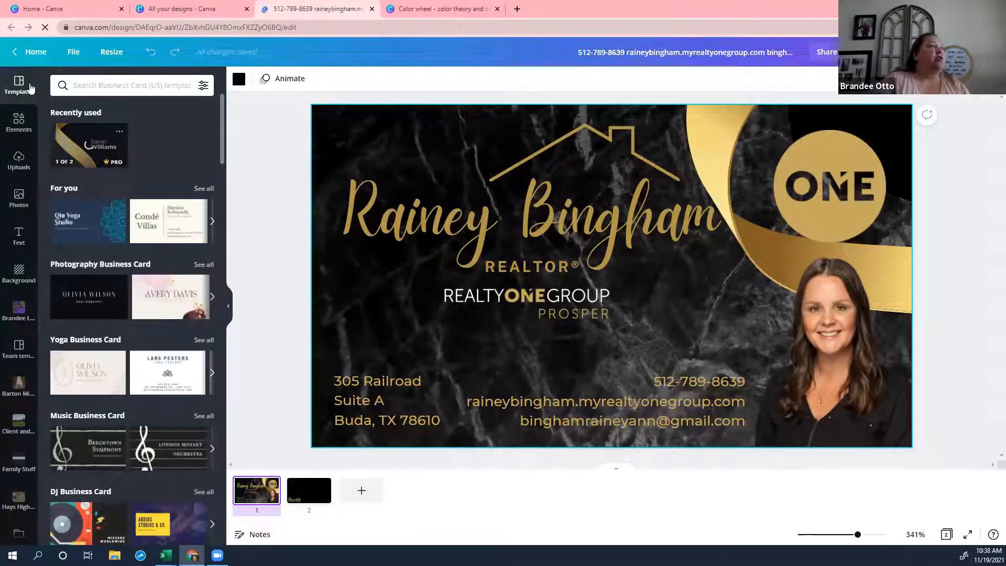
- Return to the home page and create a new Business Card design from the Marketing category
left_click(37, 58)
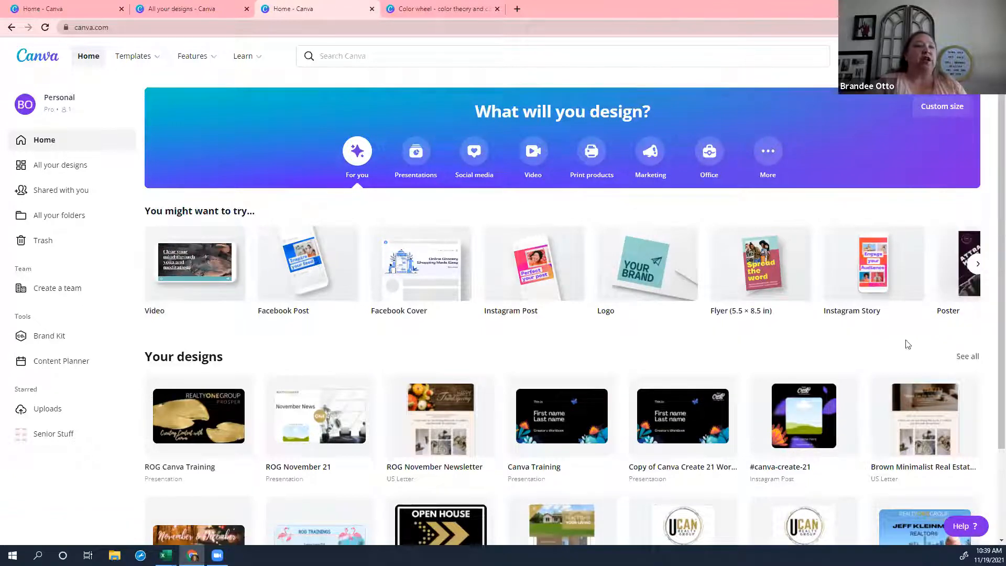
left_click(646, 161)
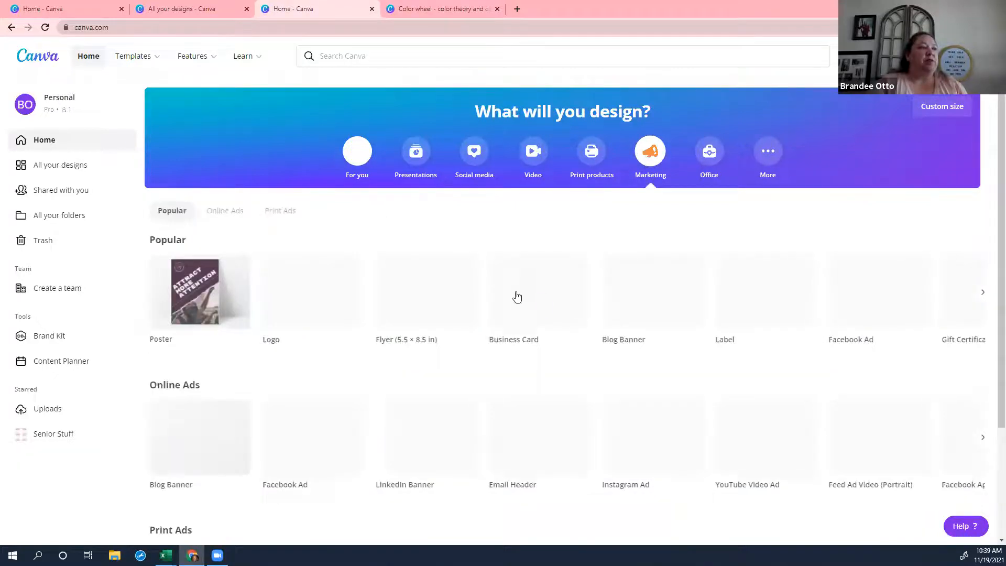
left_click(542, 298)
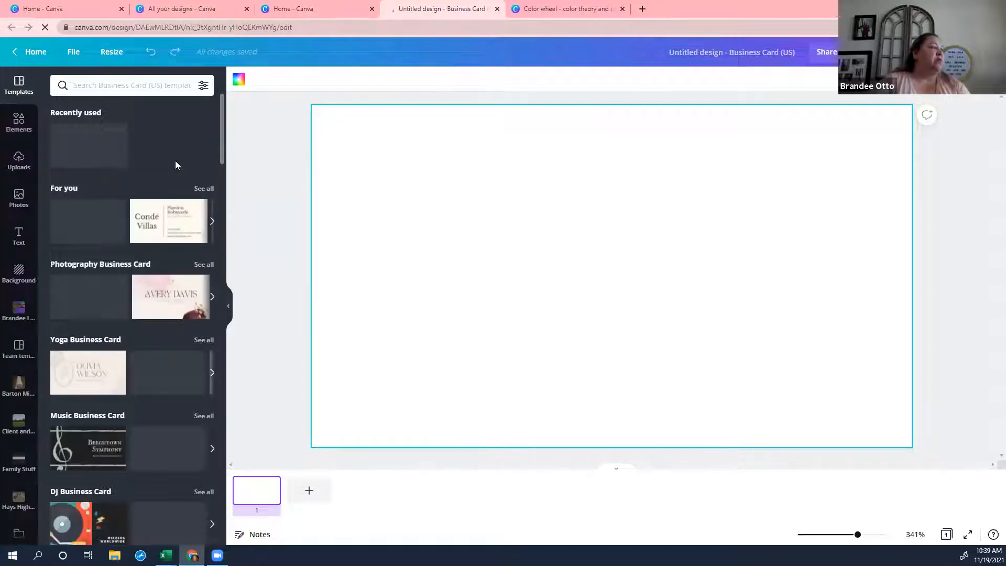
- Search the business card templates for "real estate" and open the Brown Real Estate Business Card template's pages
left_click(170, 86)
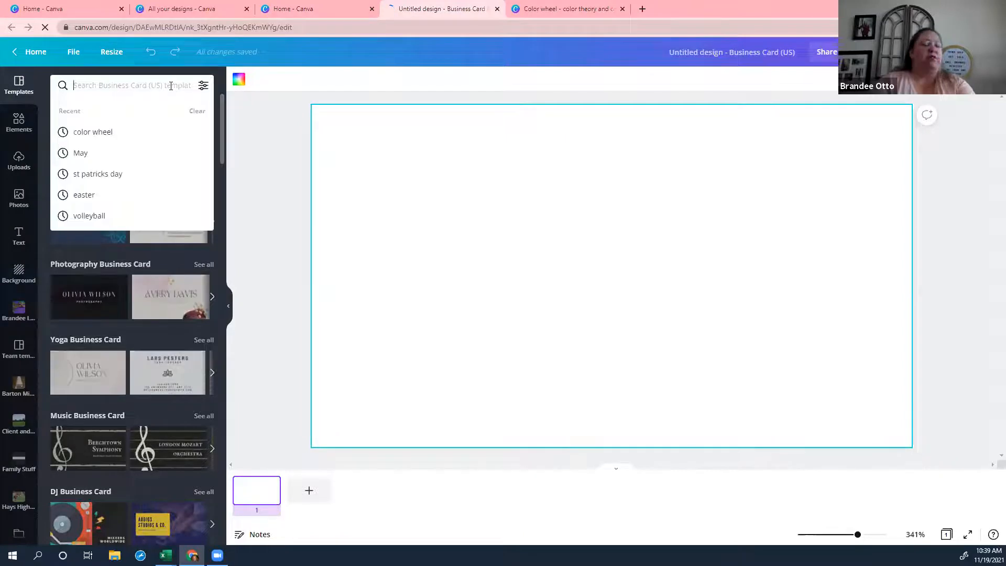
type("real ")
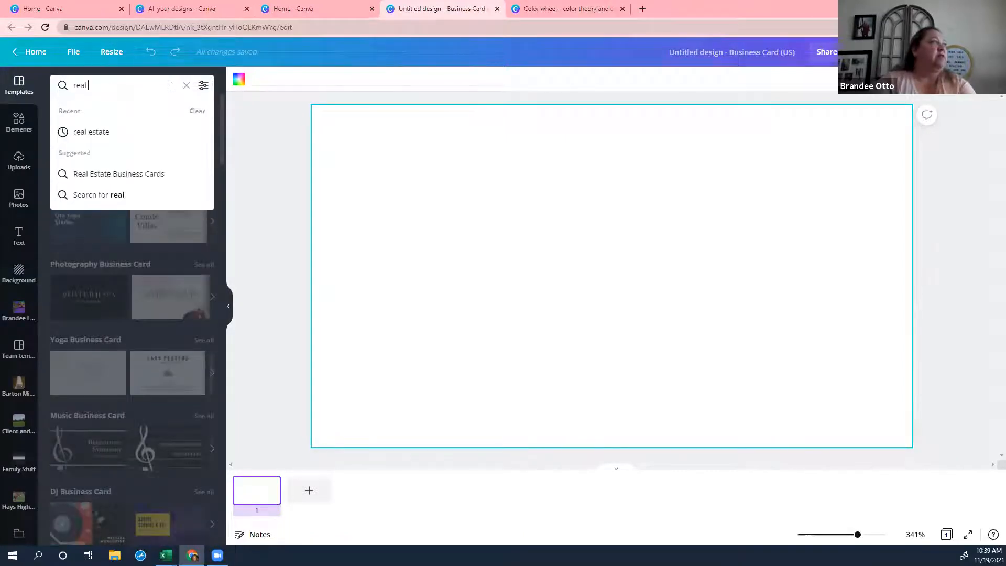
type("esteate")
key("Return")
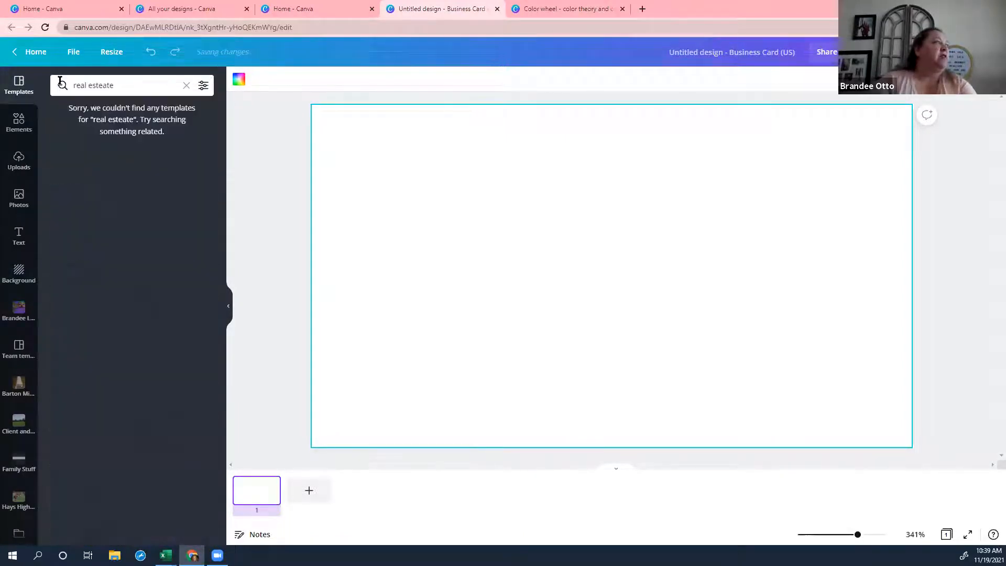
key("BackSpace")
type("=")
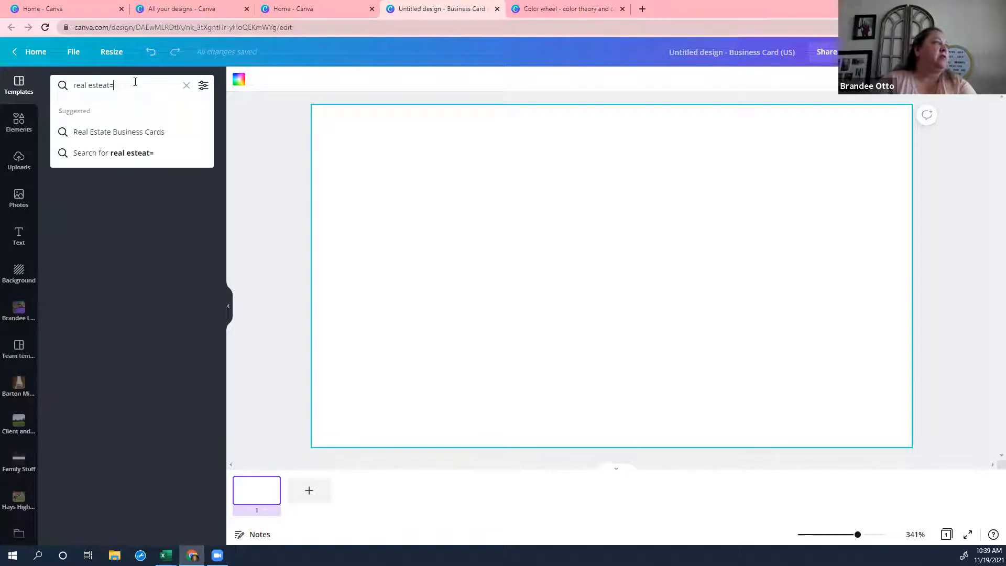
key("BackSpace")
key("BackSpace")
key("BackSpace")
key("BackSpace")
type("ate")
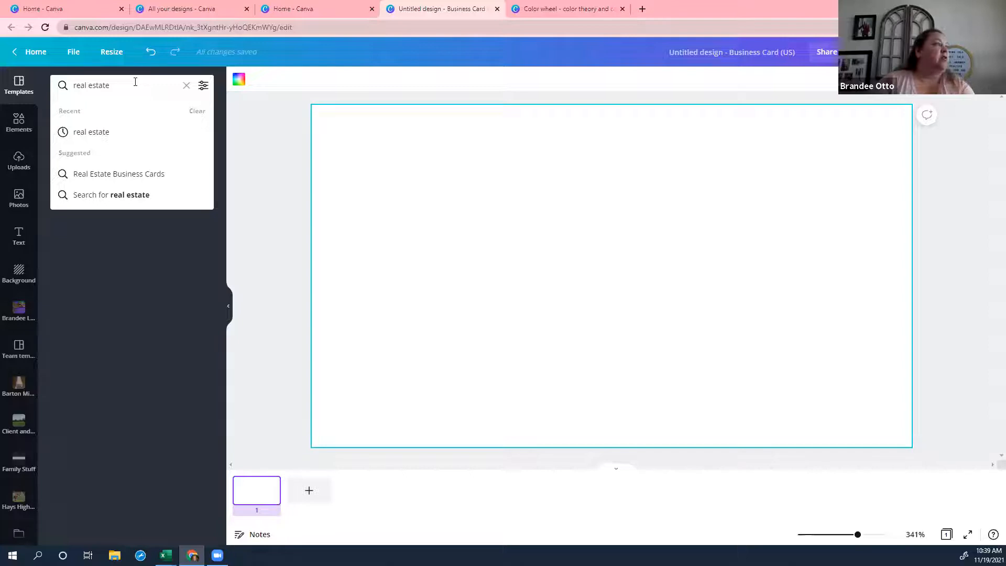
key("Return")
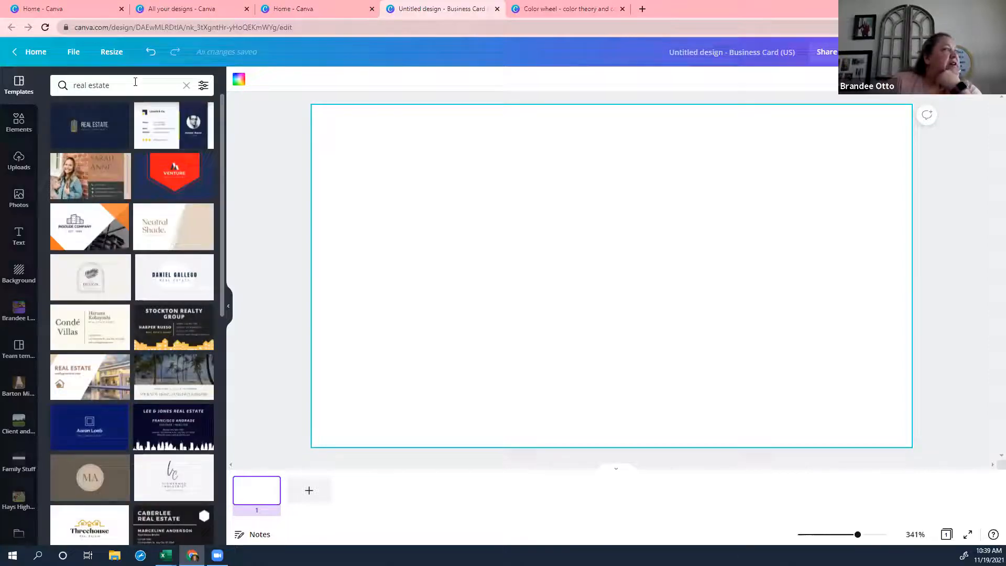
left_click(85, 175)
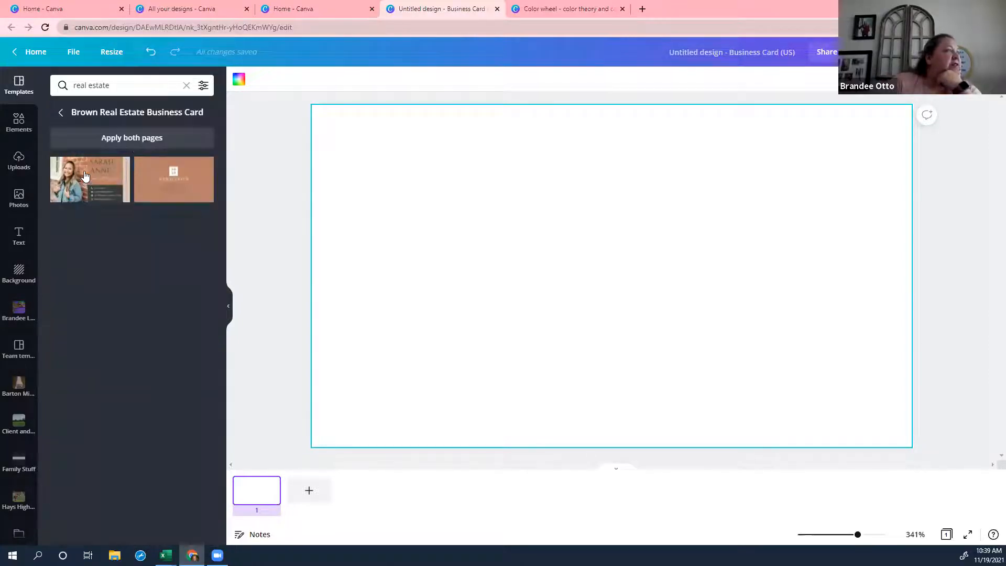
- Try the front page of the Brown Real Estate Business Card on the blank card and undo it
left_click(85, 176)
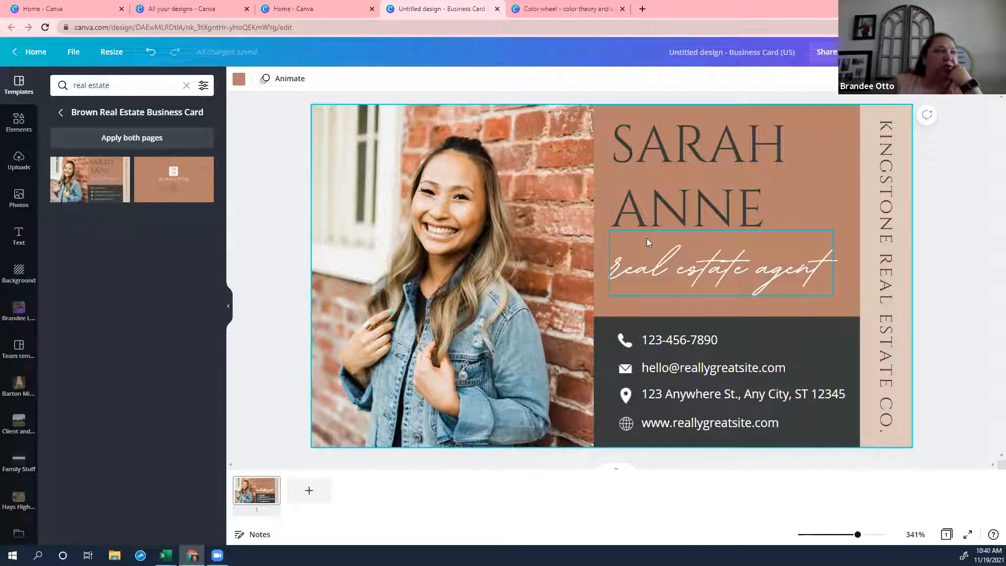
left_click(152, 54)
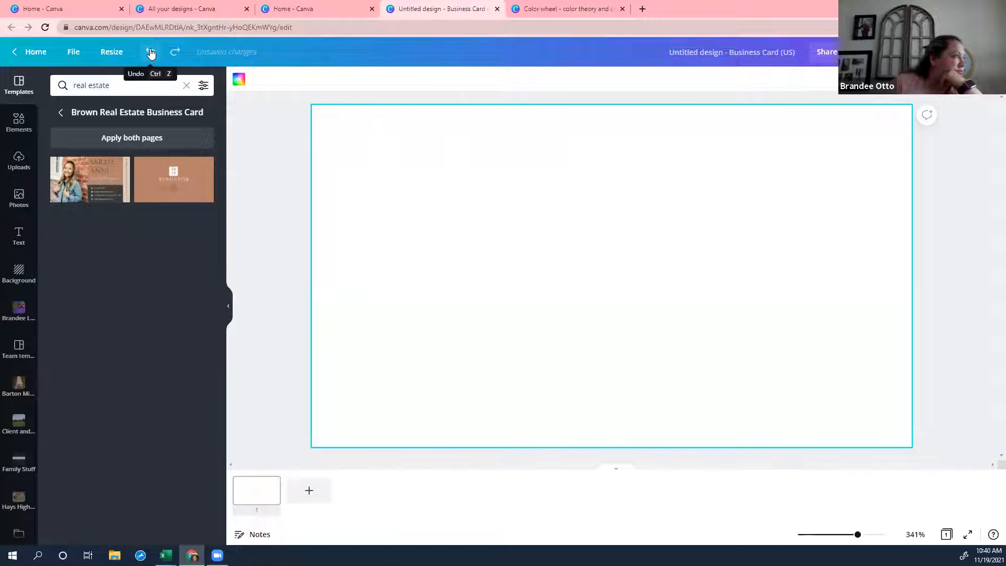
left_click(114, 86)
key("Escape")
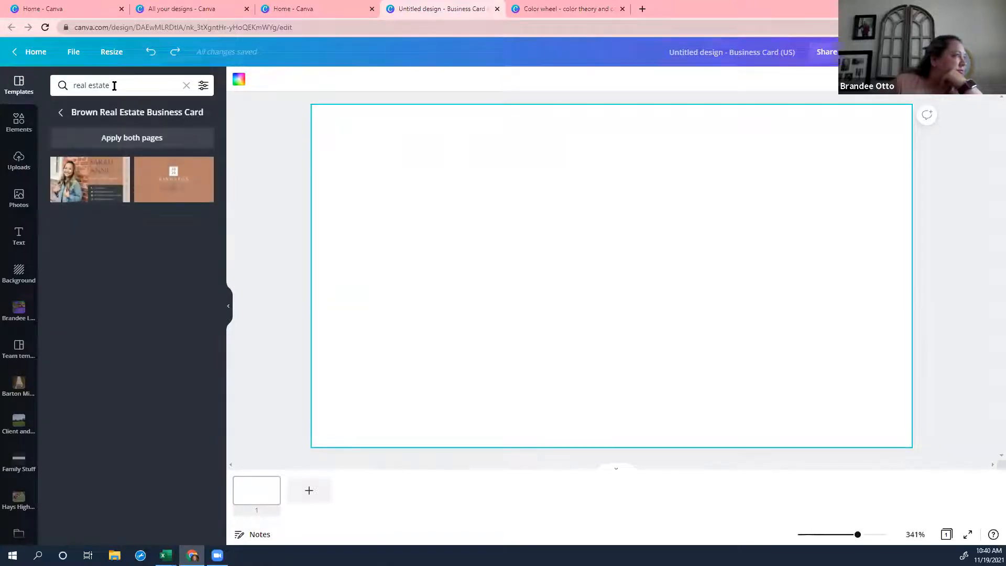
- Return to the "real estate" template results and apply the black-and-orange Stockton Realty Group template to the card
left_click(59, 114)
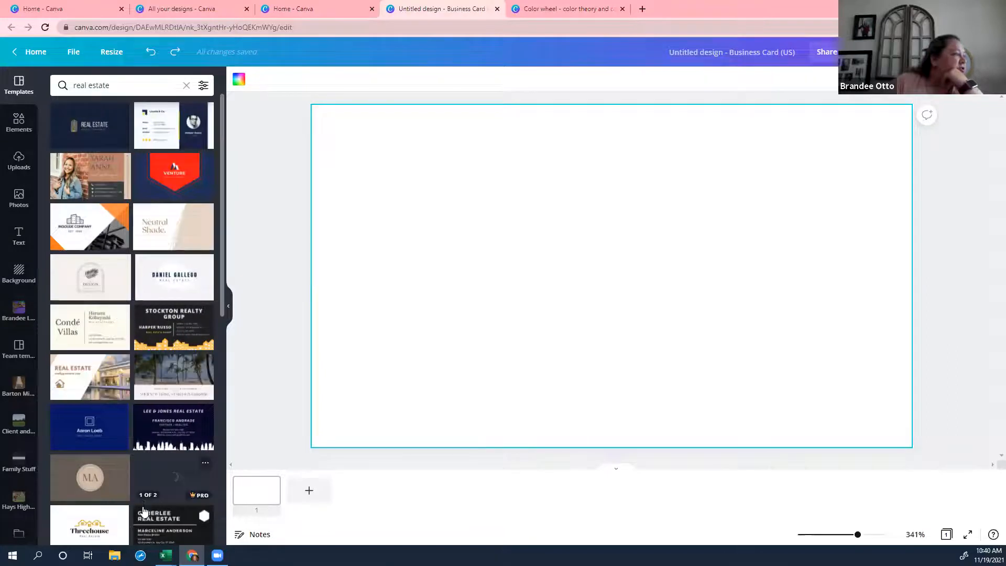
left_click(175, 332)
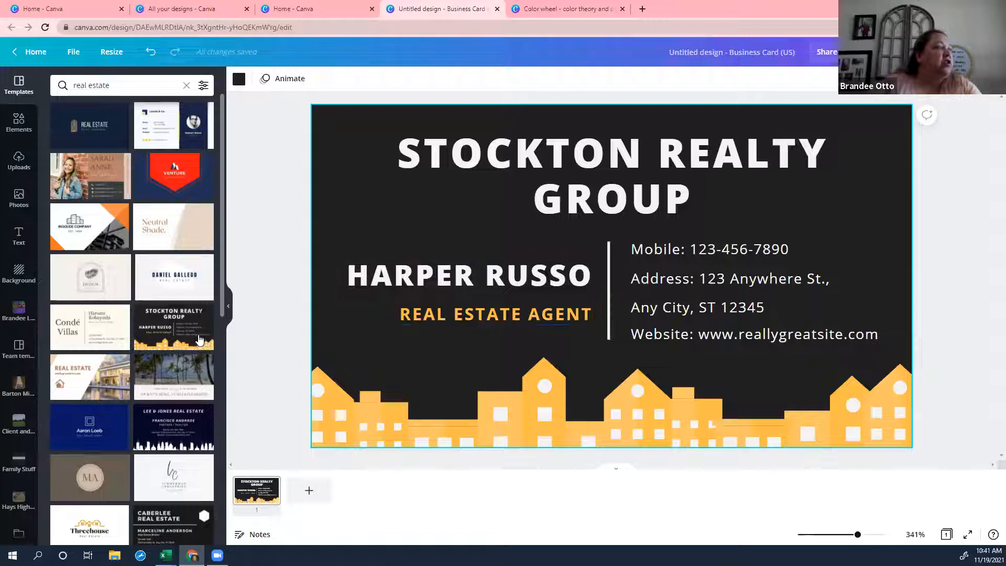
mouse_move(222, 230)
left_mouse_down()
mouse_move(223, 338)
mouse_move(221, 214)
left_mouse_up()
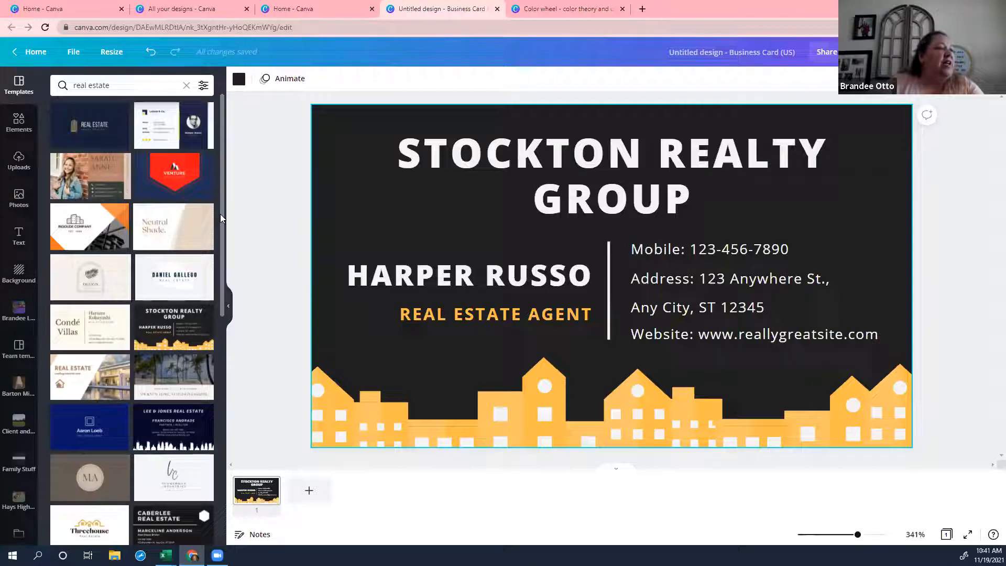
- Recolor both orange shades of the second building from the skyline's left end with the brand kit's gold
left_click(399, 409)
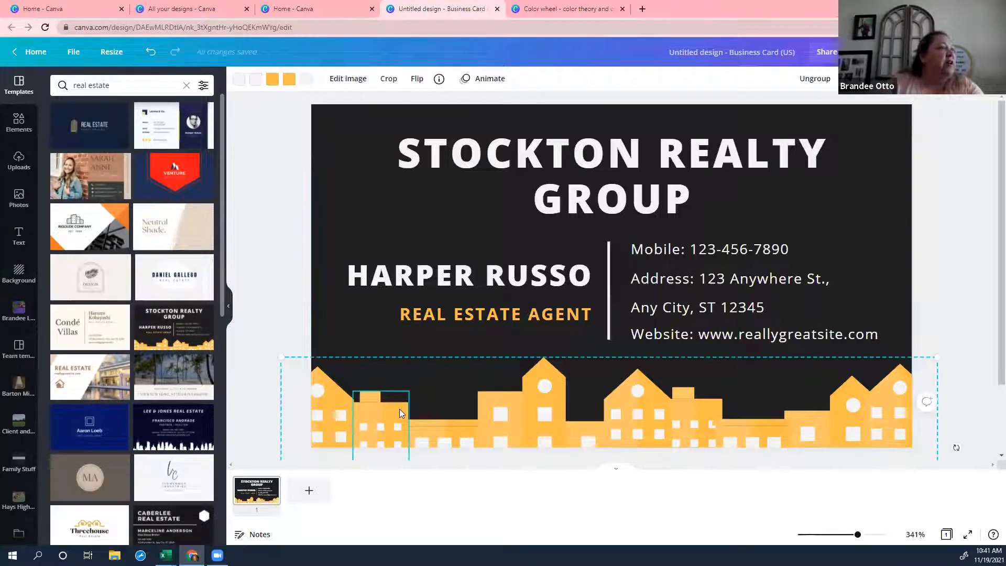
right_click(272, 80)
left_click(272, 79)
left_click(272, 79)
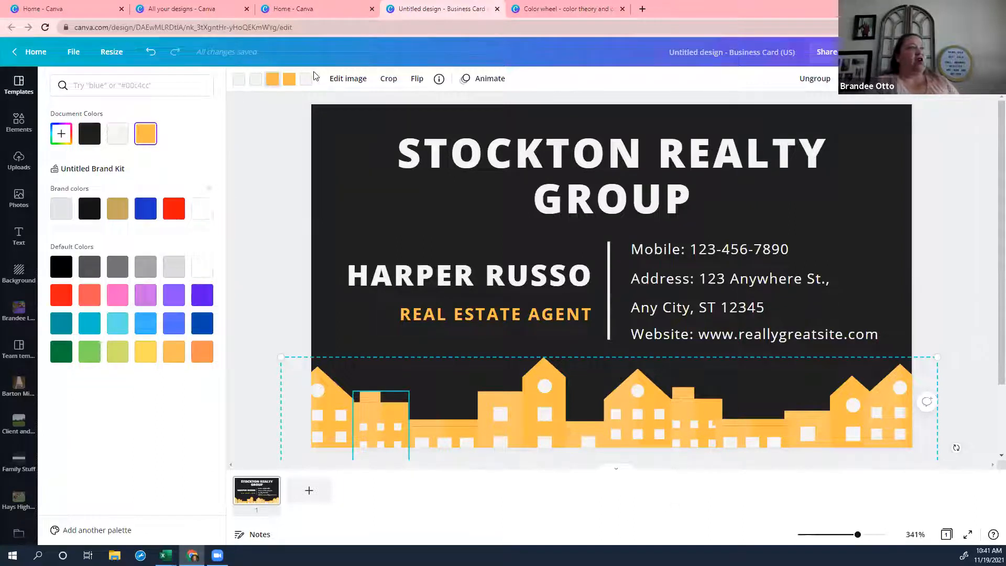
left_click(116, 210)
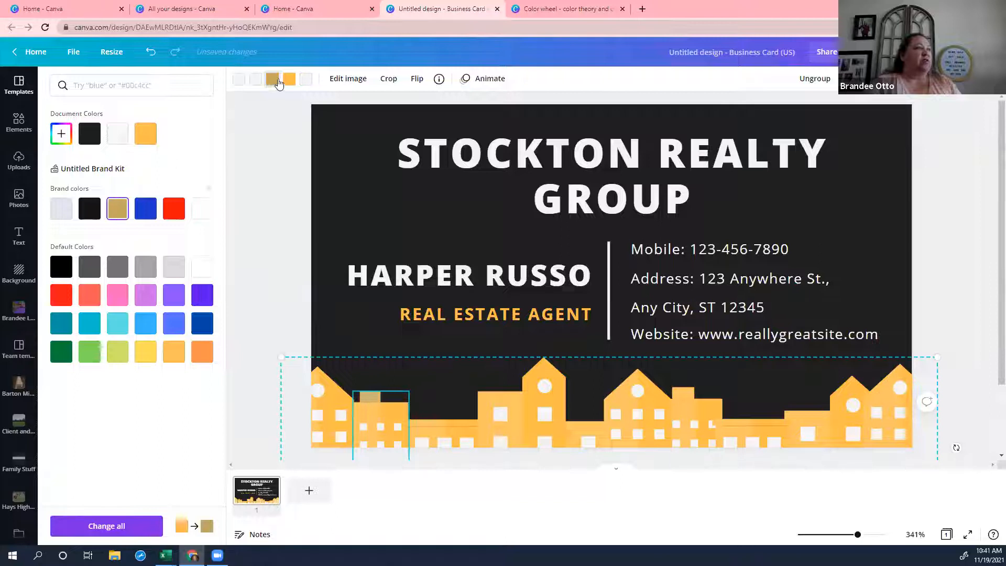
left_click(120, 212)
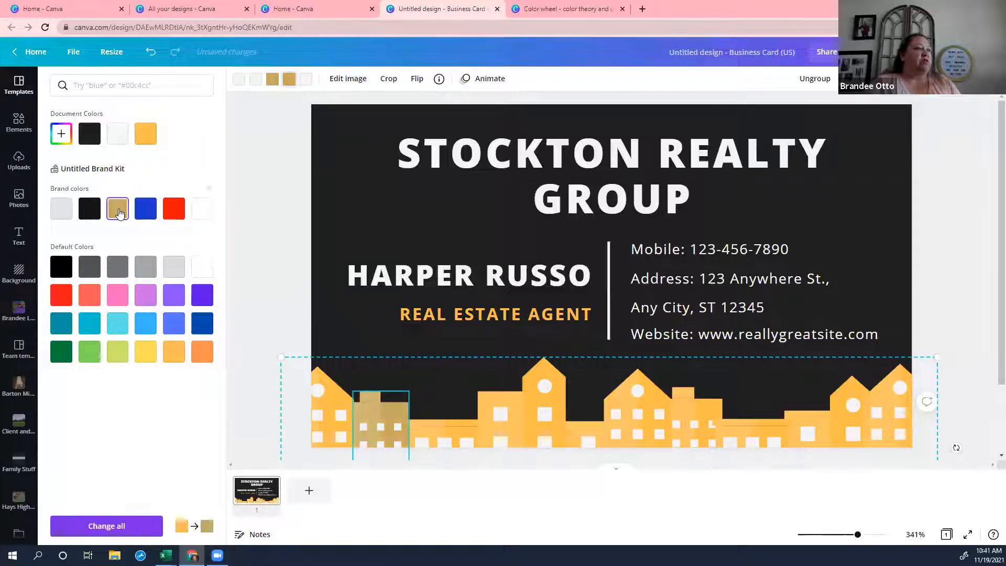
- Recolor the orange of the tall central building and the building group at the skyline's right end with the brand gold
right_click(528, 376)
left_click(526, 377)
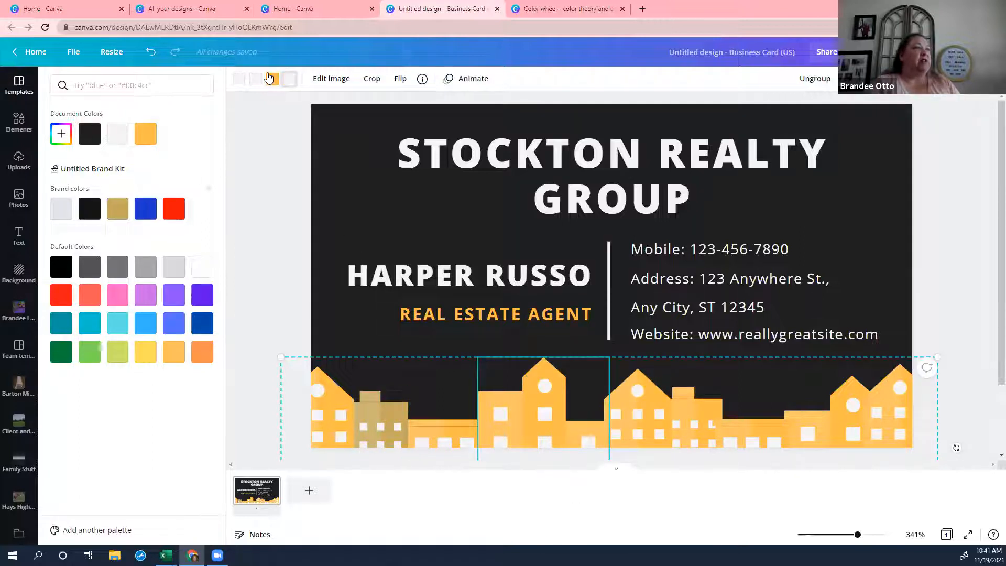
left_click(117, 209)
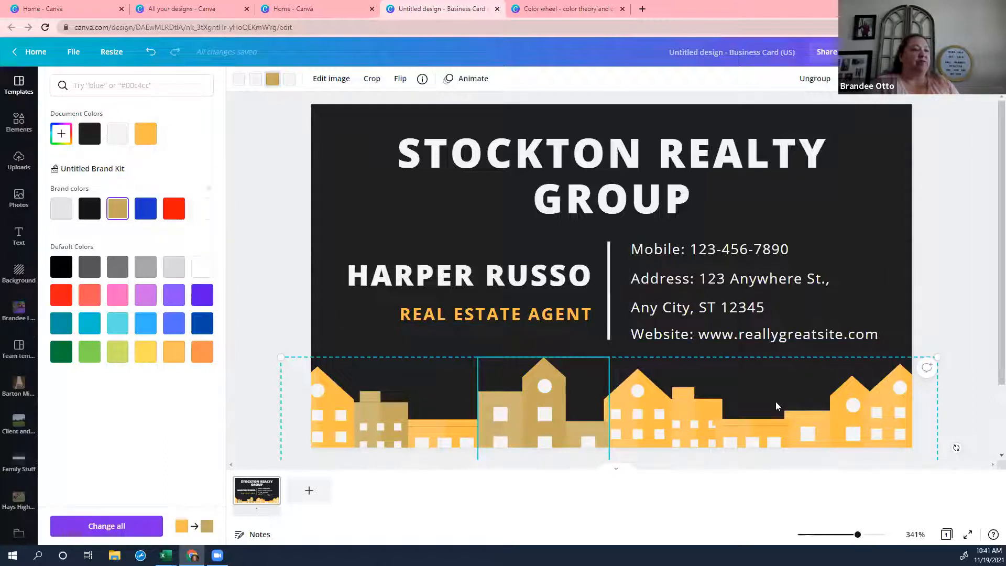
left_click(795, 412)
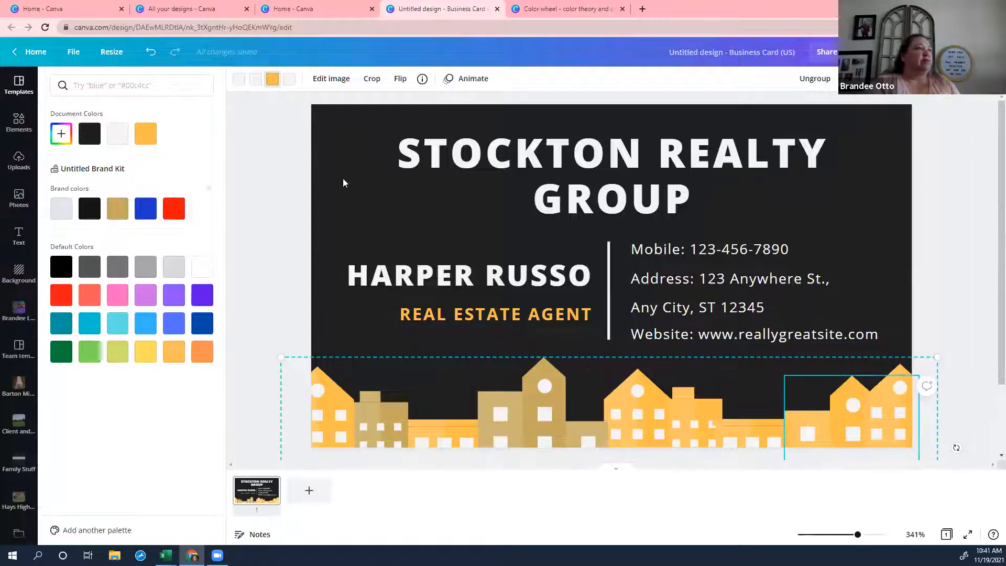
left_click(272, 78)
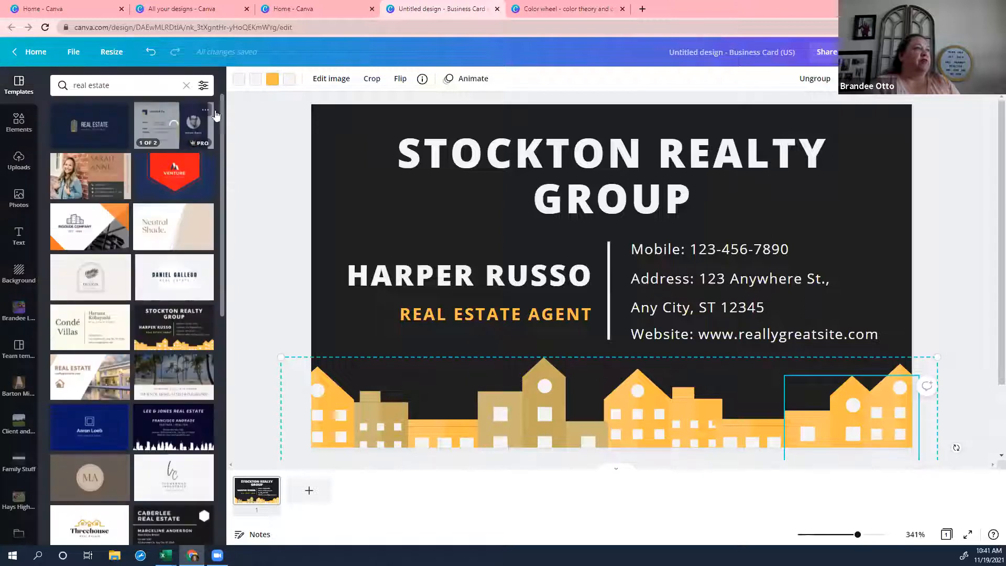
left_click(272, 80)
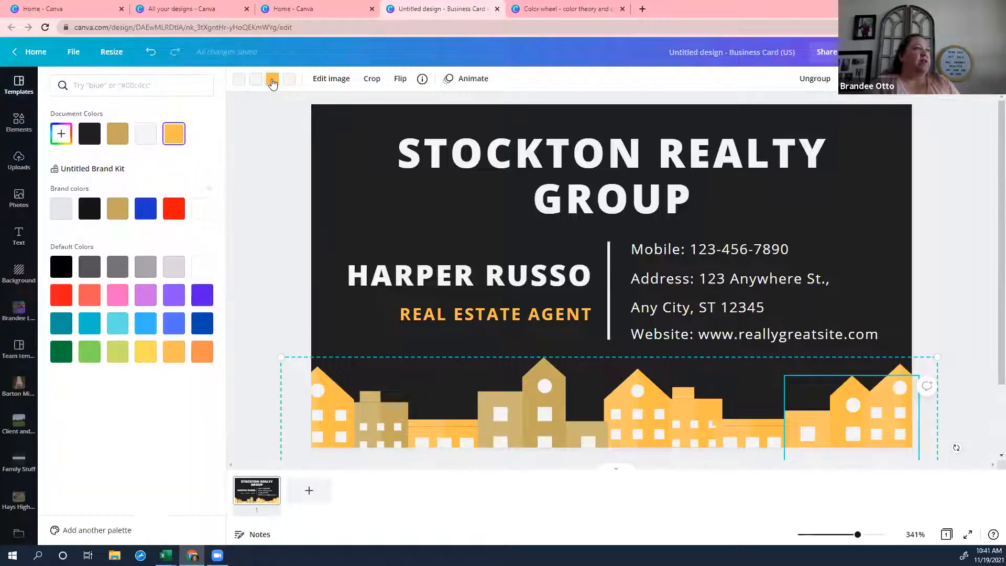
left_click(117, 208)
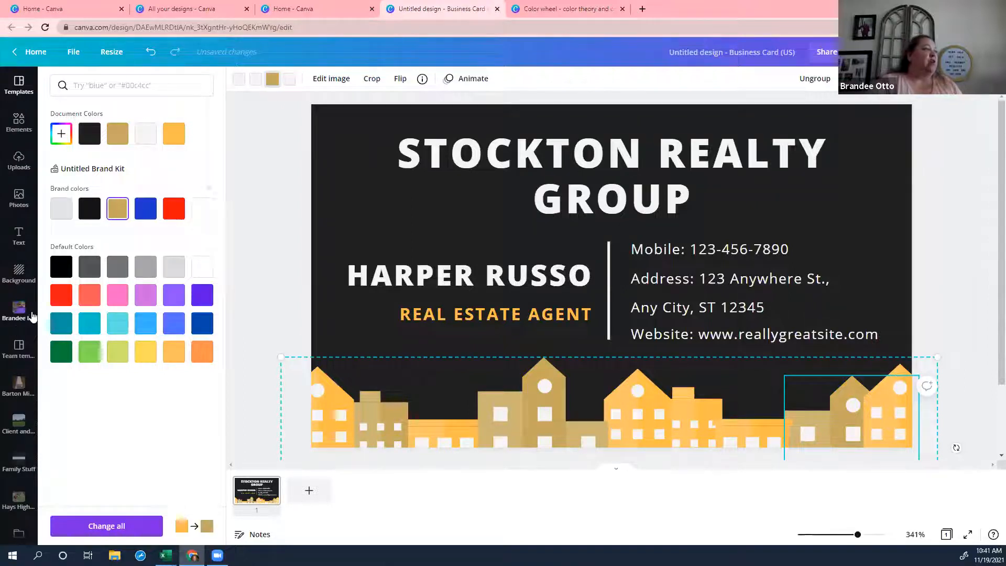
- Insert the white-and-gold Realty ONE Group Prosper logo from the brand kit's logos onto the card
left_click(32, 176)
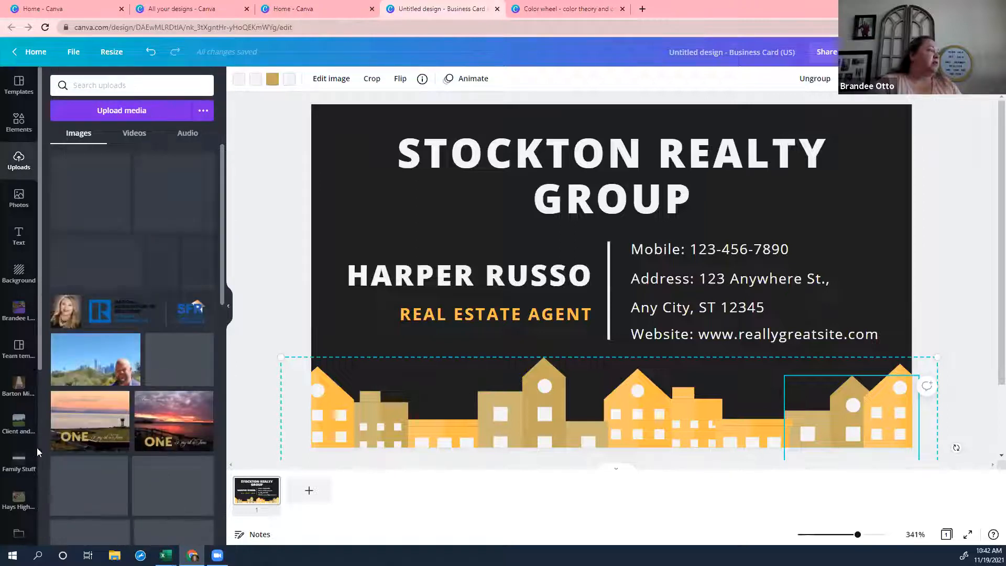
scroll(43, 475, "down", 5)
left_click(19, 451)
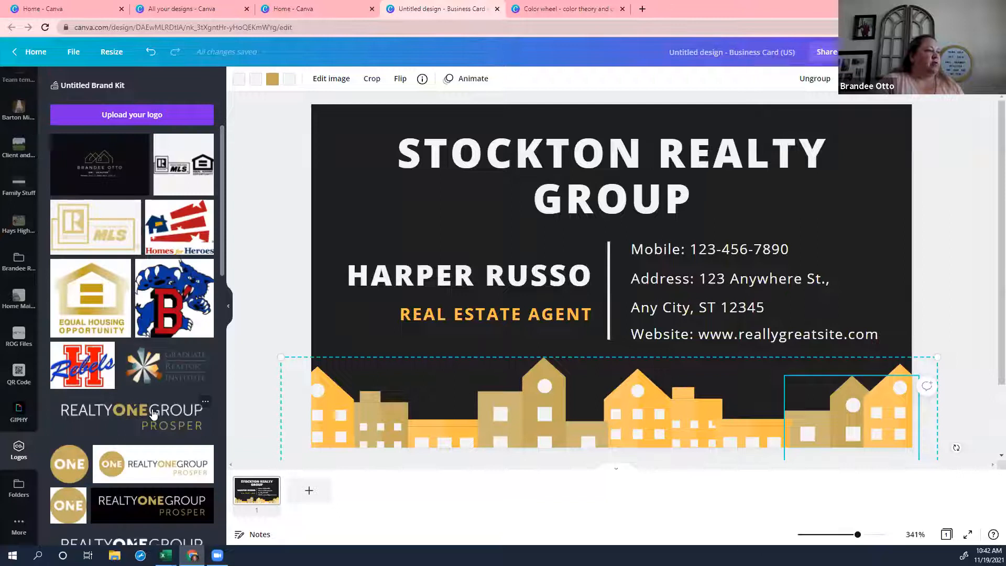
left_click(153, 413)
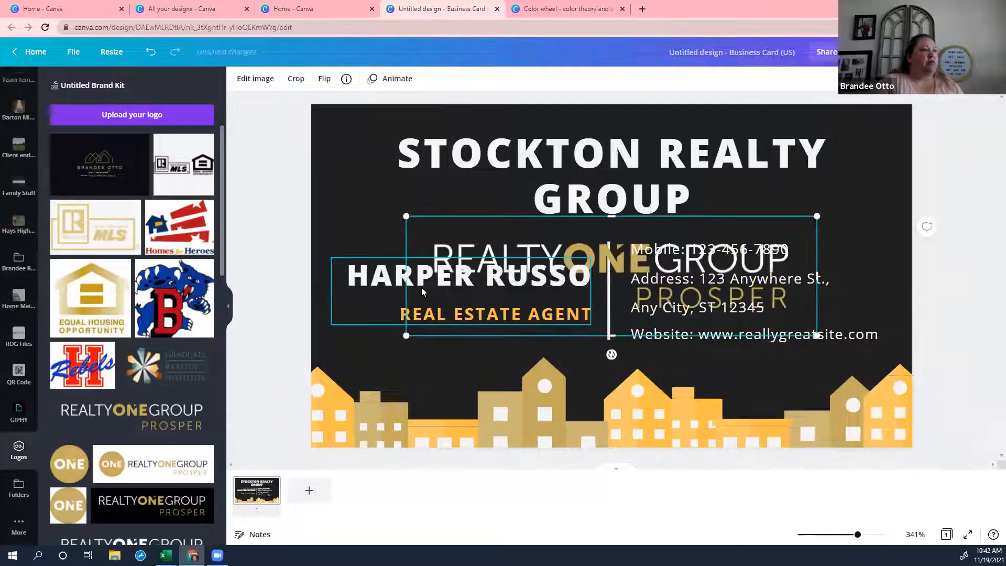
- Delete the agent name and title text, and shrink the logo to fit in its place beside the vertical divider
left_click(390, 279)
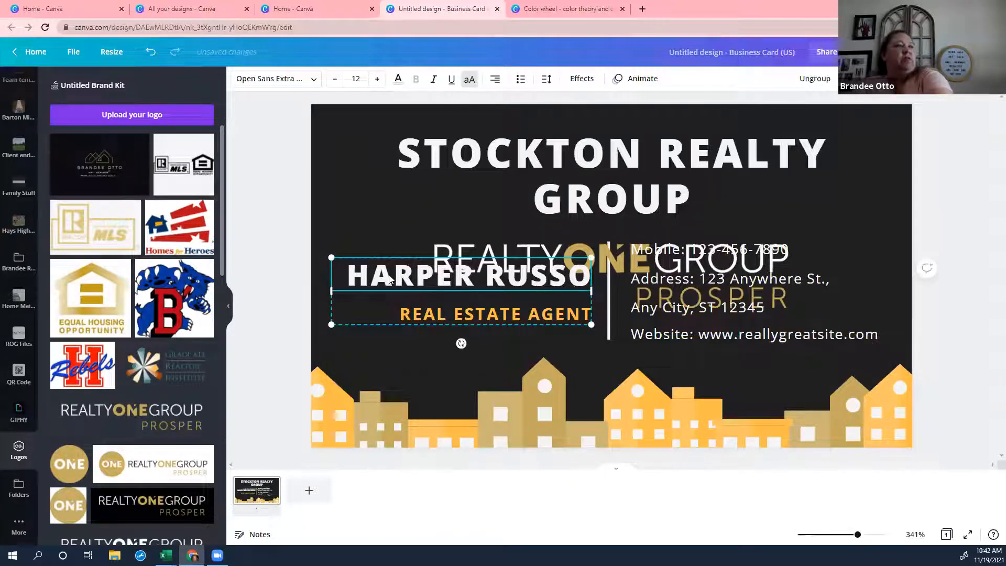
key("Delete")
left_click(561, 292)
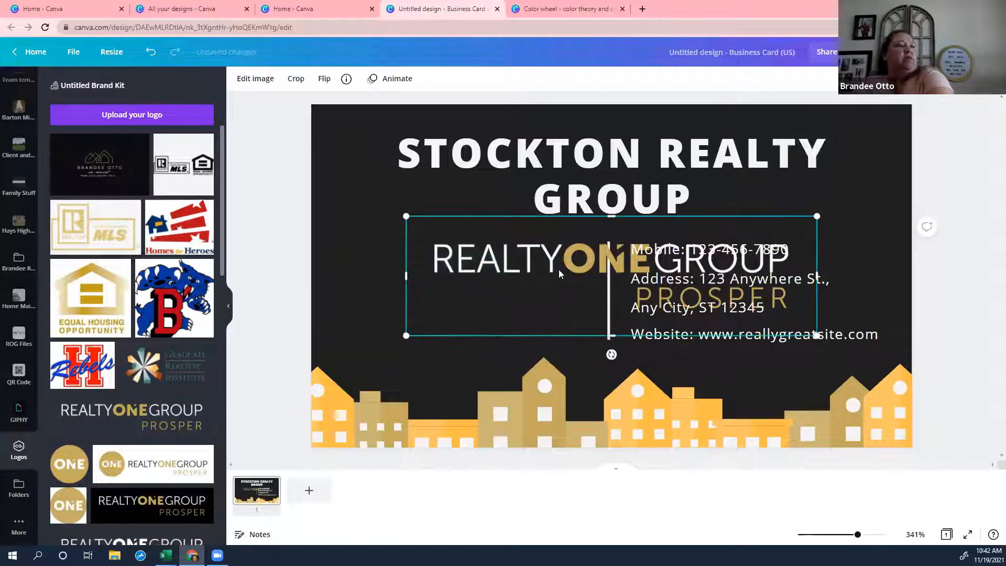
left_click_drag(559, 269, 472, 273)
left_click(716, 340)
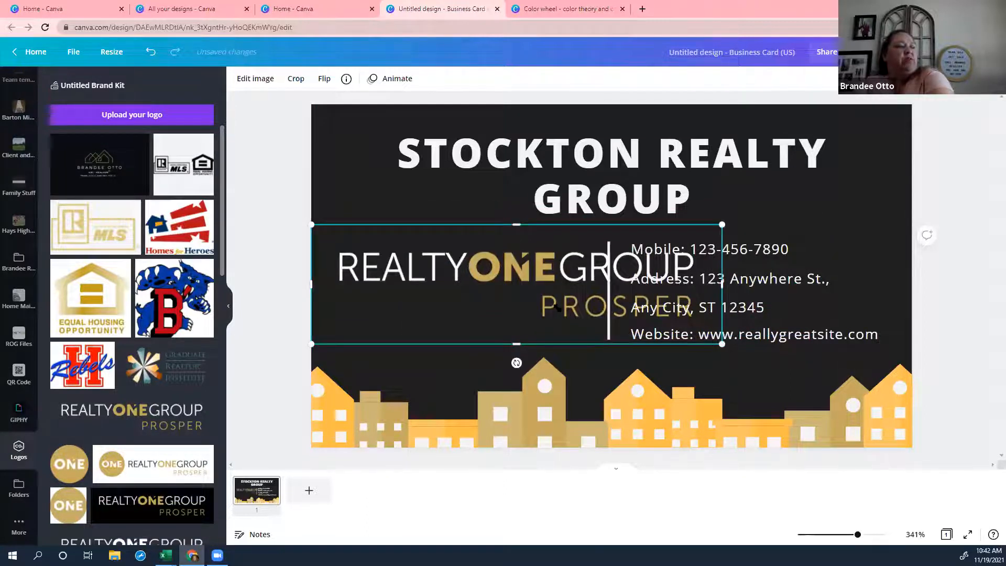
left_click_drag(556, 308, 540, 305)
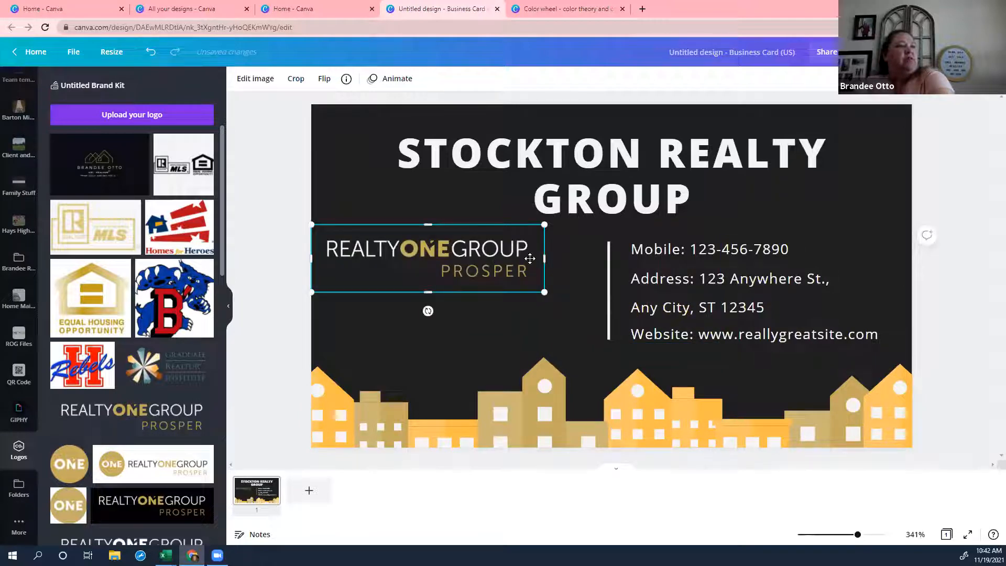
left_click_drag(530, 258, 579, 266)
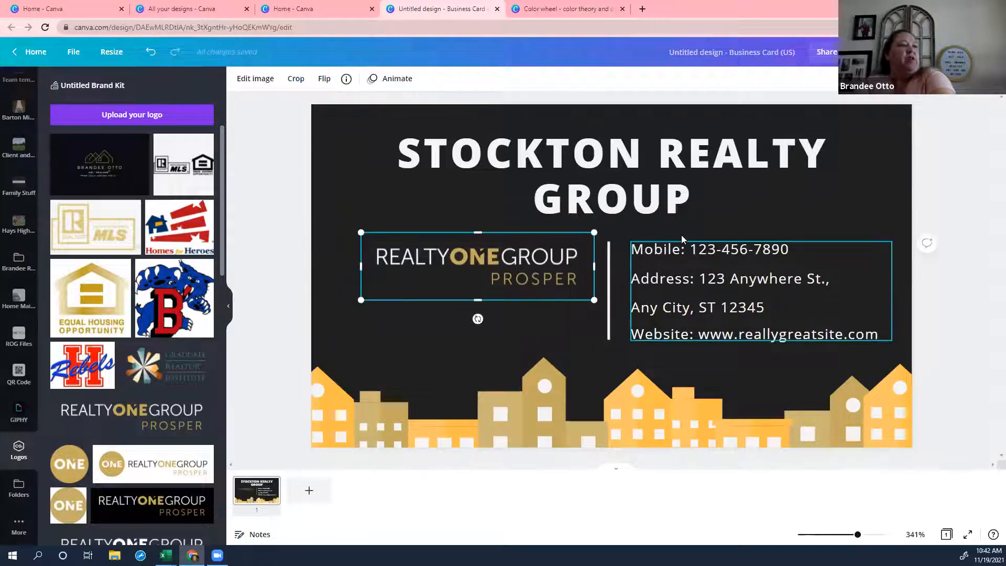
- Move the contact details and vertical divider down slightly, and place the logo at the card's right edge below the heading
left_click(701, 256)
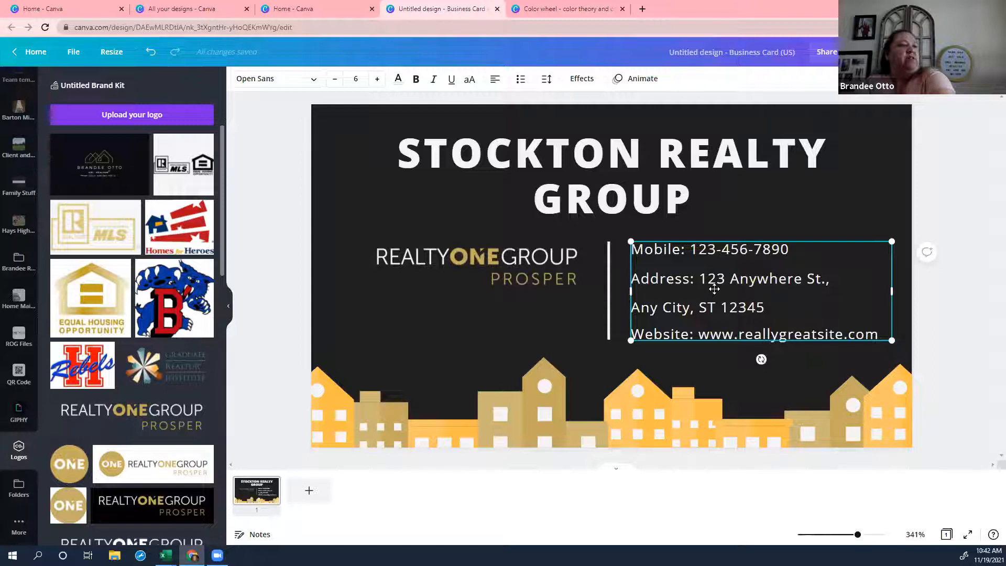
left_click_drag(715, 289, 716, 314)
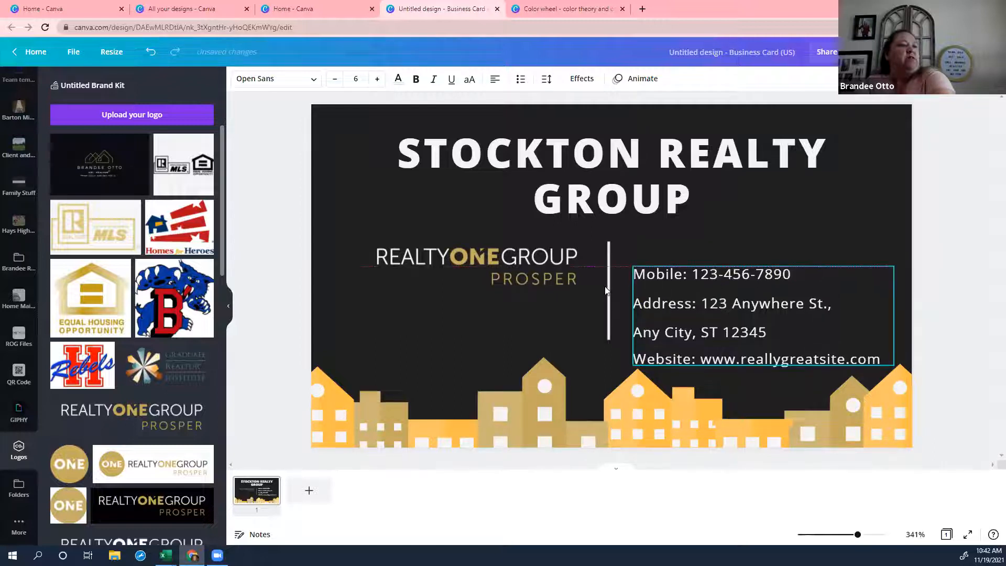
left_click_drag(605, 309, 580, 301)
left_click_drag(739, 227, 844, 252)
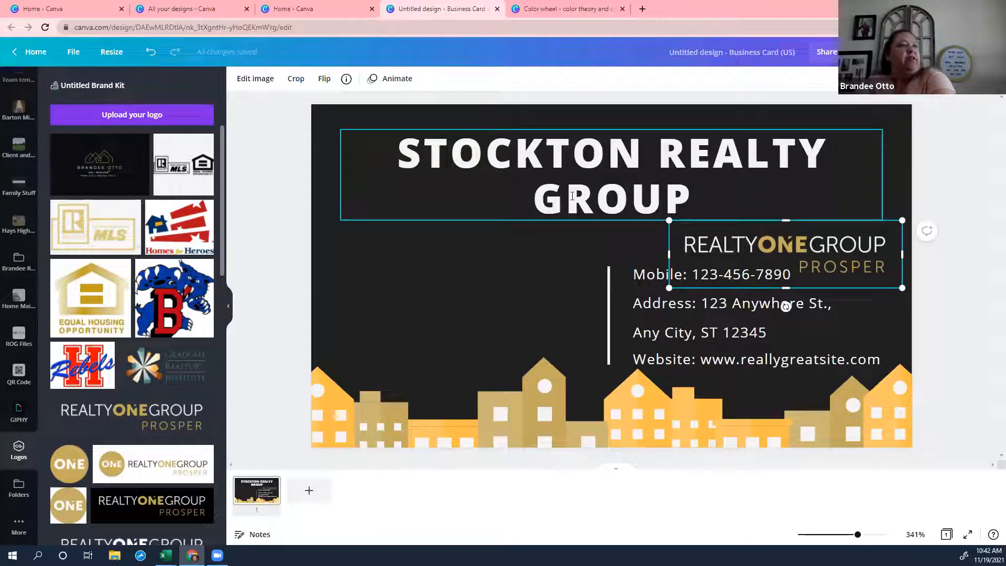
- Replace the Stockton Realty Group heading with the agent's full name
double_click(627, 191)
left_click(628, 191)
type("B")
key("BackSpace")
key("BackSpace")
key("BackSpace")
key("BackSpace")
key("BackSpace")
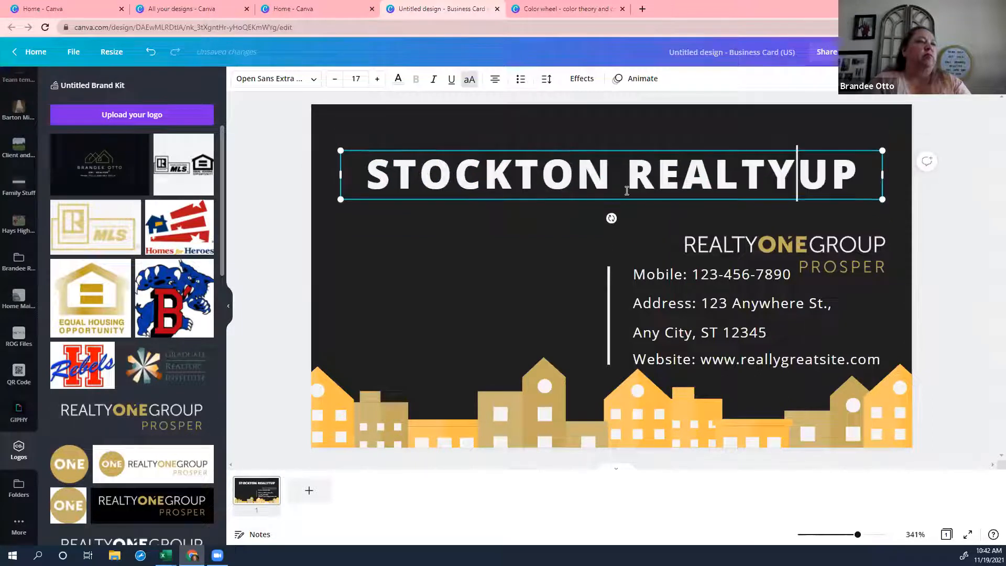
key("BackSpace")
key("BackSpace")
key("BackSpace")
key("BackSpace")
key("BackSpace")
key("BackSpace")
key("BackSpace")
key("BackSpace")
key("BackSpace")
key("BackSpace")
key("BackSpace")
key("BackSpace")
key("BackSpace")
key("BackSpace")
key("BackSpace")
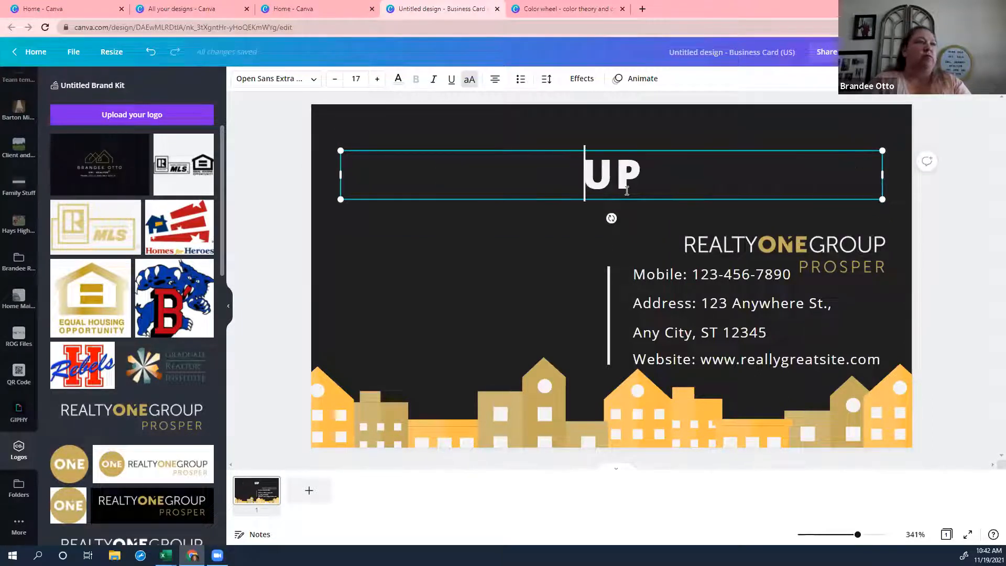
key("Delete")
key("Delete")
type("BRANDEE OTTO")
key("Return")
key("BackSpace")
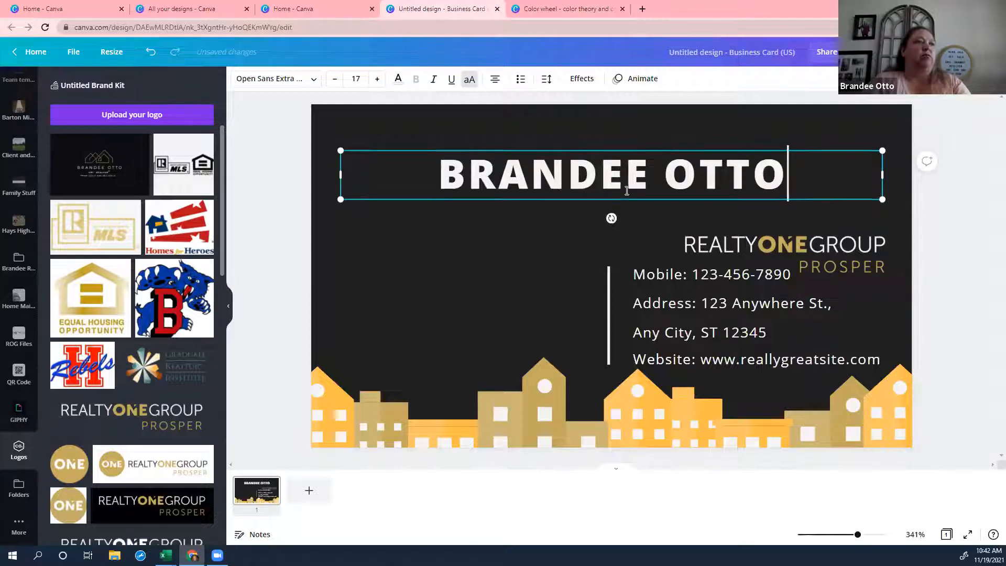
left_click(573, 253)
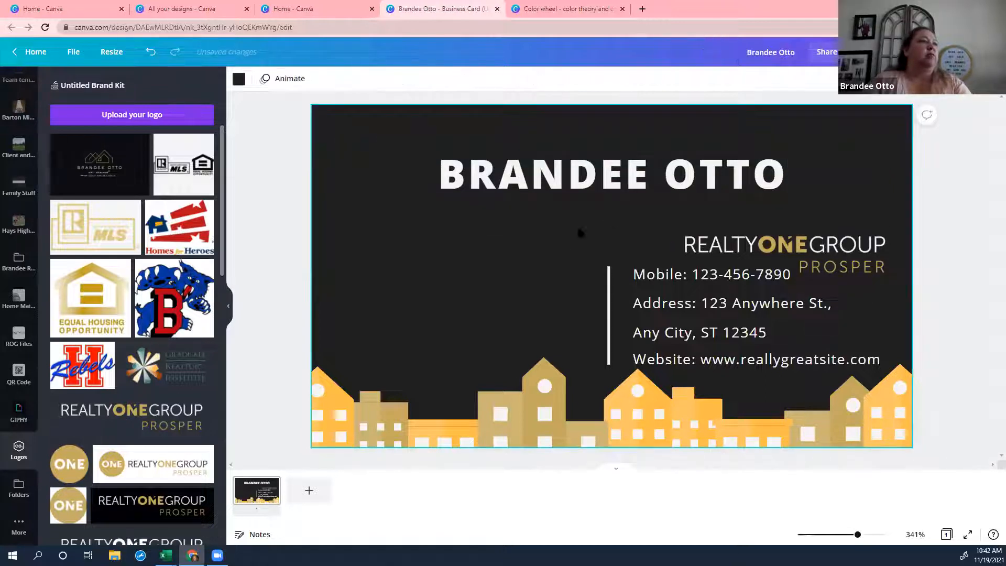
- Duplicate the agent name heading and align the copy directly below the original
left_click(608, 186)
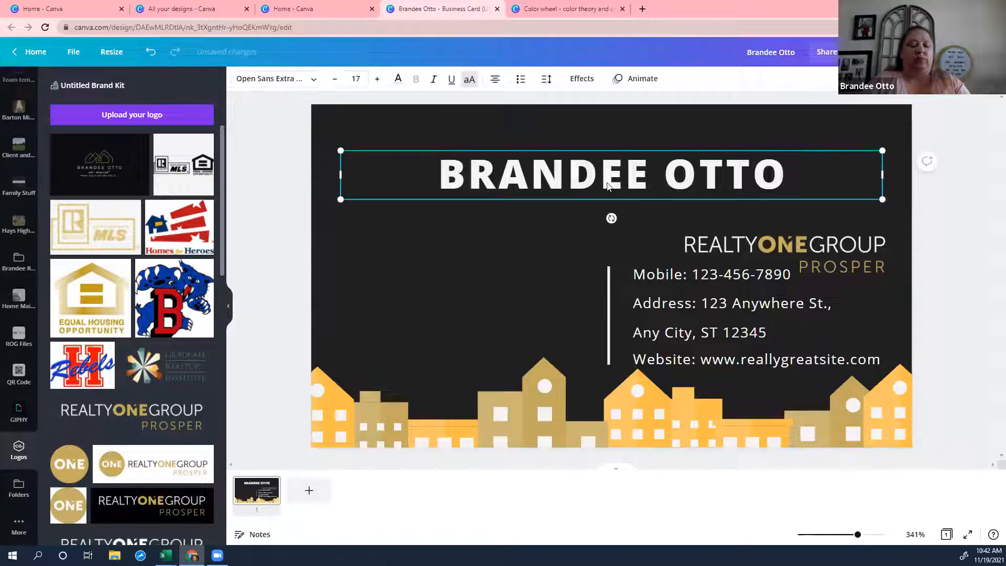
key("ctrl+v")
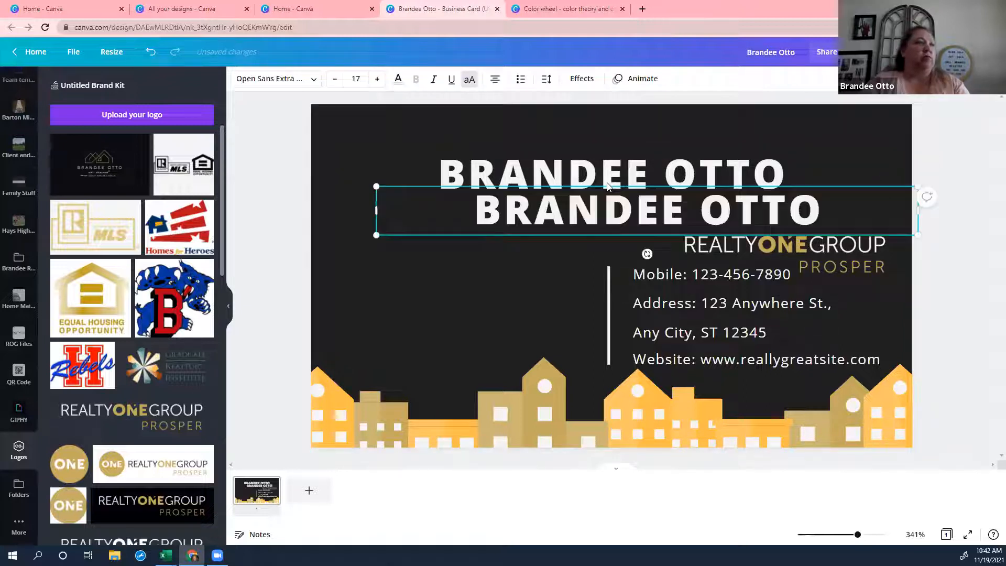
left_click_drag(628, 214, 589, 213)
double_click(589, 214)
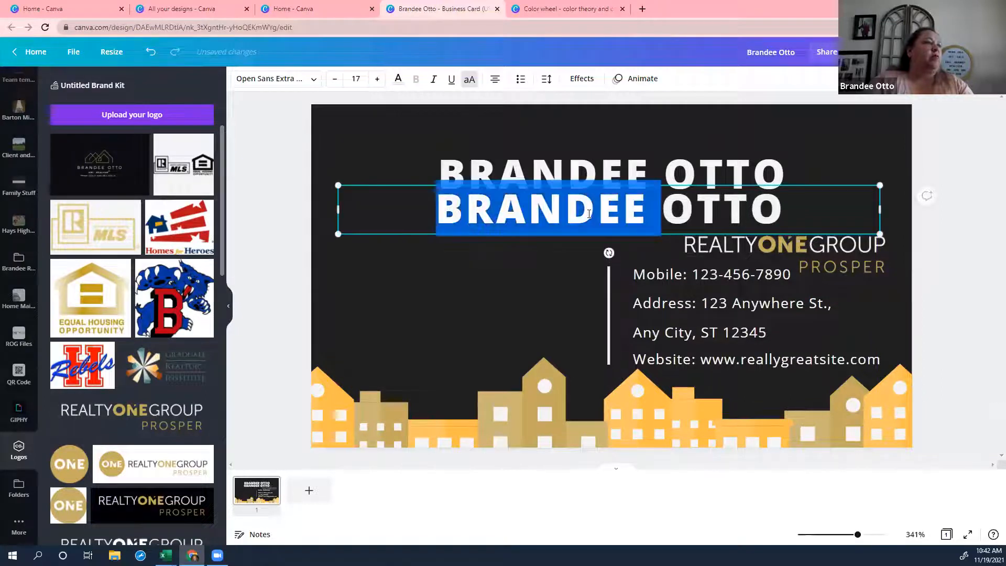
left_click(682, 177)
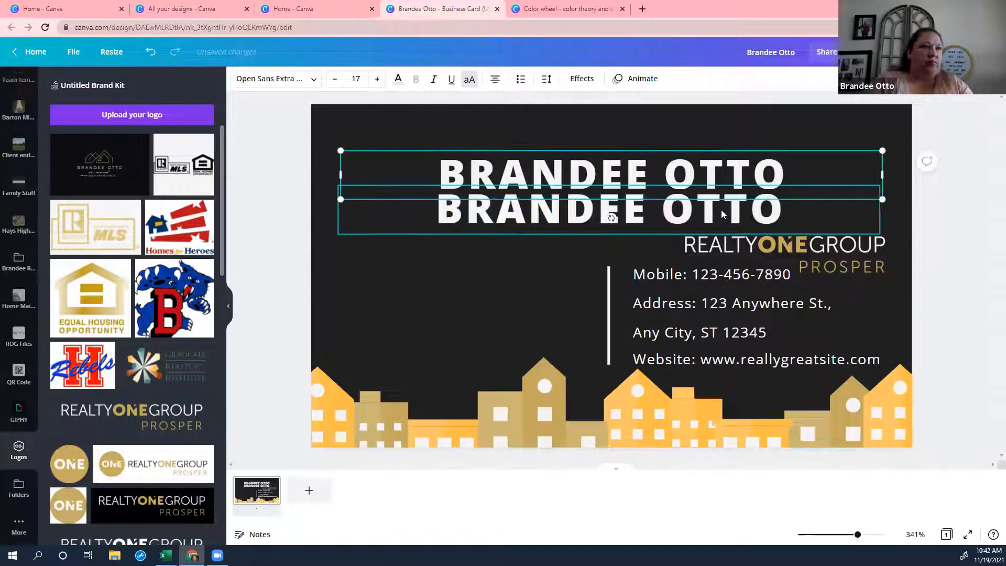
- Change the font of the lower duplicate of the name heading to Trocchi
left_click(722, 211)
double_click(782, 224)
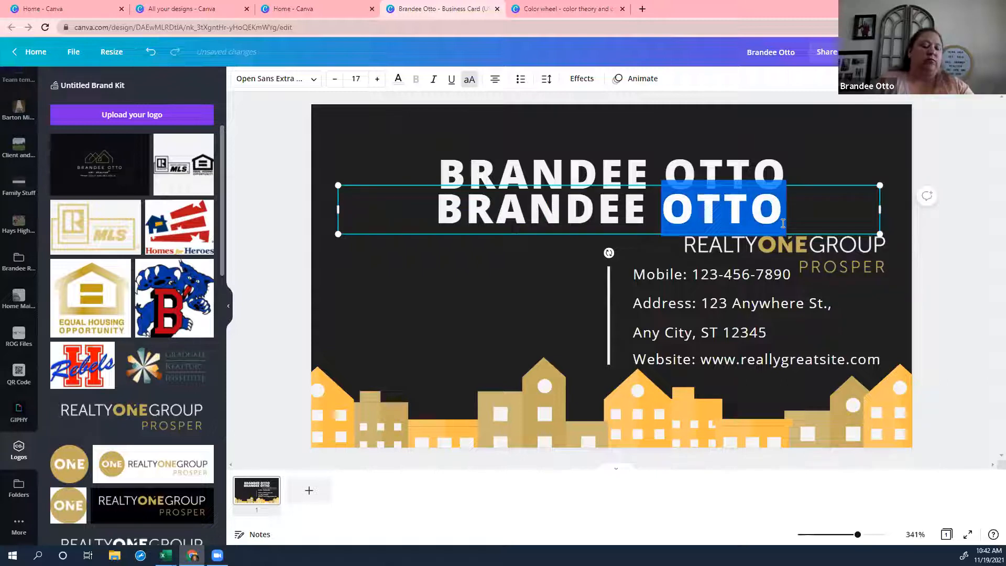
key("Left")
key("shift+Home")
key("Right")
key("Right")
key("Right")
key("Right")
key("Right")
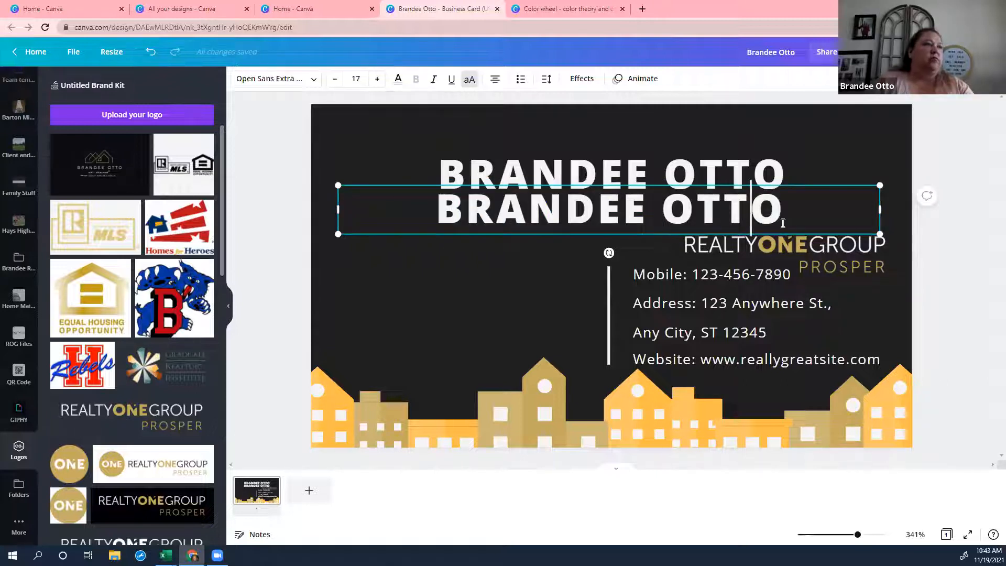
left_click_drag(783, 223, 442, 67)
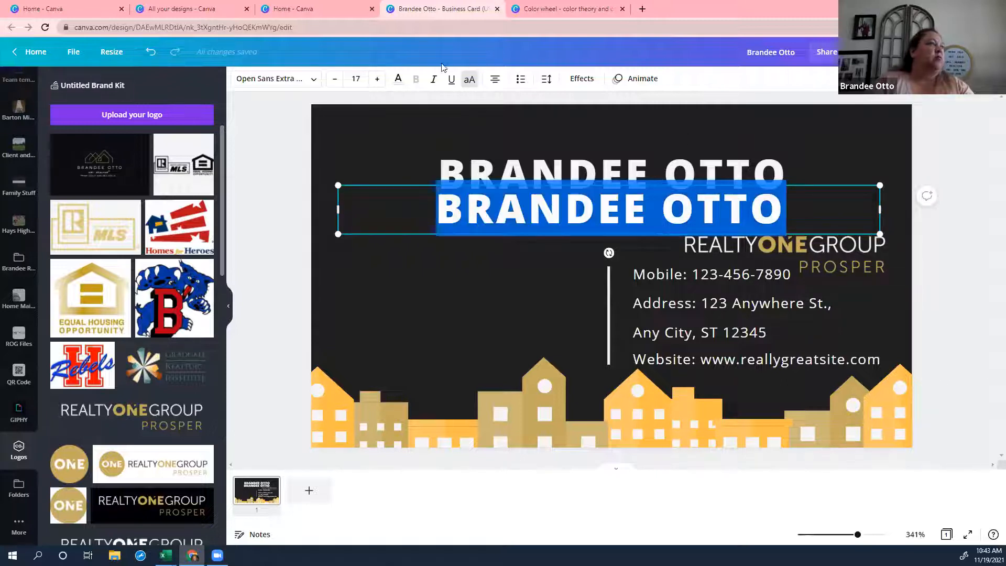
double_click(314, 82)
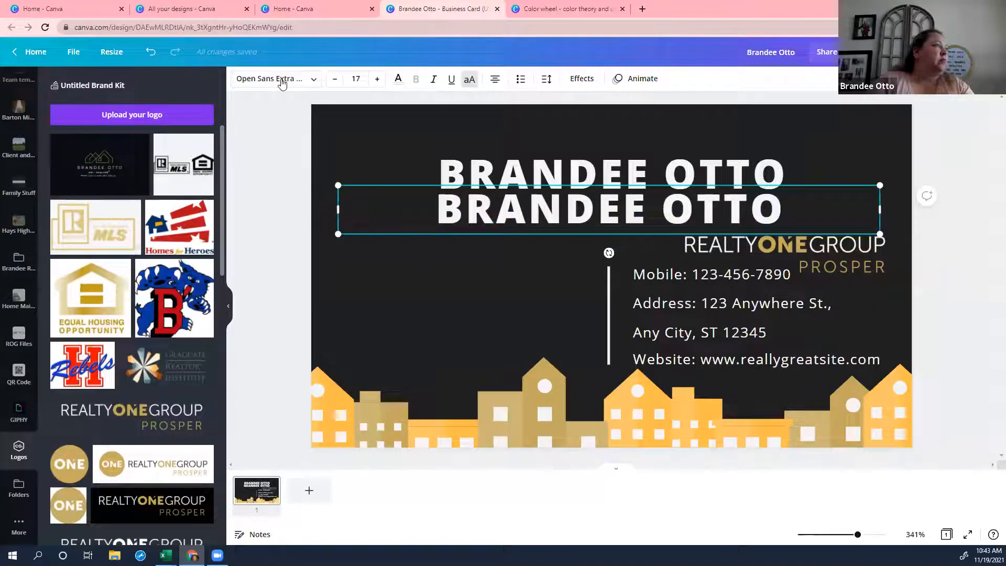
left_click(282, 82)
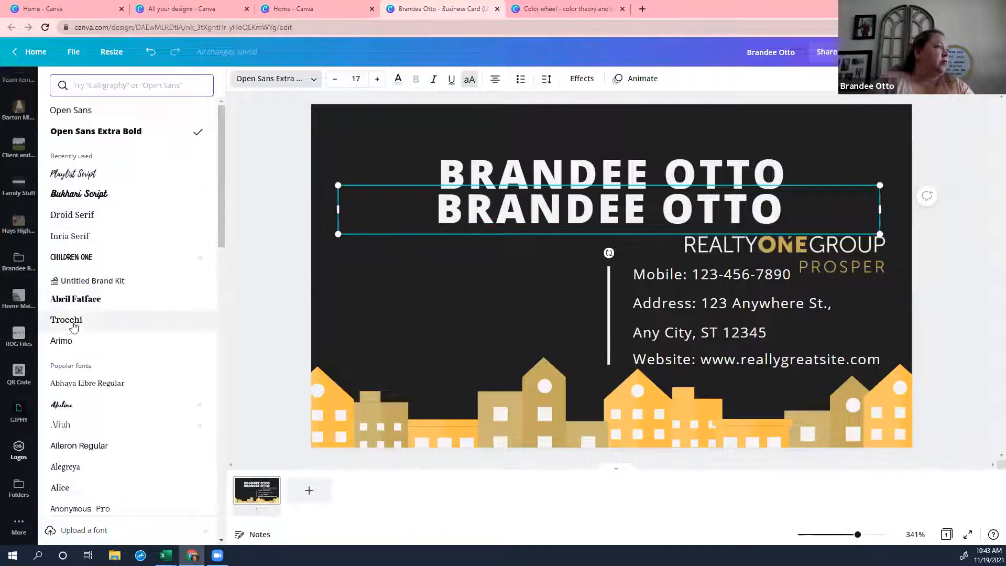
left_click(72, 330)
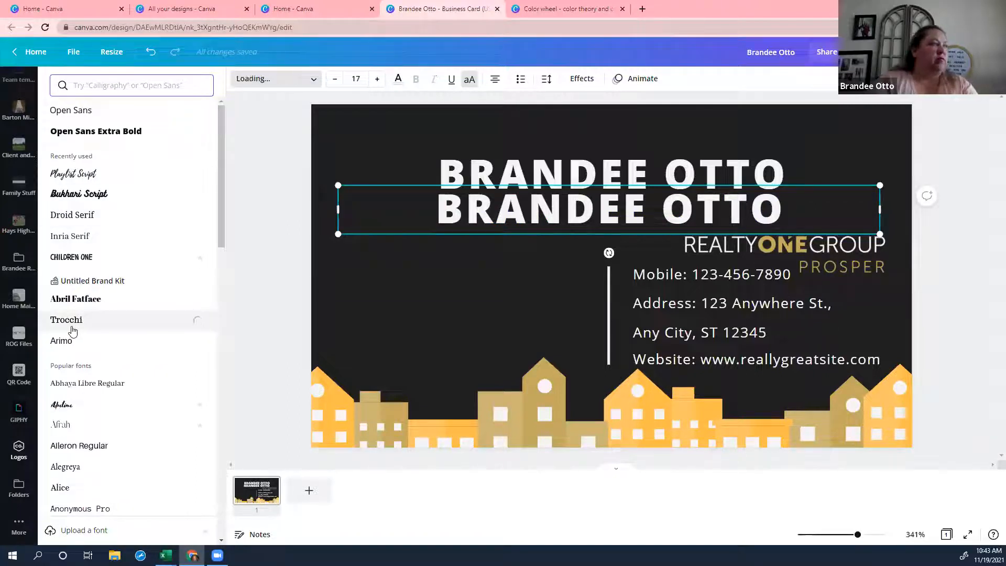
type("REALTOR")
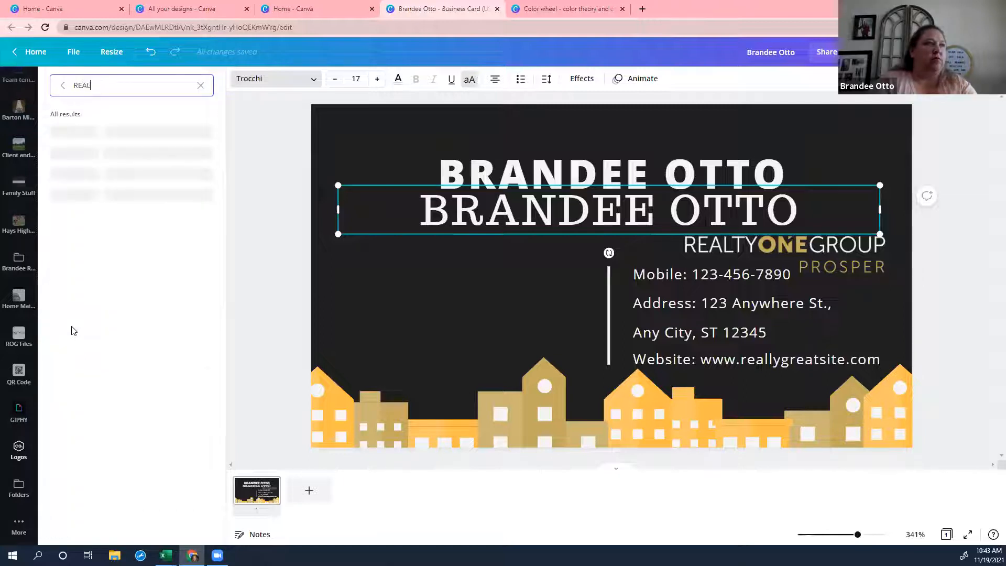
key("BackSpace")
key("BackSpace")
key("BackSpace")
key("BackSpace")
key("BackSpace")
key("BackSpace")
key("BackSpace")
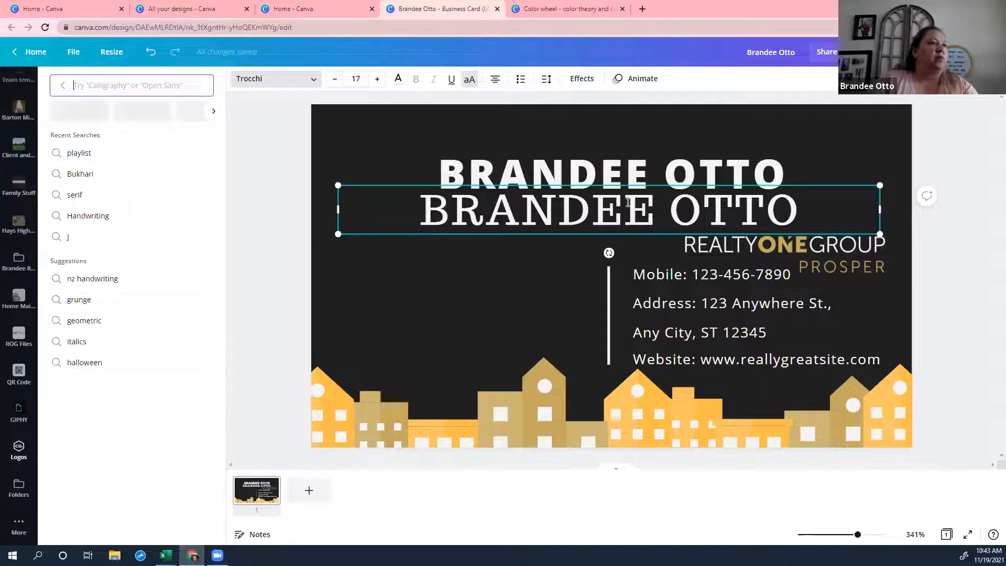
- Replace the text of the lower duplicate heading with REALTOR
left_click_drag(800, 214, 526, 231)
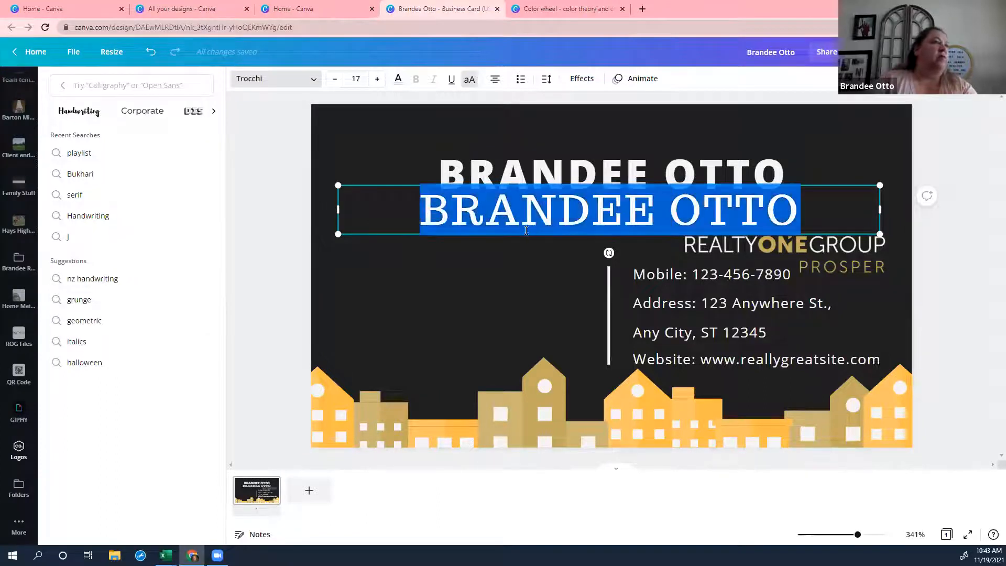
type("REA")
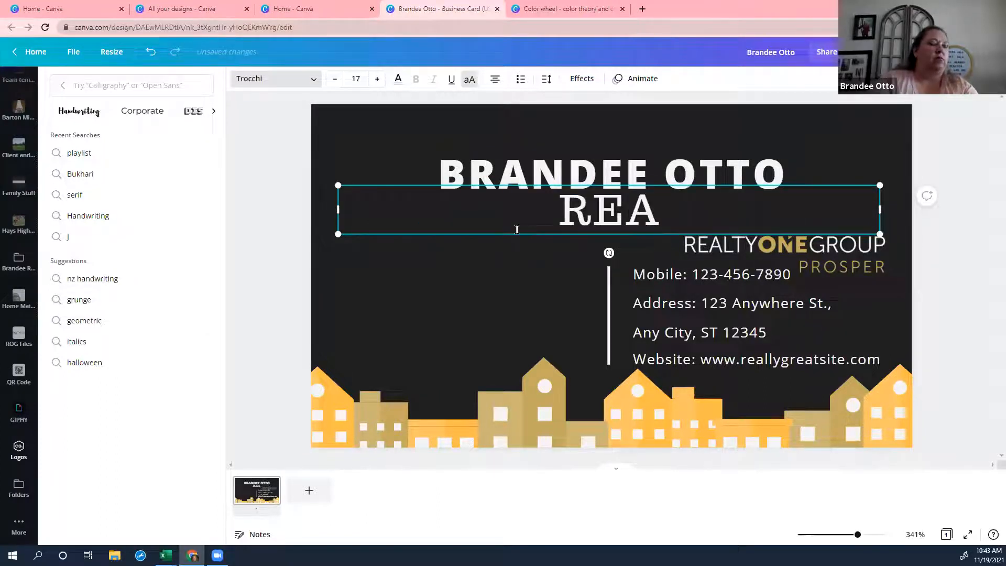
type("LTOR")
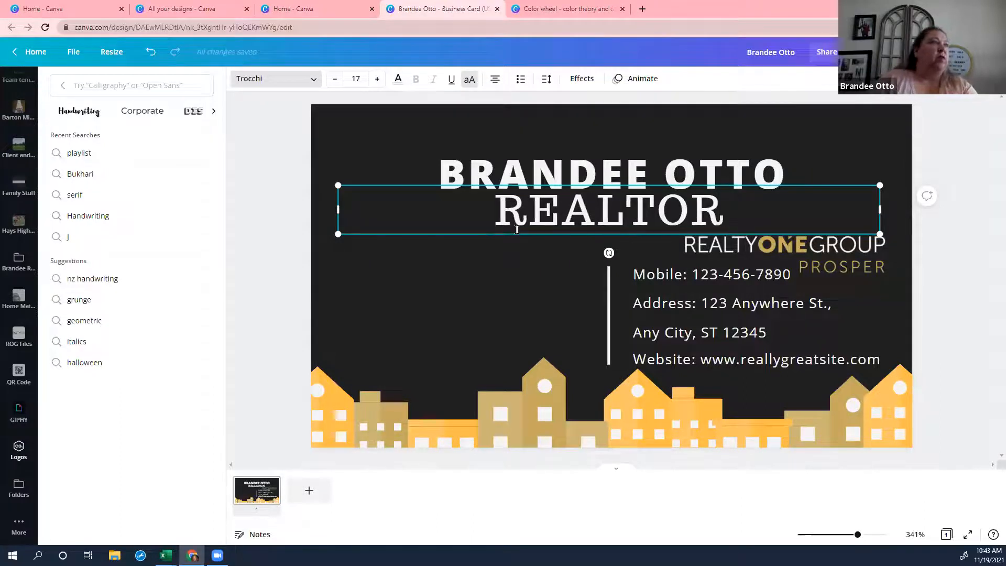
left_click(589, 225)
left_click(557, 272)
- Reduce the REALTOR line's font size to 10
left_click(591, 204)
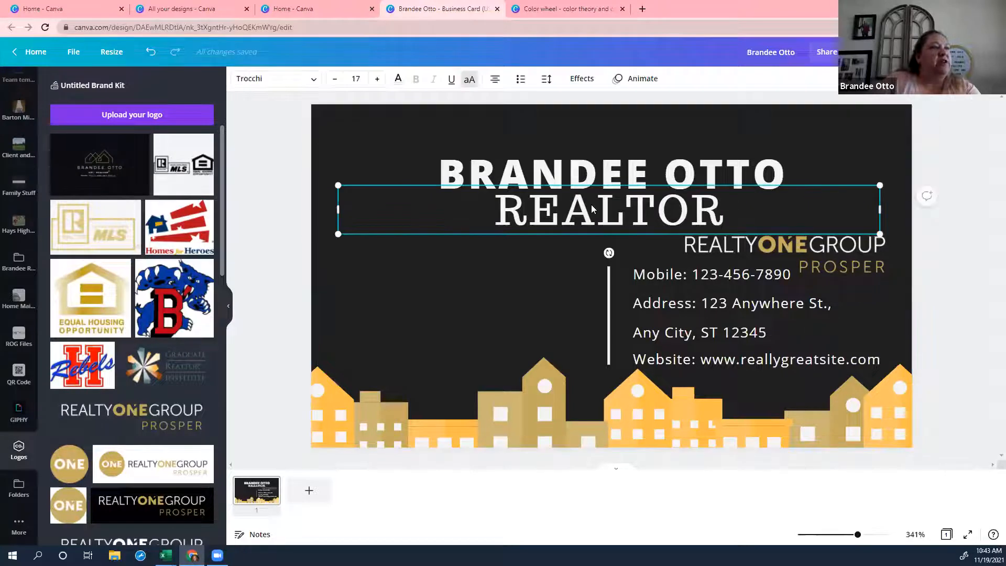
left_click(335, 82)
left_click(335, 82)
left_click(335, 81)
left_click(335, 82)
left_click(335, 82)
left_click(335, 82)
left_click(335, 82)
double_click(693, 204)
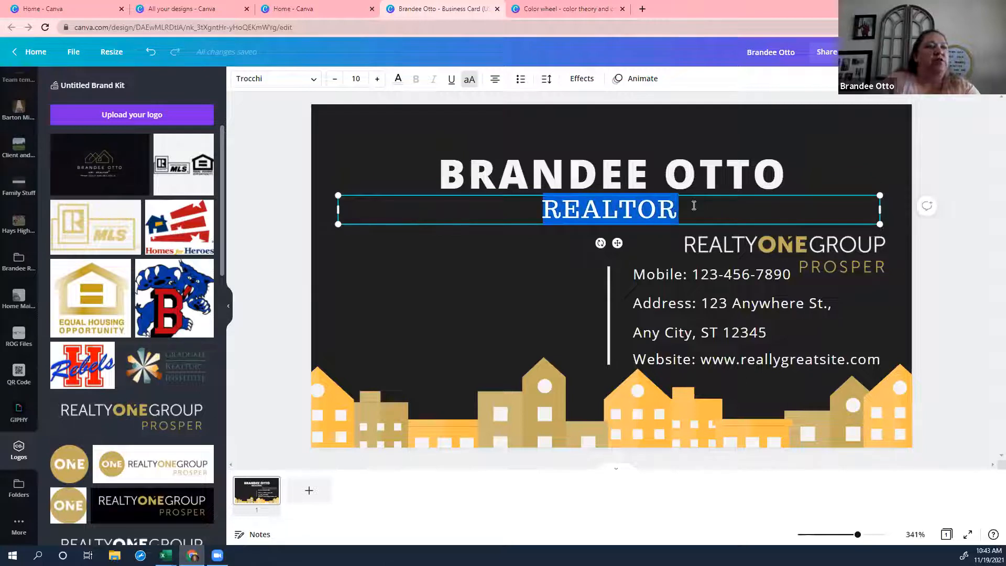
type("o")
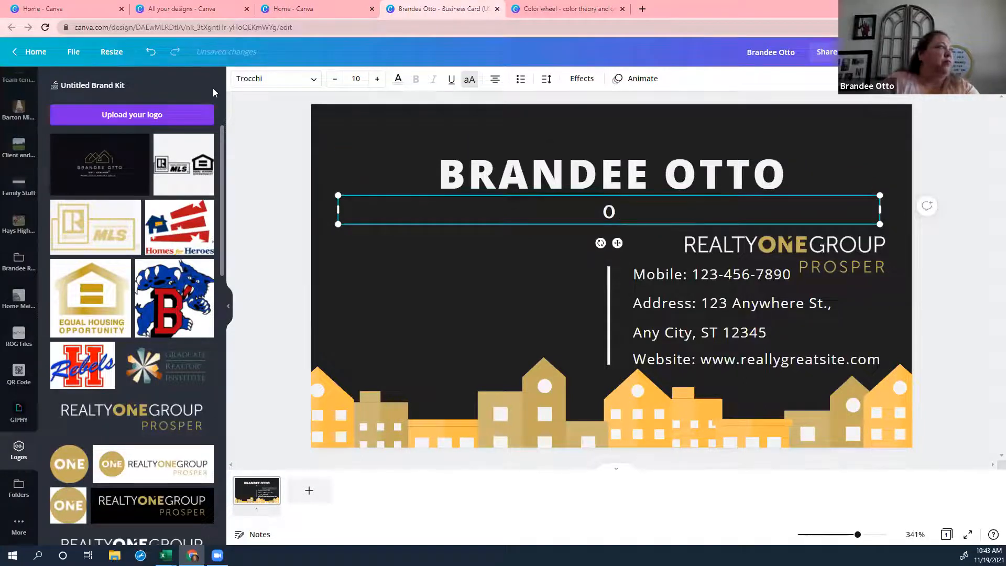
left_click(152, 53)
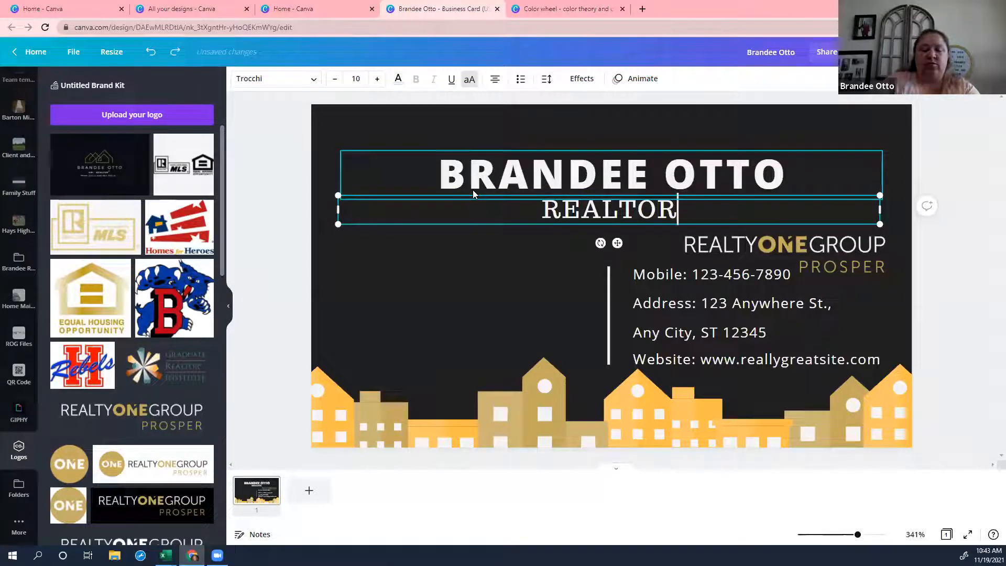
- Add the registered trademark symbol ® to the end of the REALTOR line, keeping the text on one line
key("alt")
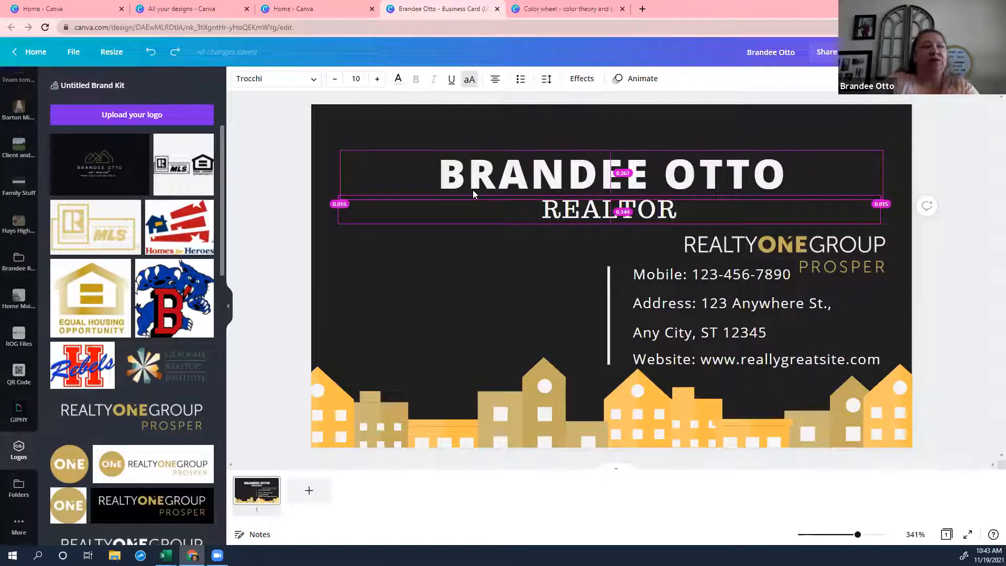
type("®")
key("Return")
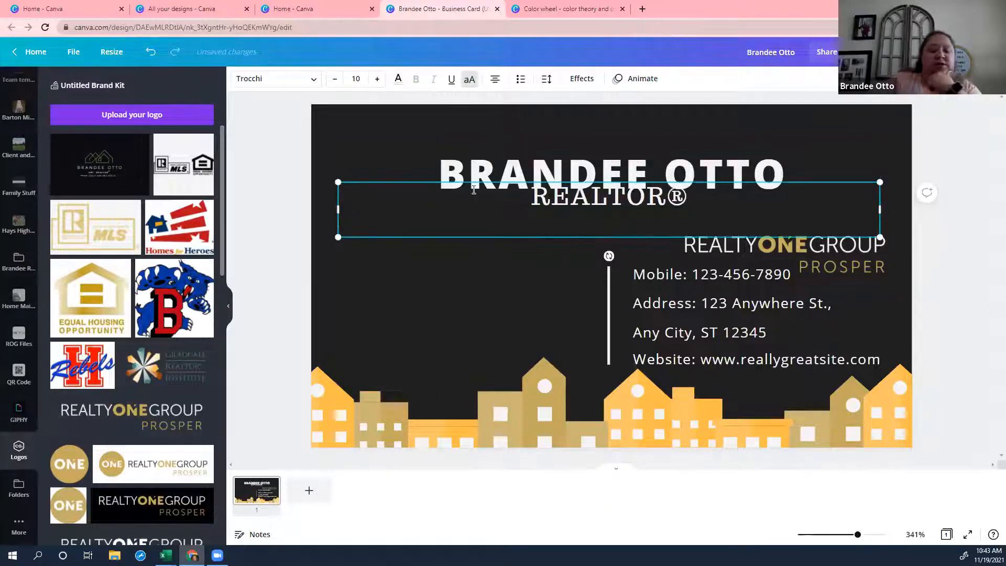
key("BackSpace")
left_click(955, 236)
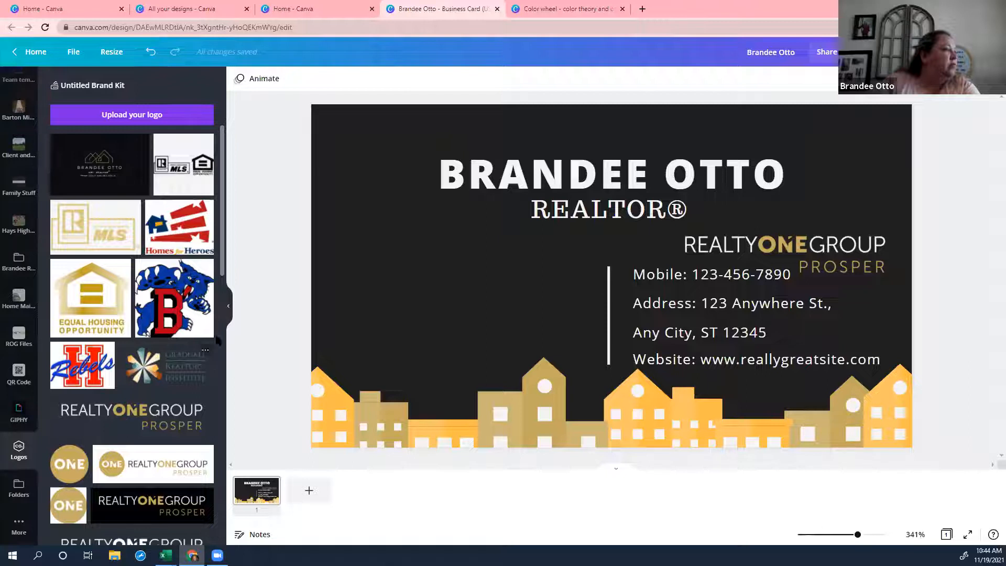
- Add the agent's headshot with long blonde hair from the uploaded images to the business card
left_click_drag(223, 260, 211, 216)
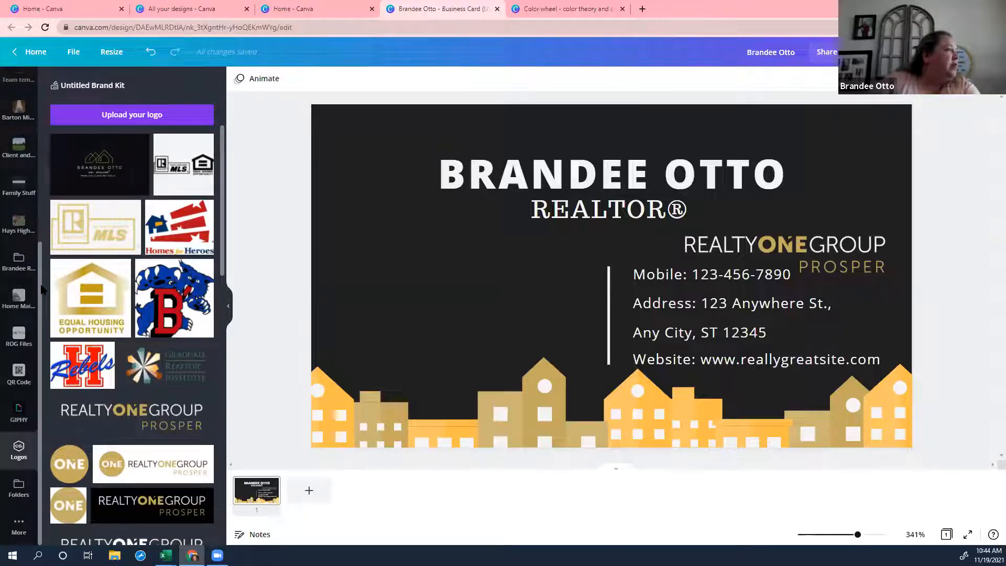
scroll(33, 164, "up", 5)
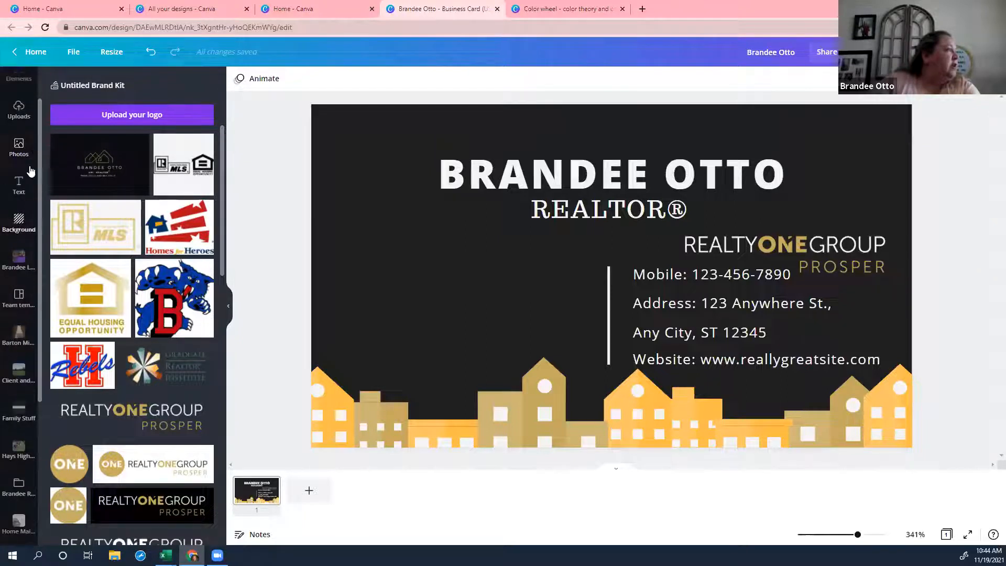
left_click(19, 110)
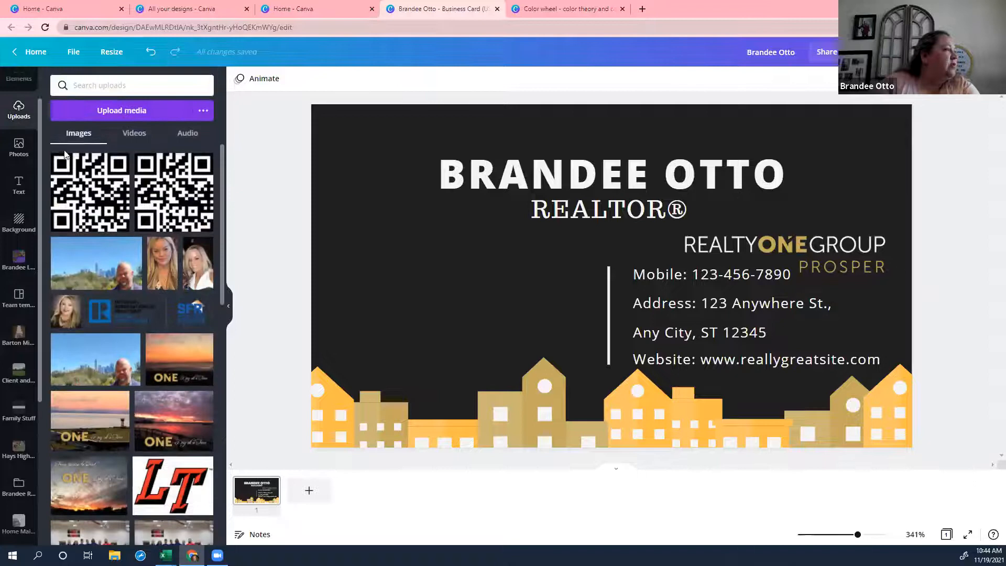
left_click(59, 304)
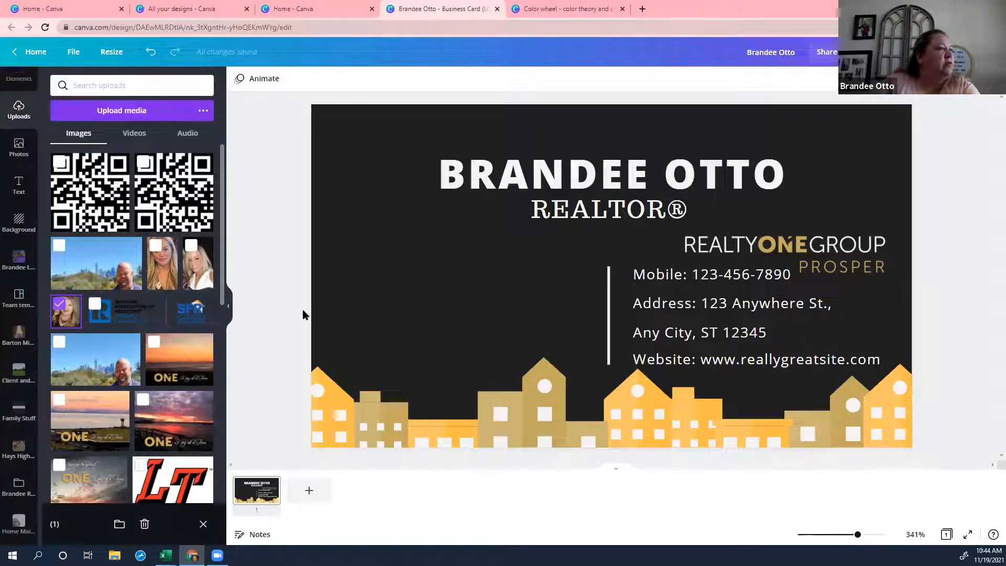
left_click(382, 274)
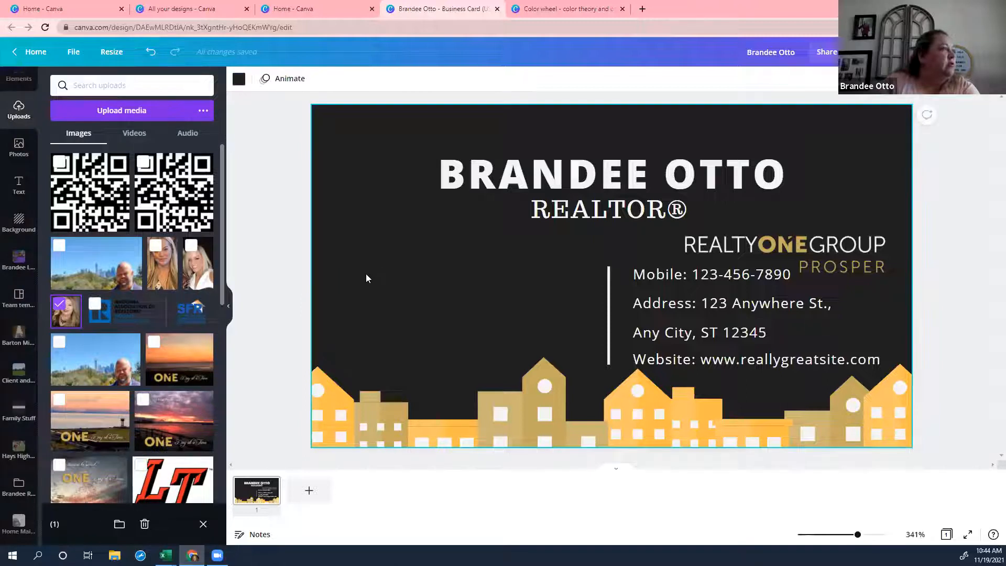
left_click(67, 323)
left_click(66, 323)
left_click_drag(589, 265, 625, 300)
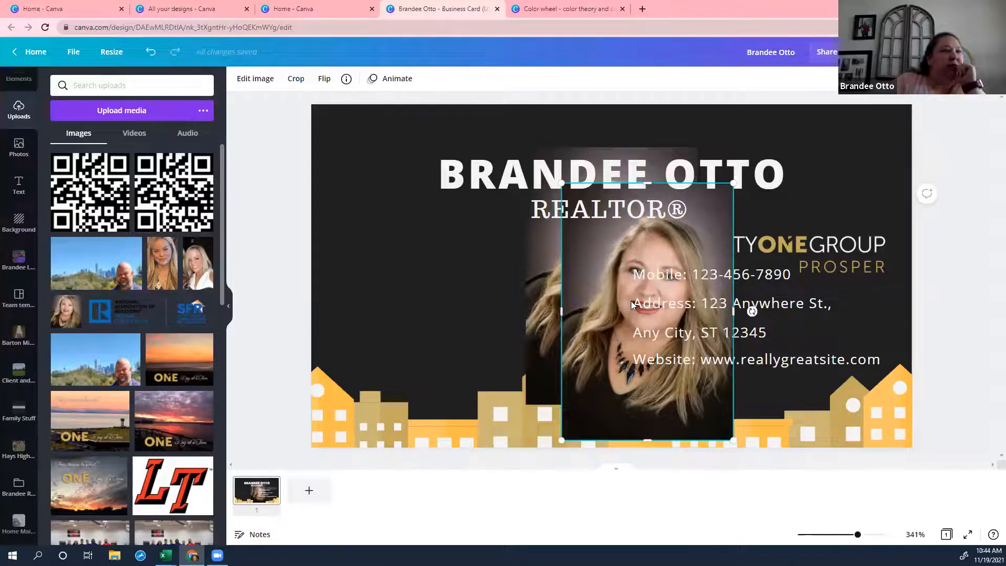
key("ctrl+z")
- Shrink the headshot and place it in the empty area left of the vertical divider, below the REALTOR® line
left_click_drag(432, 330, 371, 338)
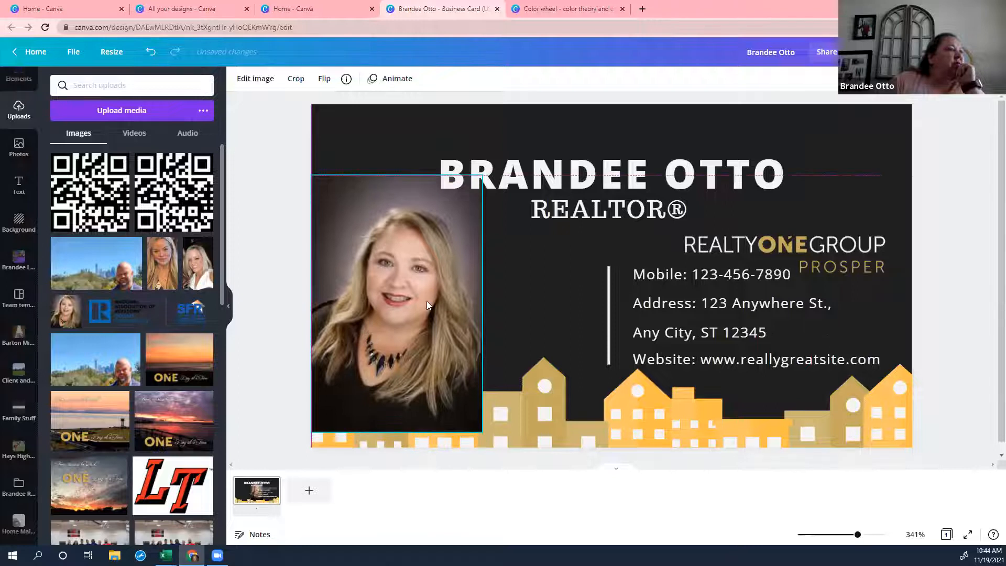
left_click_drag(483, 175, 436, 245)
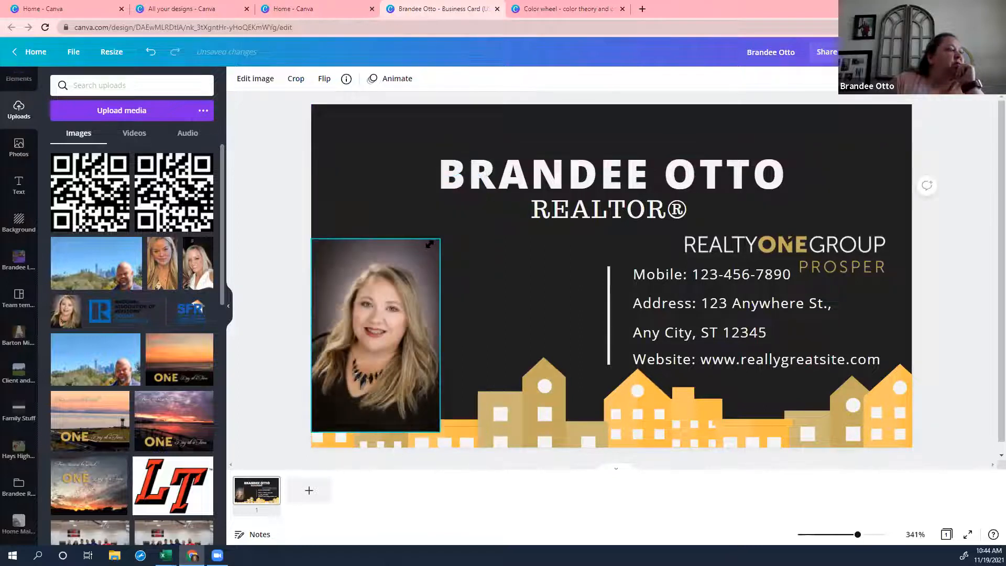
left_click_drag(427, 348, 477, 335)
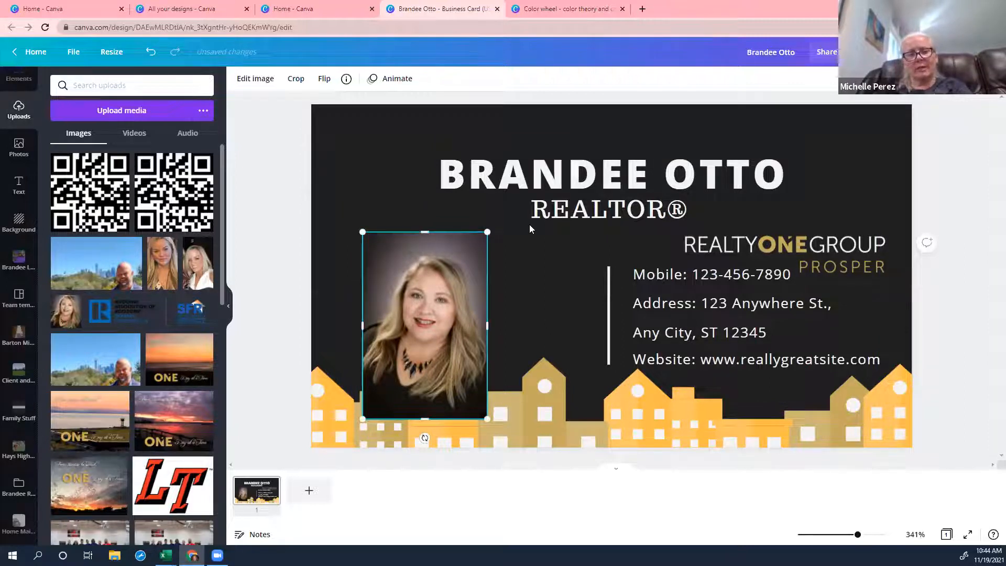
- Send the headshot backward so it sits behind the row of houses
left_click(914, 79)
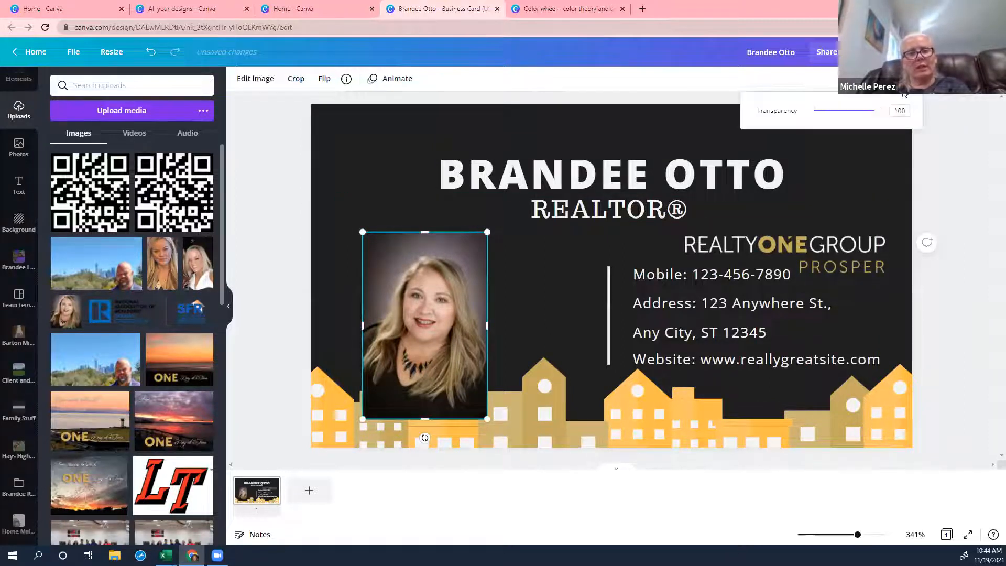
left_click(914, 79)
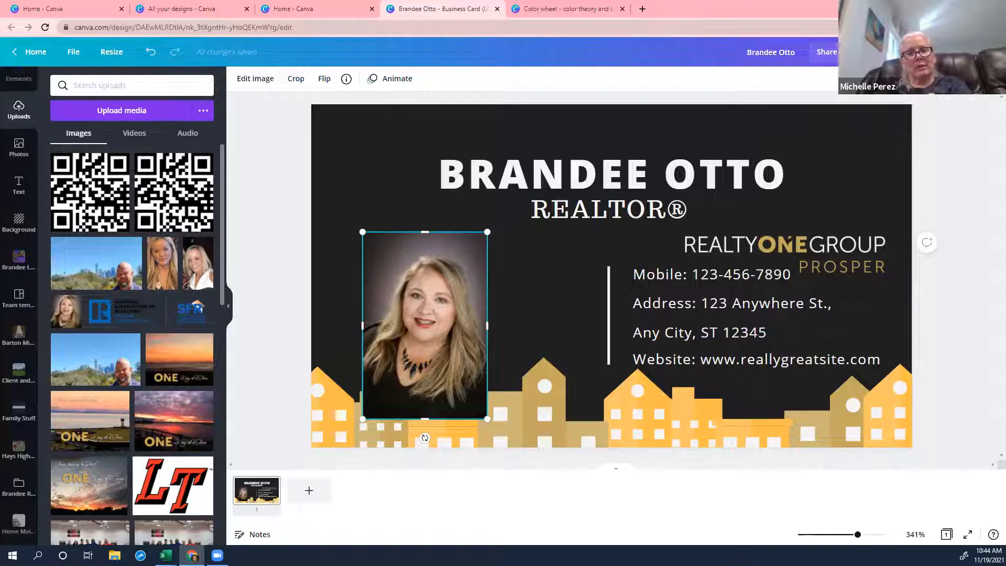
left_click(886, 79)
left_click(820, 111)
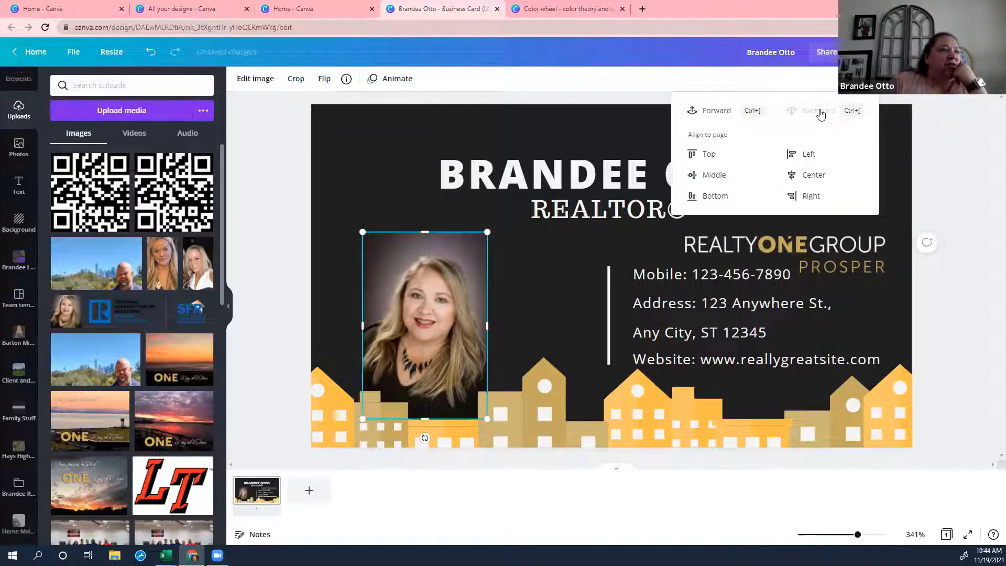
left_click(962, 187)
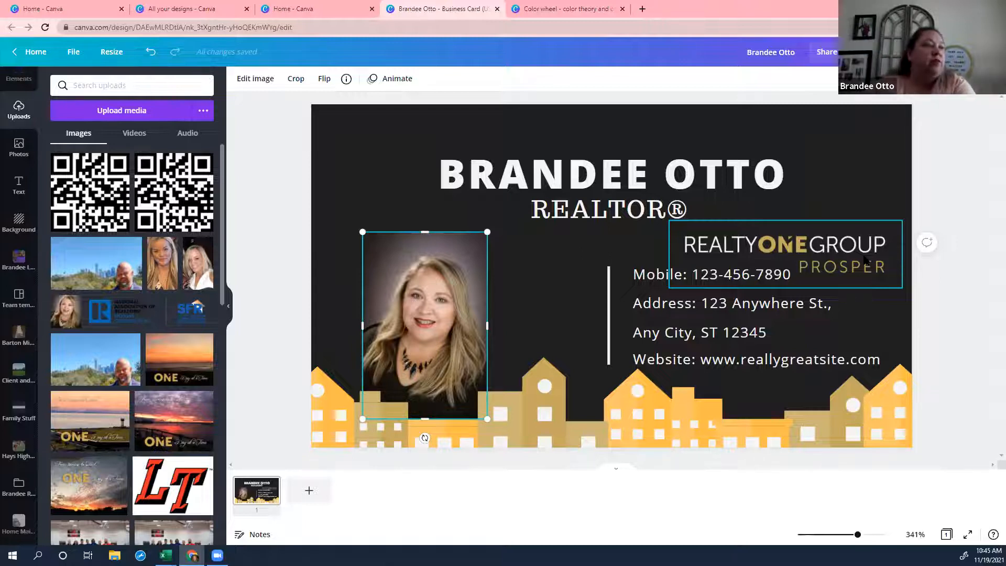
right_click(955, 261)
left_click(973, 199)
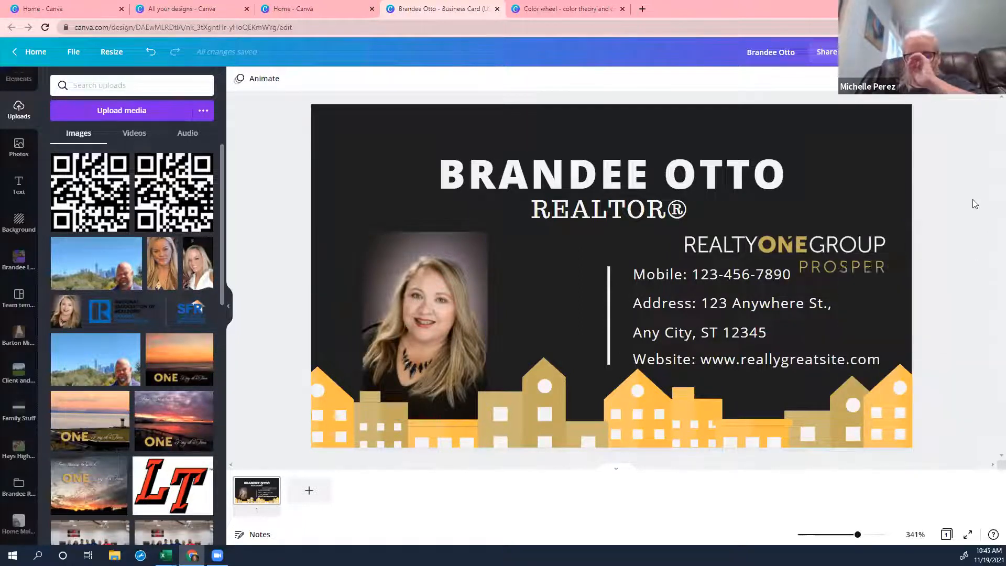
right_click(972, 199)
left_click(965, 162)
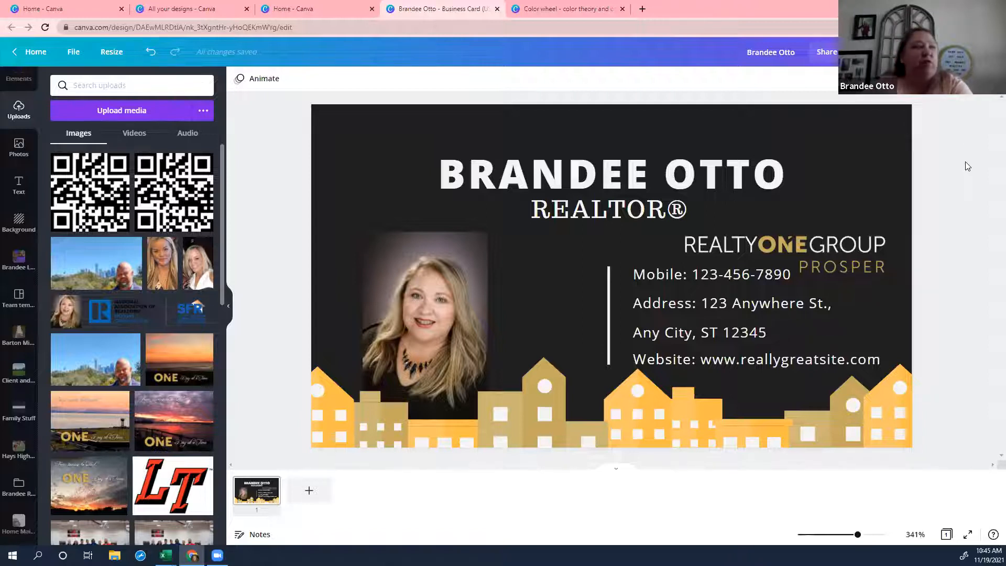
- Remove the background from the blonde agent's headshot using the Background Remover
left_click(475, 321)
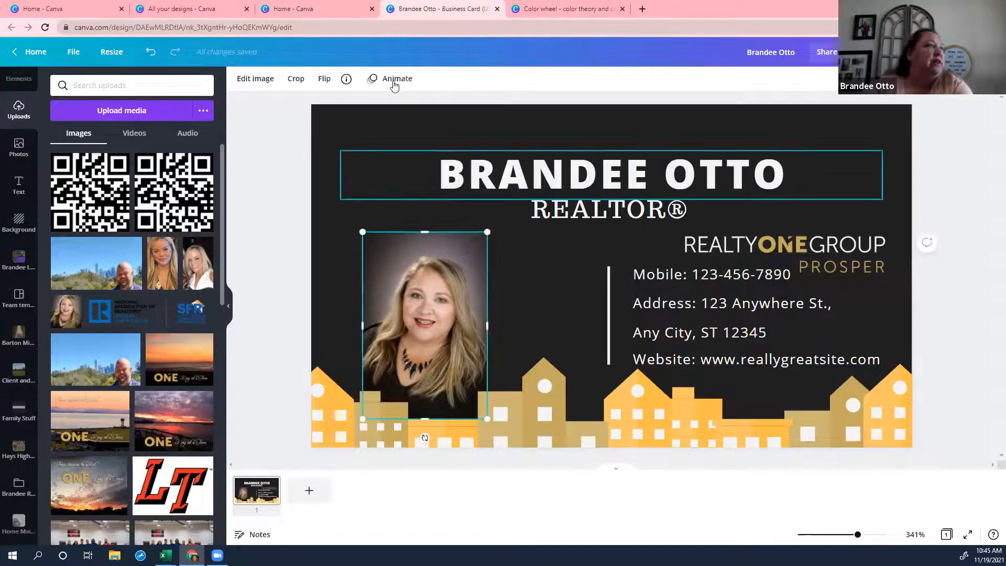
left_click(250, 80)
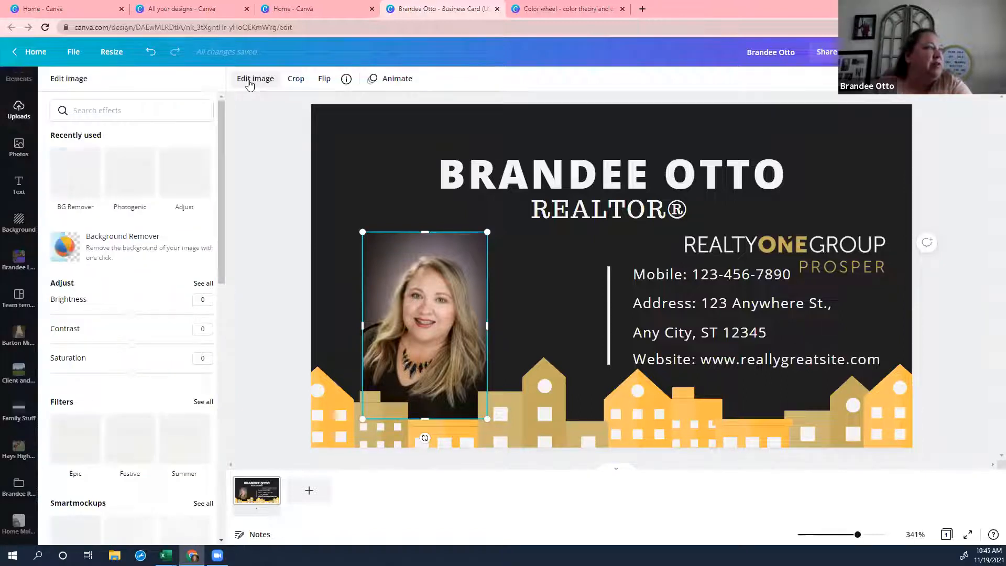
left_click(92, 181)
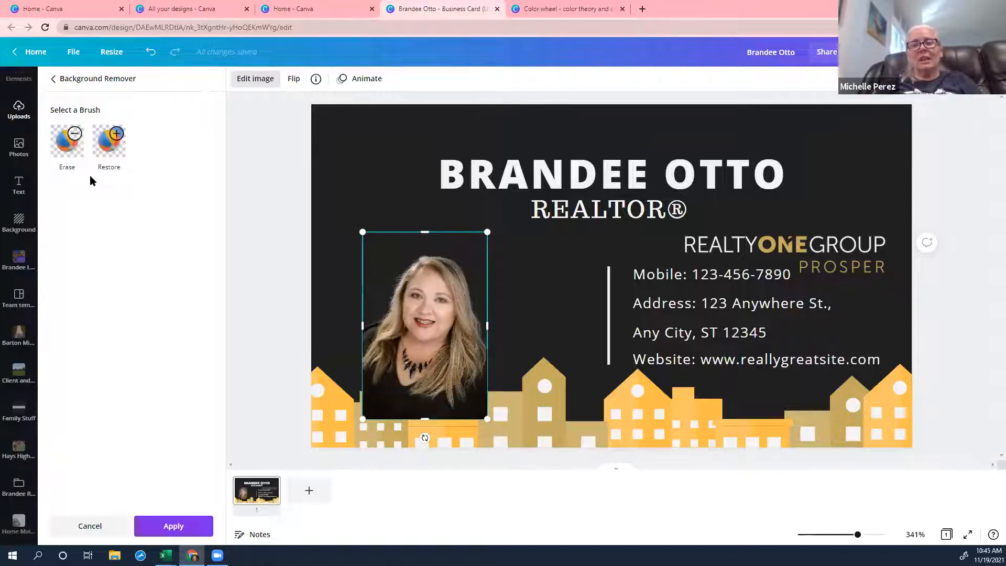
right_click(543, 294)
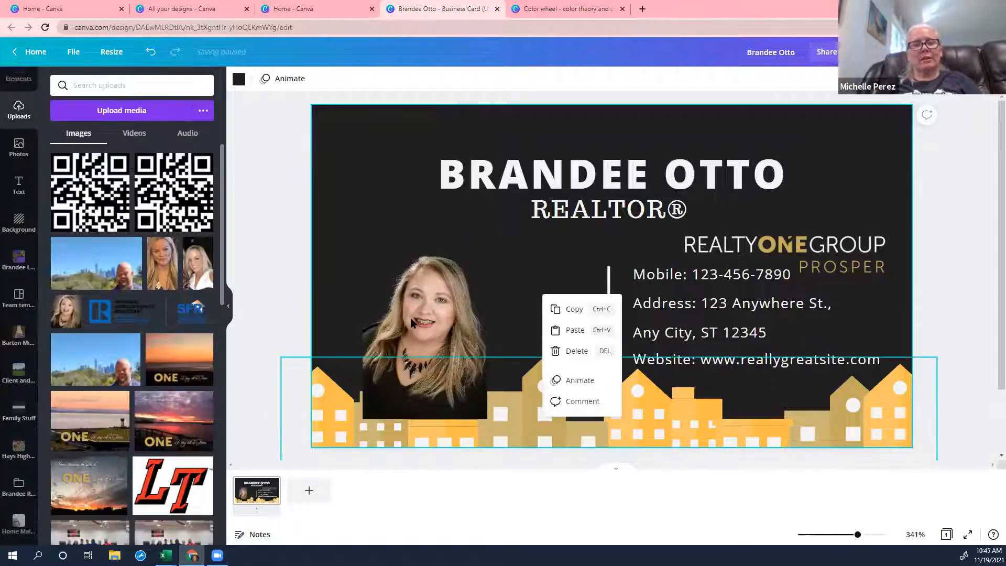
- Arrange the headshot's layer so it sits behind the row of houses but in front of the card's black background
right_click(422, 299)
right_click(408, 269)
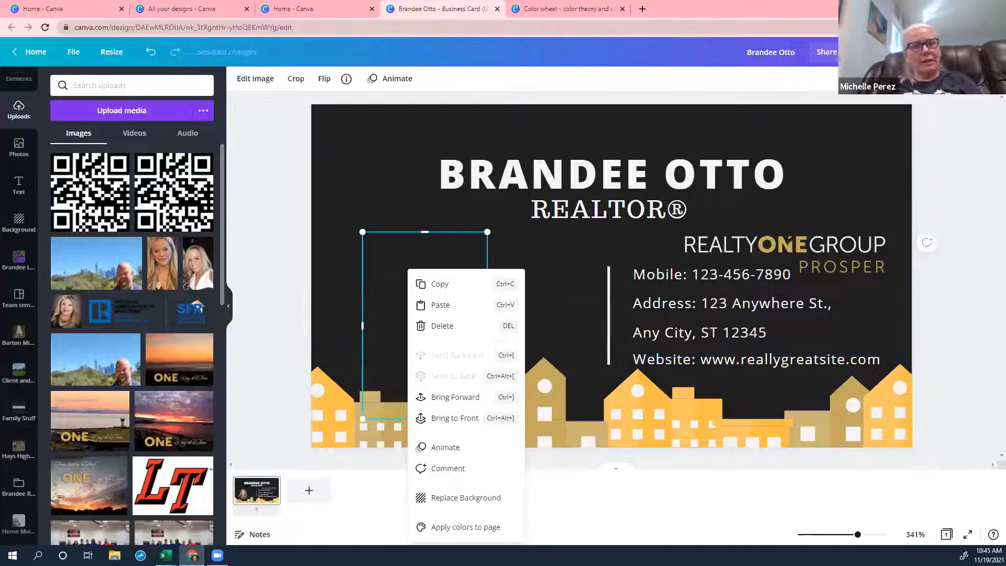
left_click(455, 398)
right_click(886, 78)
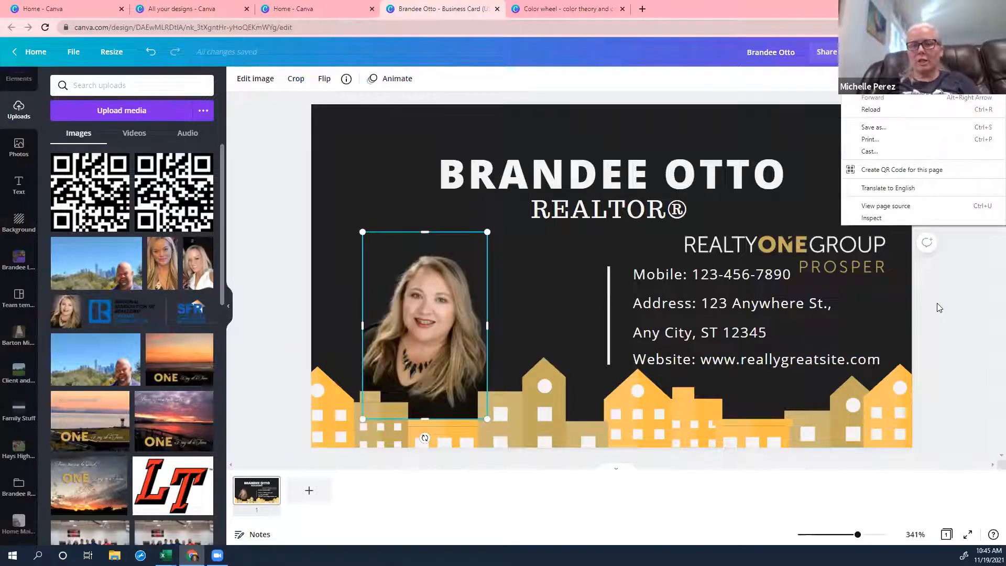
left_click(938, 303)
right_click(938, 307)
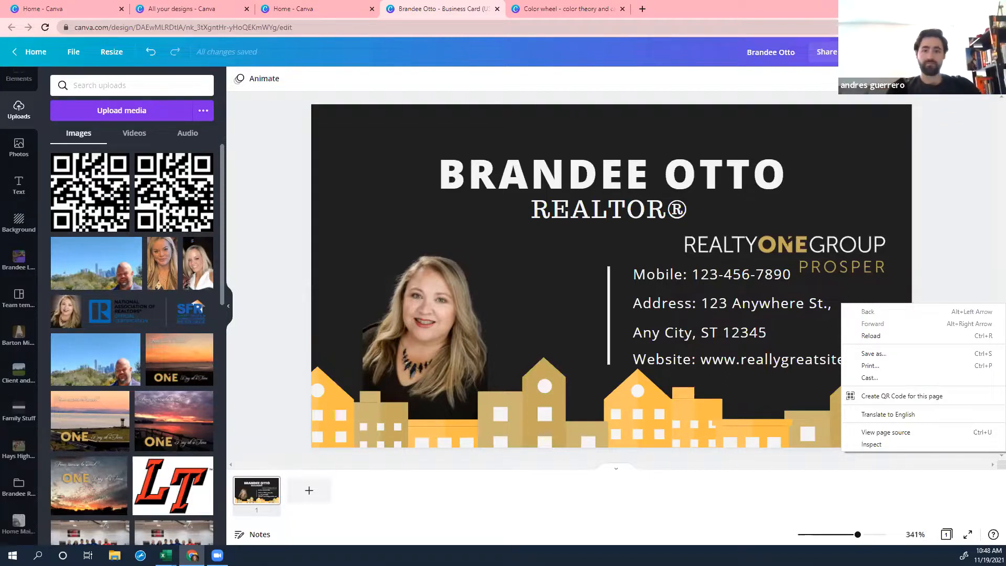
key("Escape")
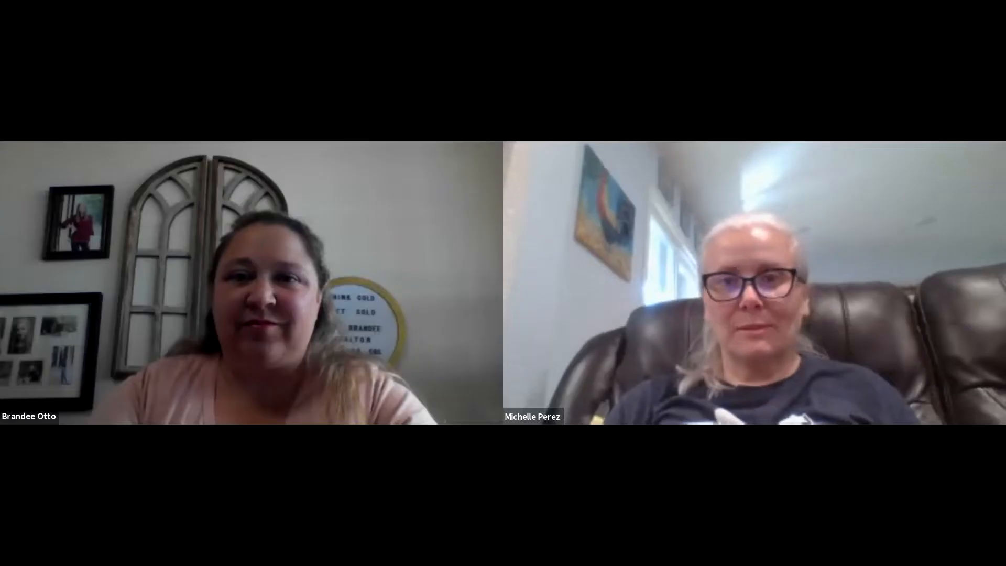